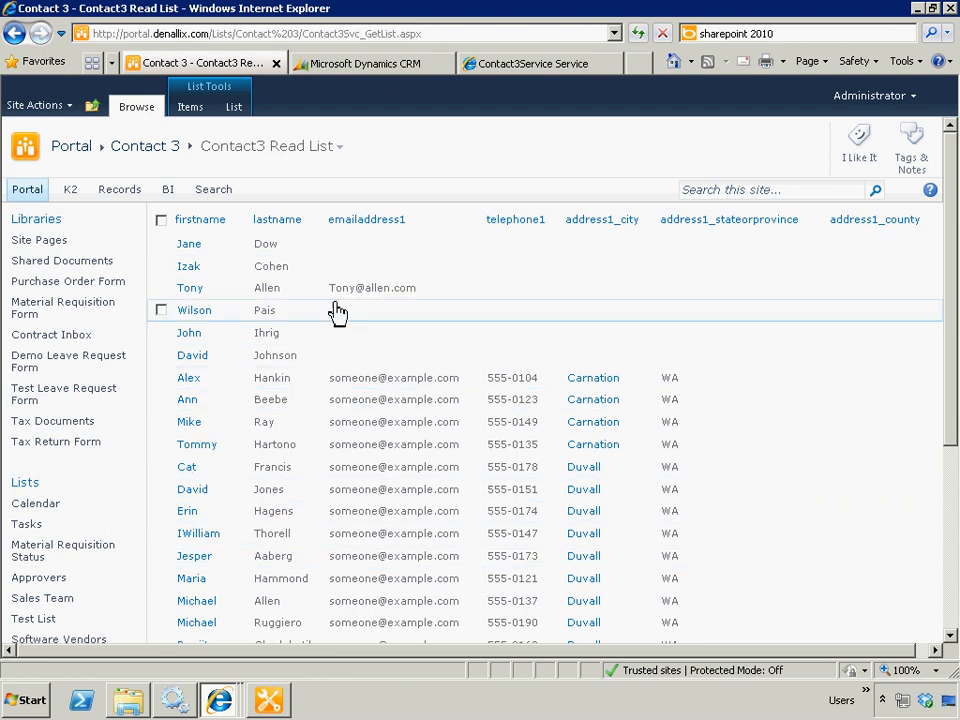
Step: Edit the third contact in the Contact3 Read List, enter a telephone number in telephone1 and save the item
left_click(245, 293)
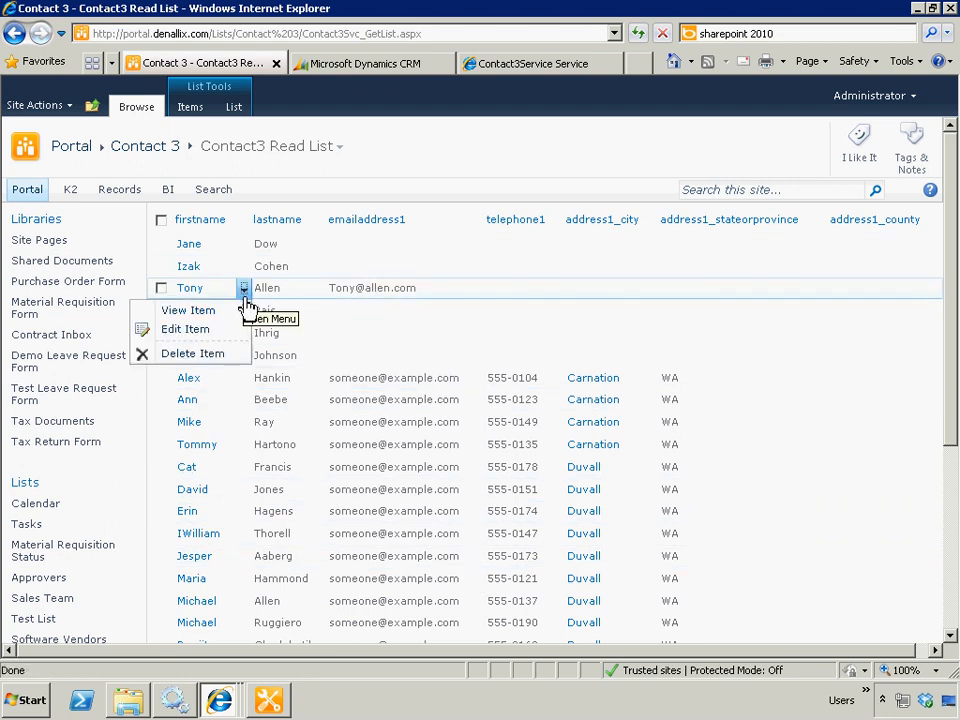
left_click(192, 329)
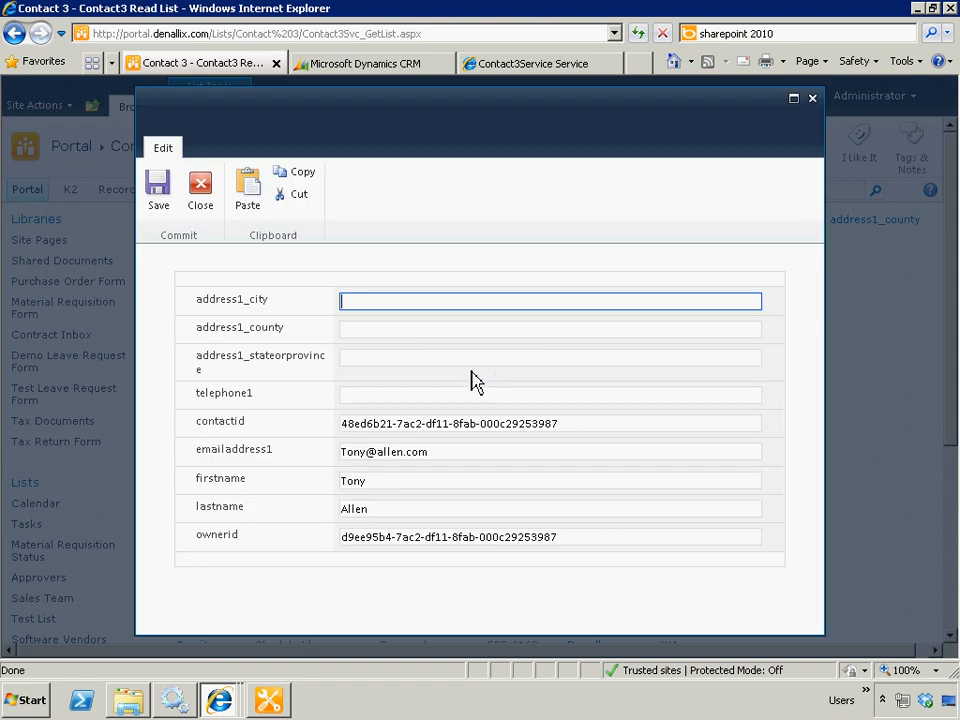
left_click(393, 398)
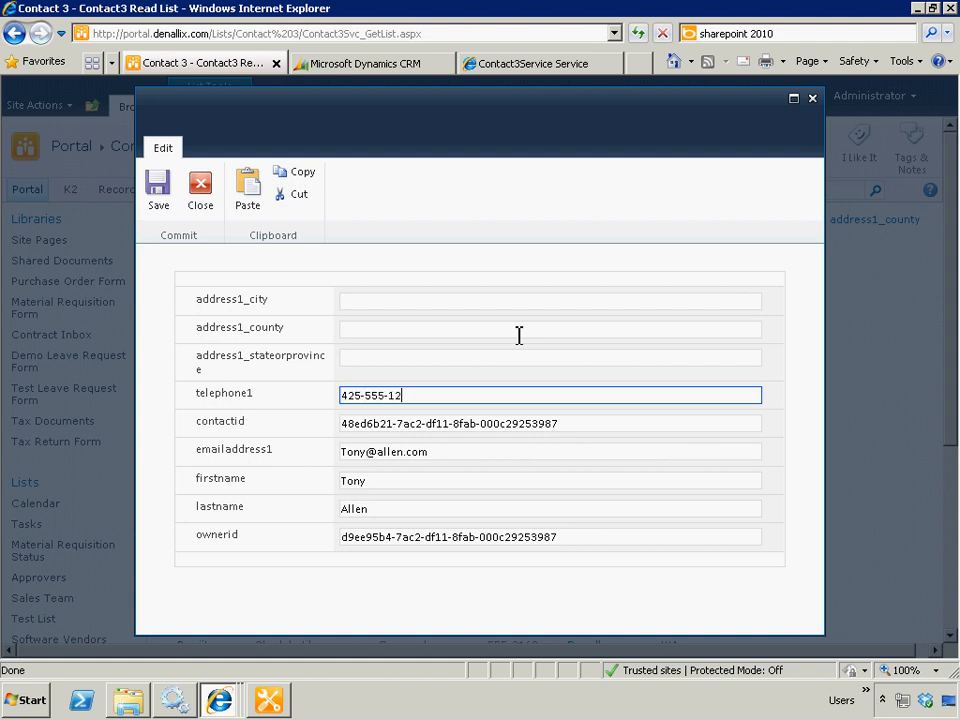
left_click(157, 188)
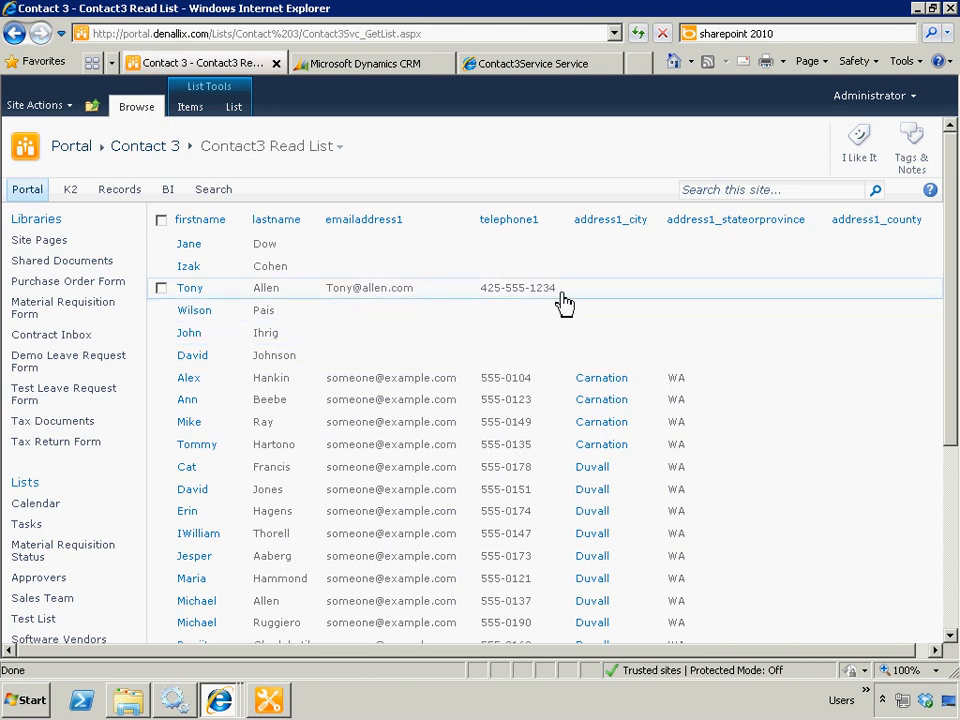
Step: Look up the same contact by first name in Microsoft Dynamics CRM, check the business phone on the record and close it
left_click(394, 64)
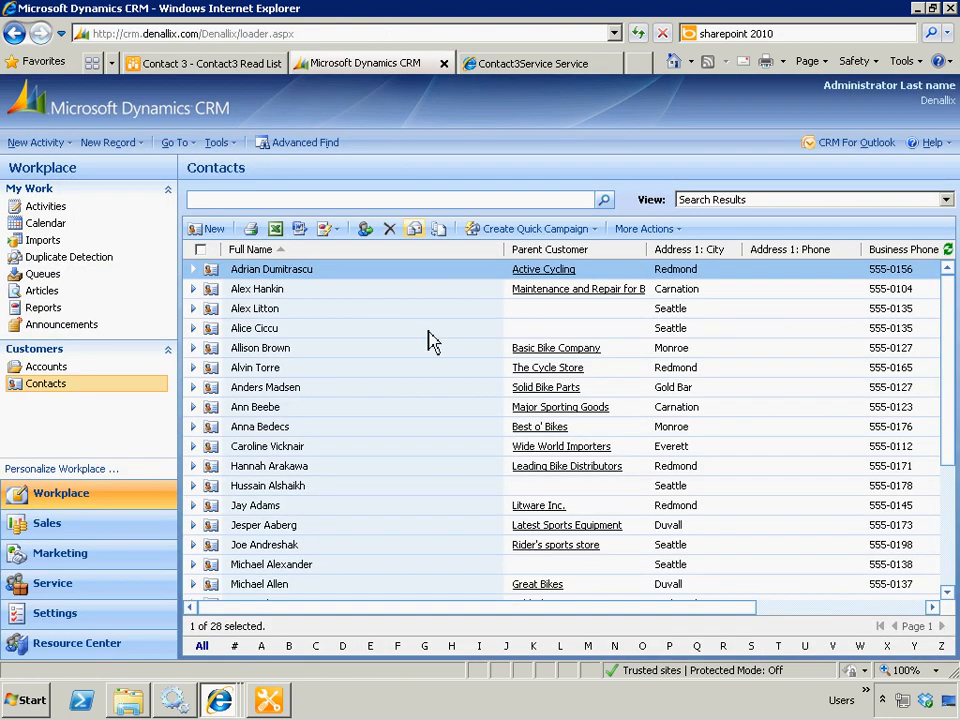
left_click(299, 202)
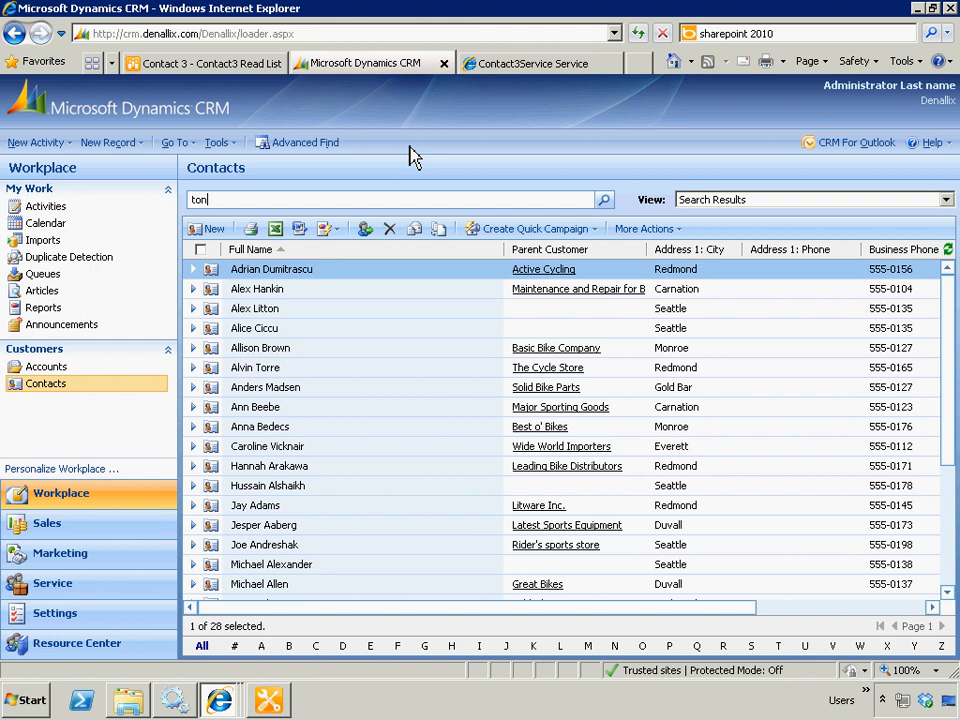
left_click(605, 201)
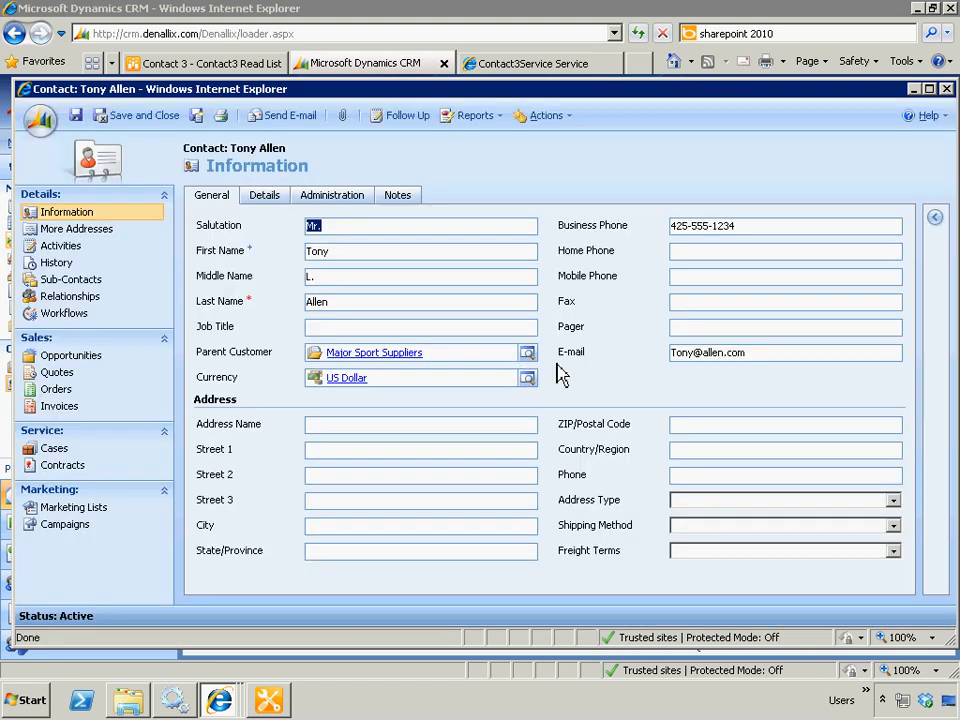
left_click_drag(677, 226, 750, 226)
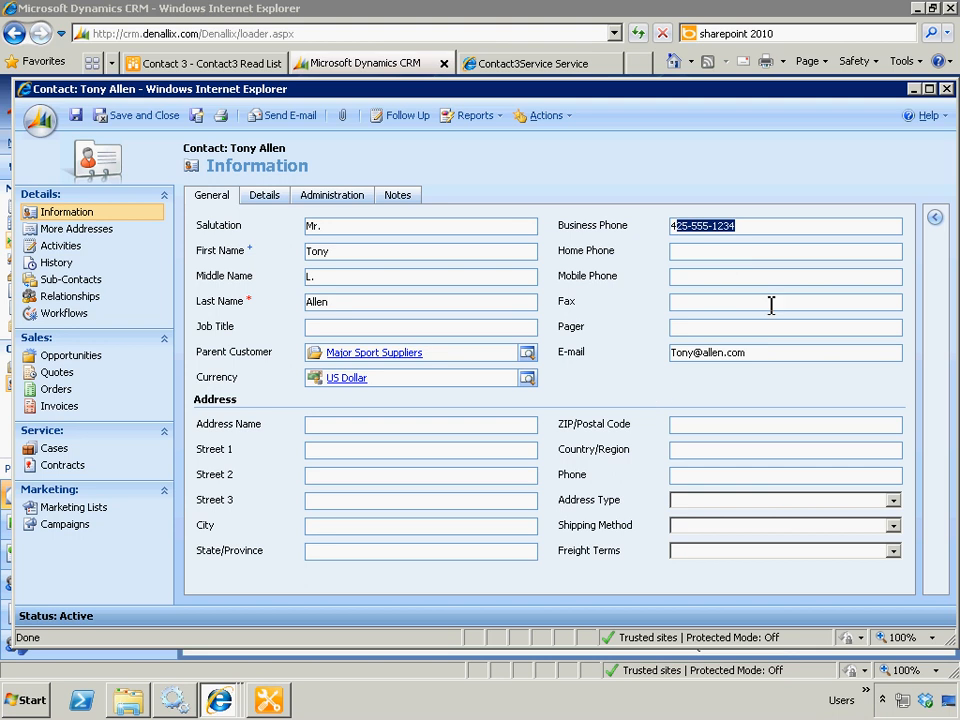
left_click(943, 88)
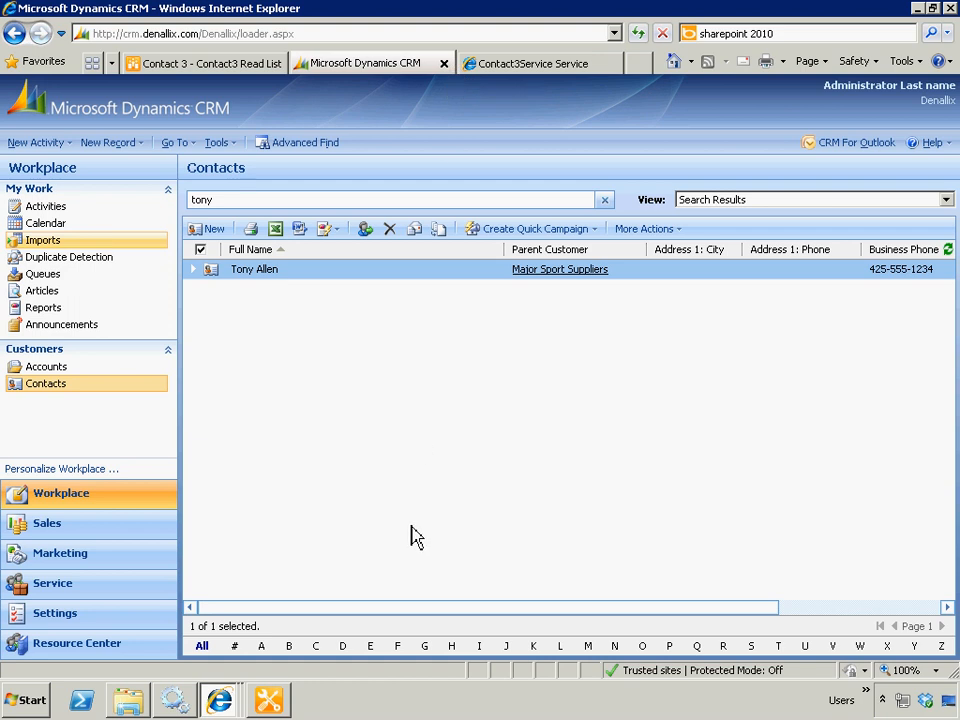
Step: Open SmartObject Service Tester and expand the DenallixCRM instance of the CRM Entity service in the ServiceObject(s) Explorer
left_click(28, 702)
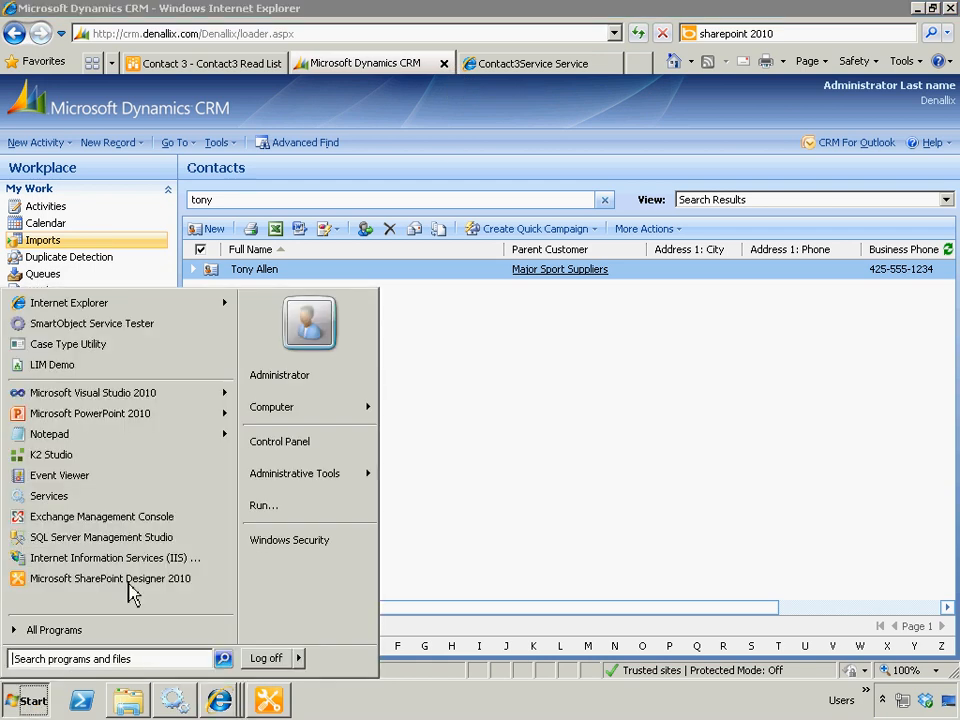
left_click(107, 328)
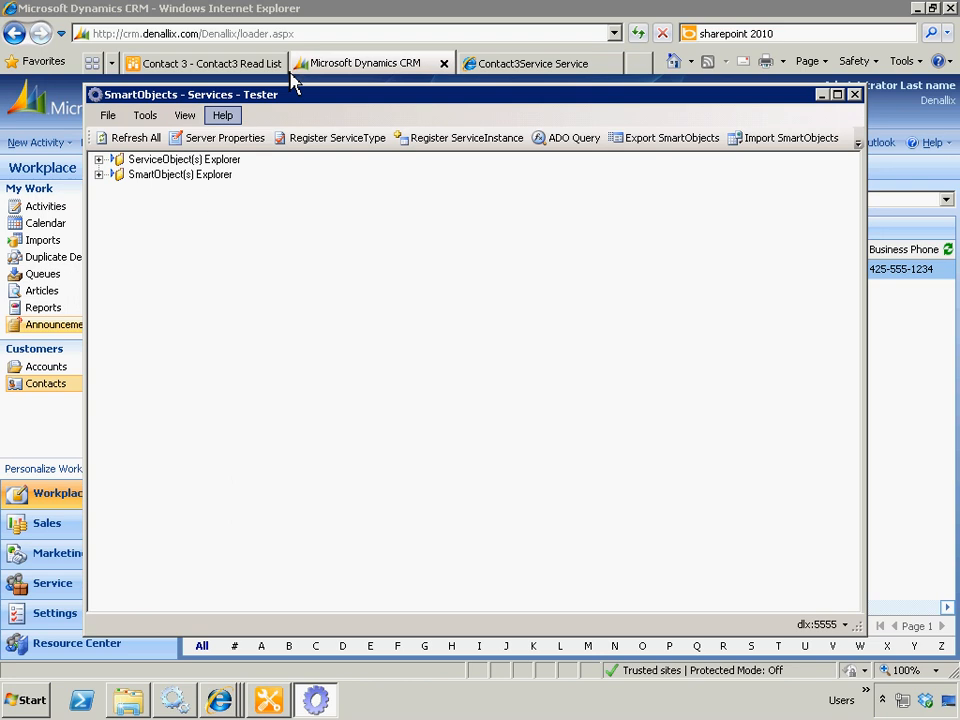
left_click(99, 160)
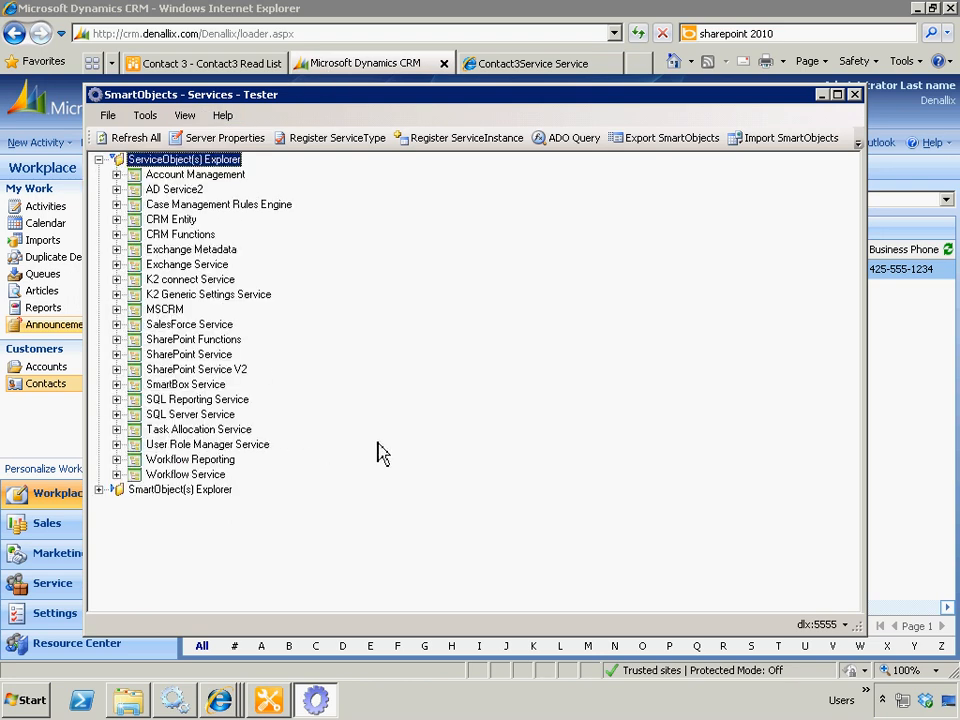
left_click(172, 220)
left_click(117, 219)
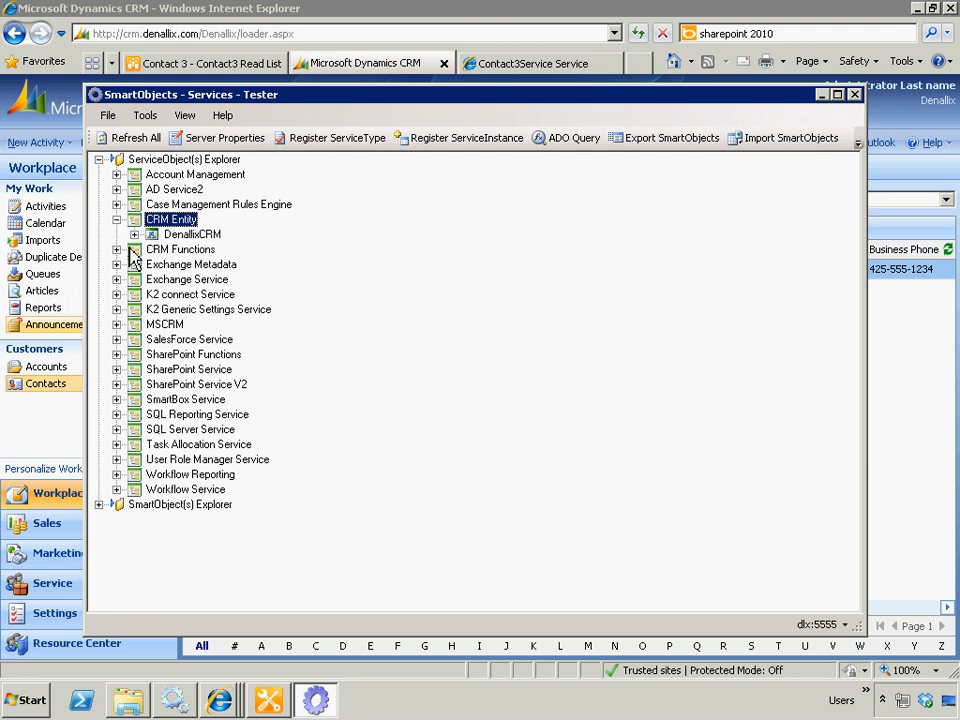
left_click(134, 234)
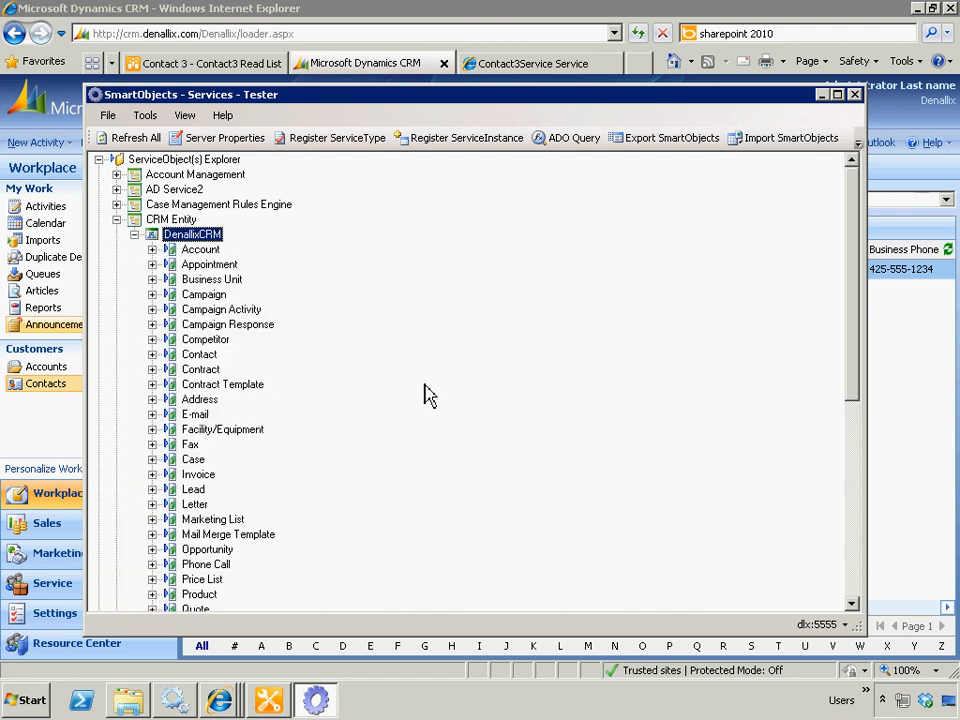
Step: Examine the properties and methods of the Contact service object under DenallixCRM
left_click_drag(855, 283, 834, 311)
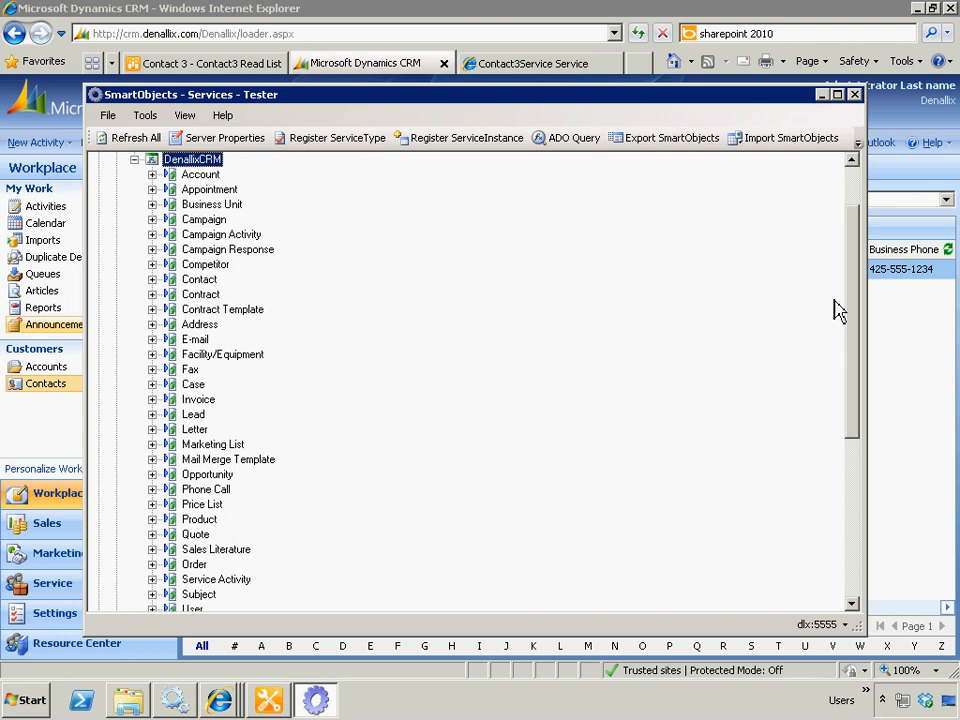
left_click(199, 283)
left_click(153, 281)
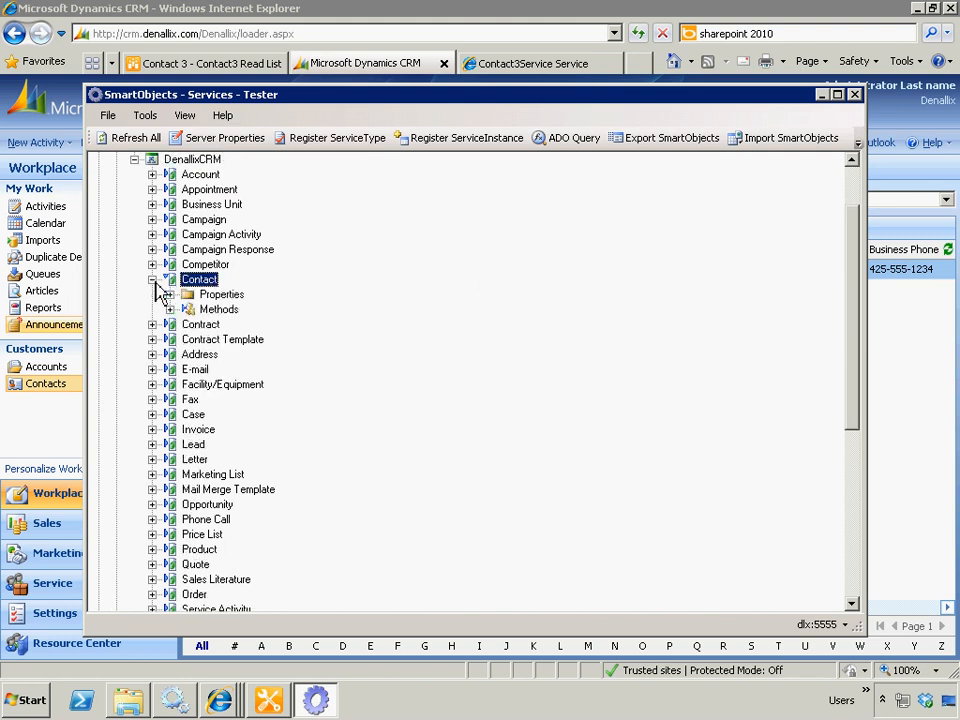
left_click(170, 294)
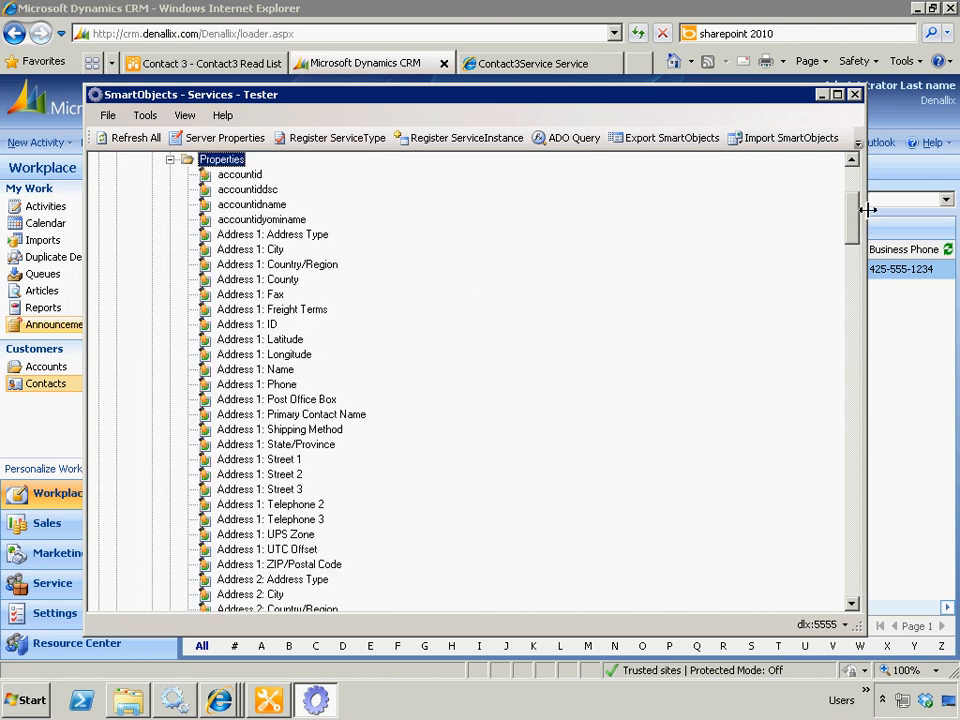
left_click_drag(857, 236, 851, 208)
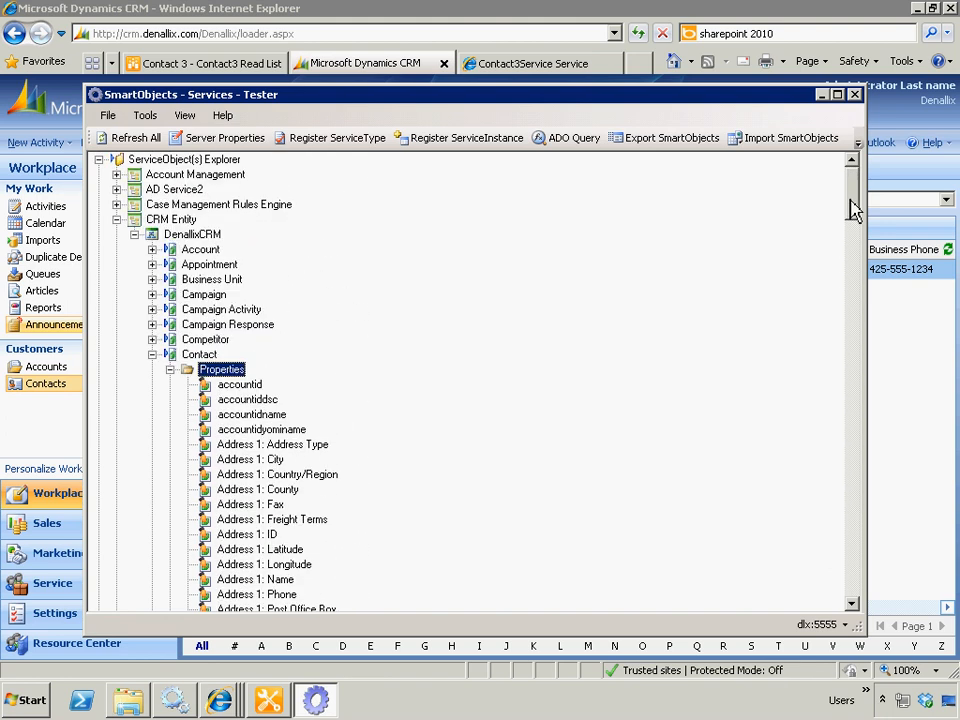
left_click(170, 369)
double_click(195, 387)
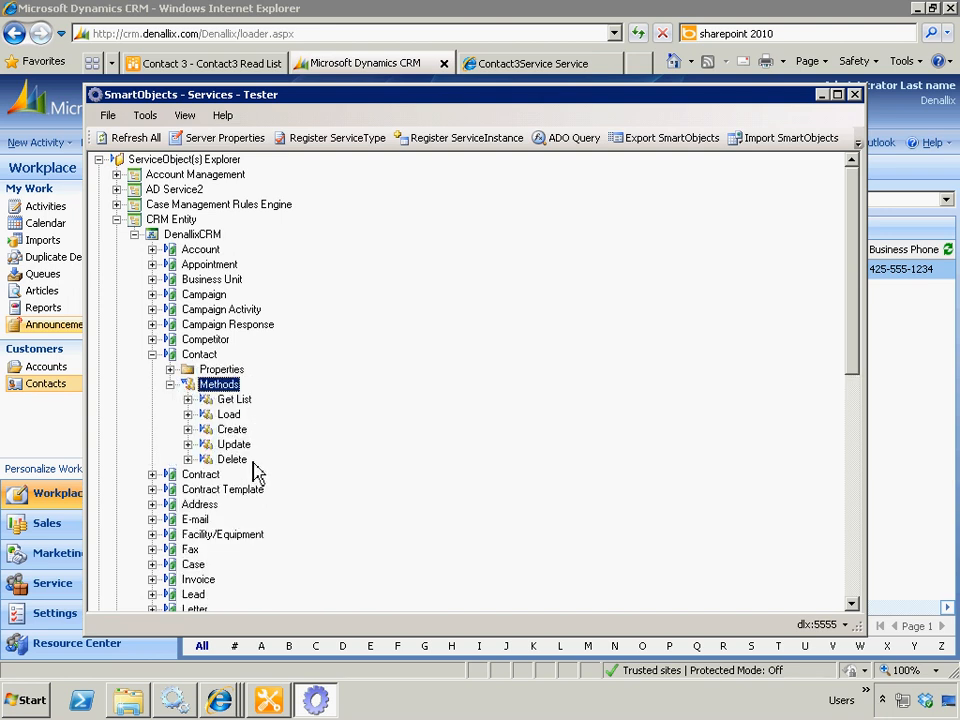
Step: Start creating a SmartObject from the Contact service object and name it ContactDemo
right_click(205, 356)
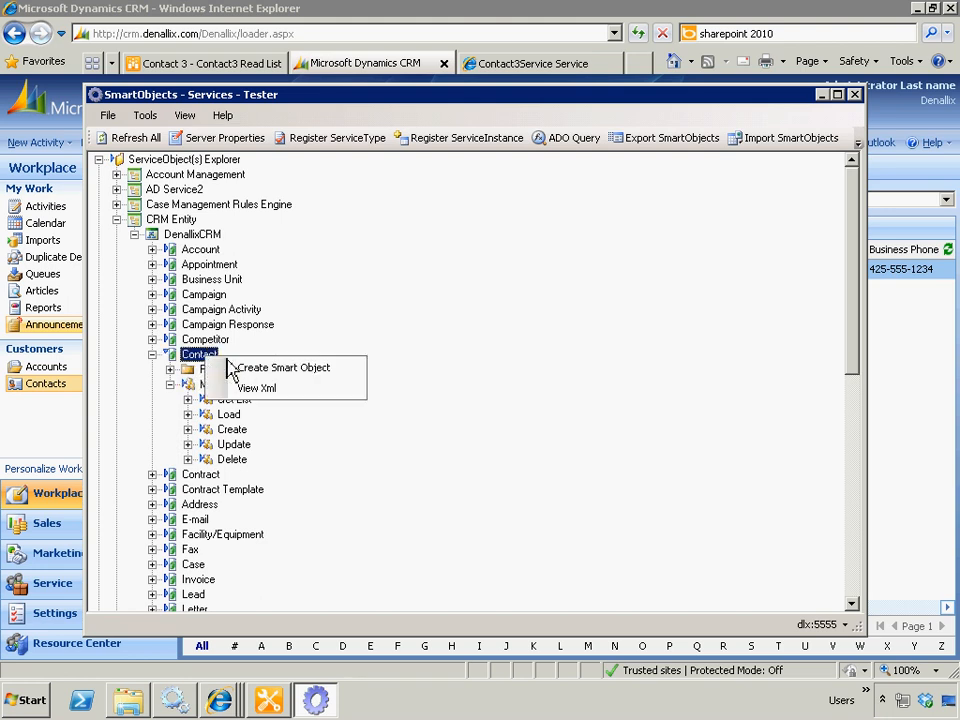
left_click(288, 370)
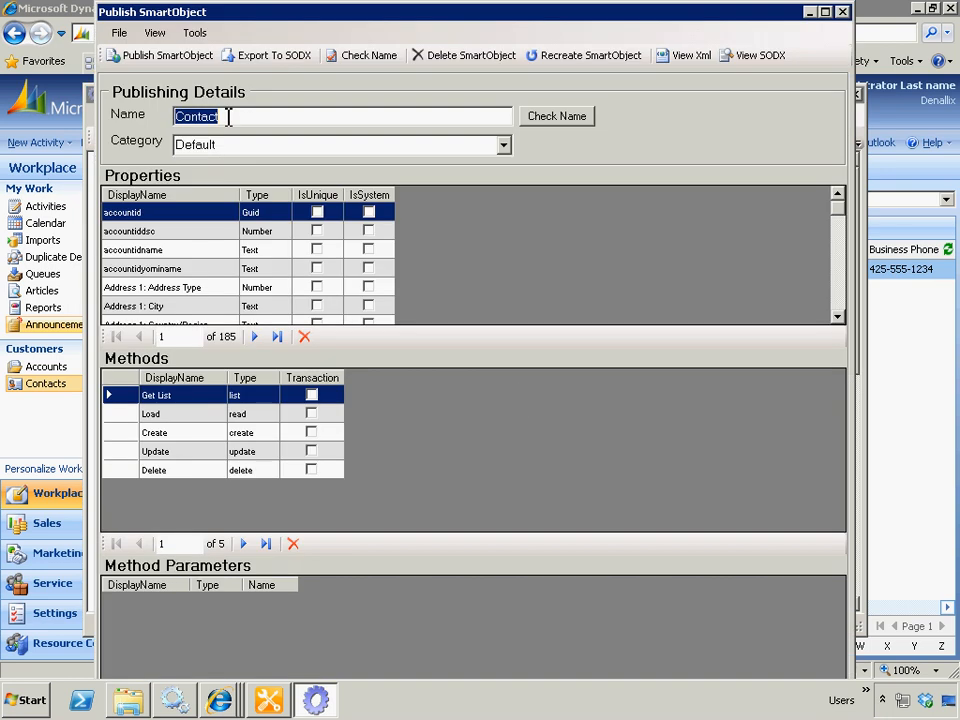
left_click(228, 117)
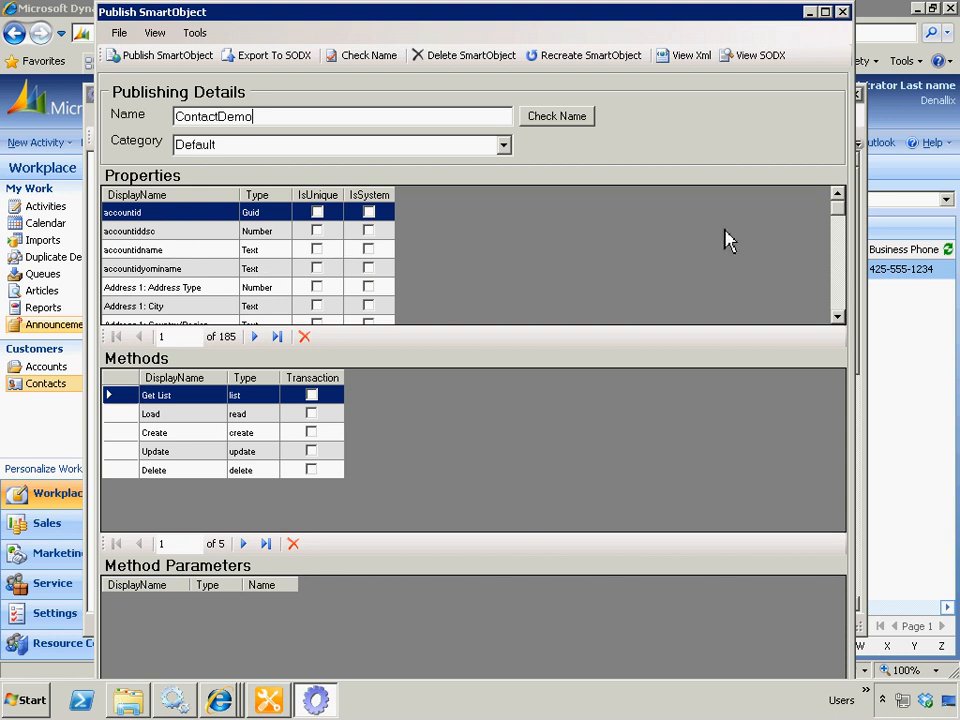
Step: Reduce the SmartObject's properties to Address 1: City, Address 1: State/Province, Business Phone, Contact, E-mail, First Name, Last Name and Owner
mouse_move(843, 218)
left_mouse_down()
mouse_move(823, 326)
mouse_move(836, 289)
mouse_move(833, 198)
left_mouse_up()
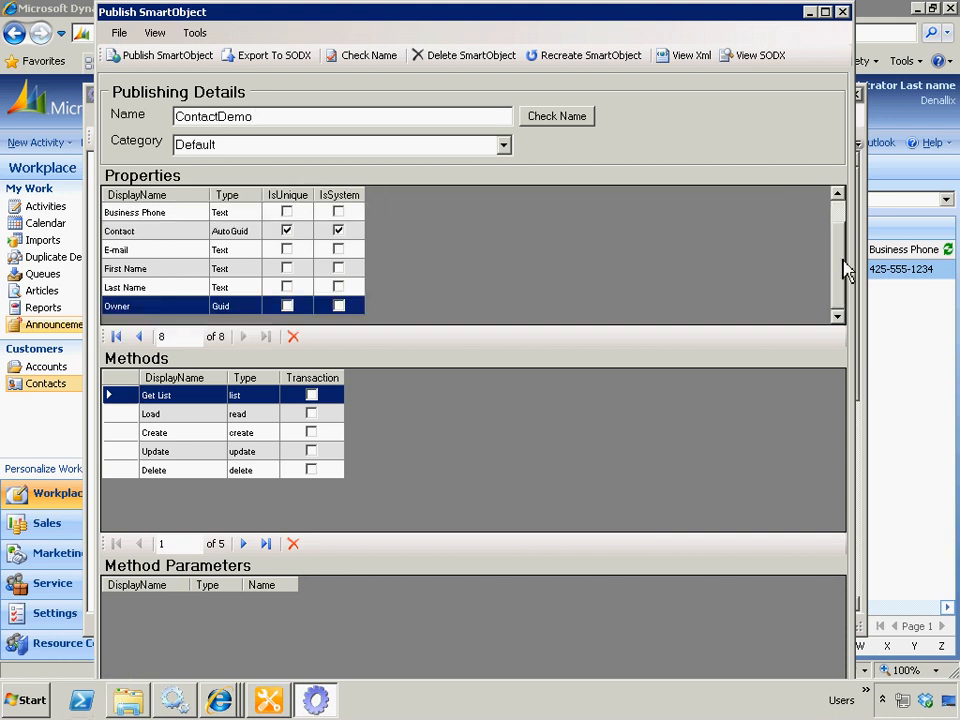
left_click_drag(842, 268, 843, 248)
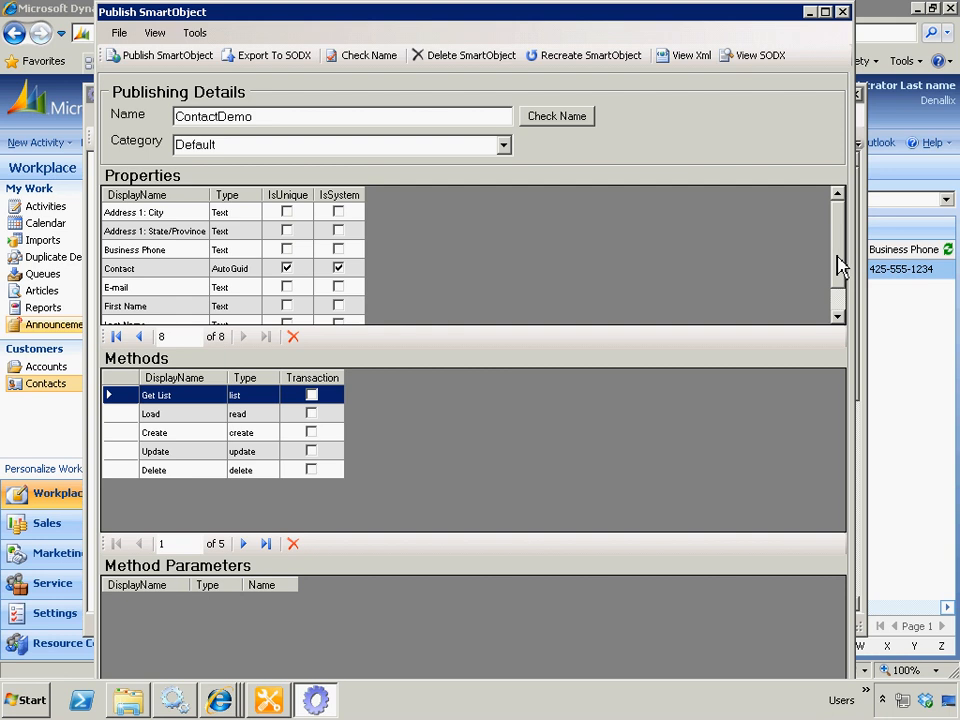
left_click_drag(838, 265, 838, 295)
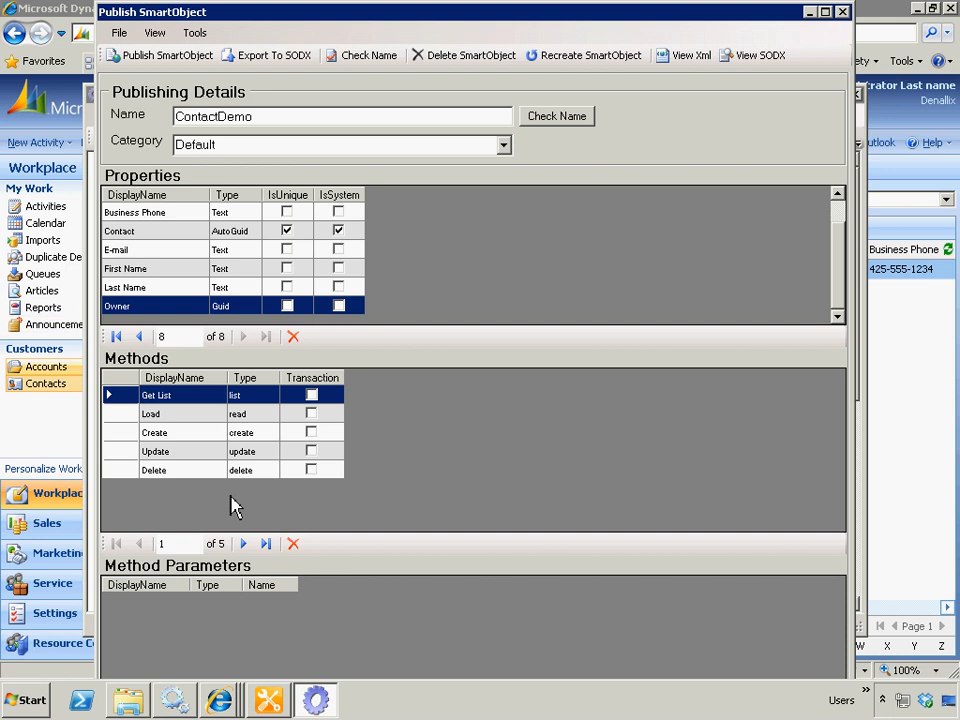
Step: Publish the ContactDemo SmartObject in the Default category and close the publishing window
left_click(145, 62)
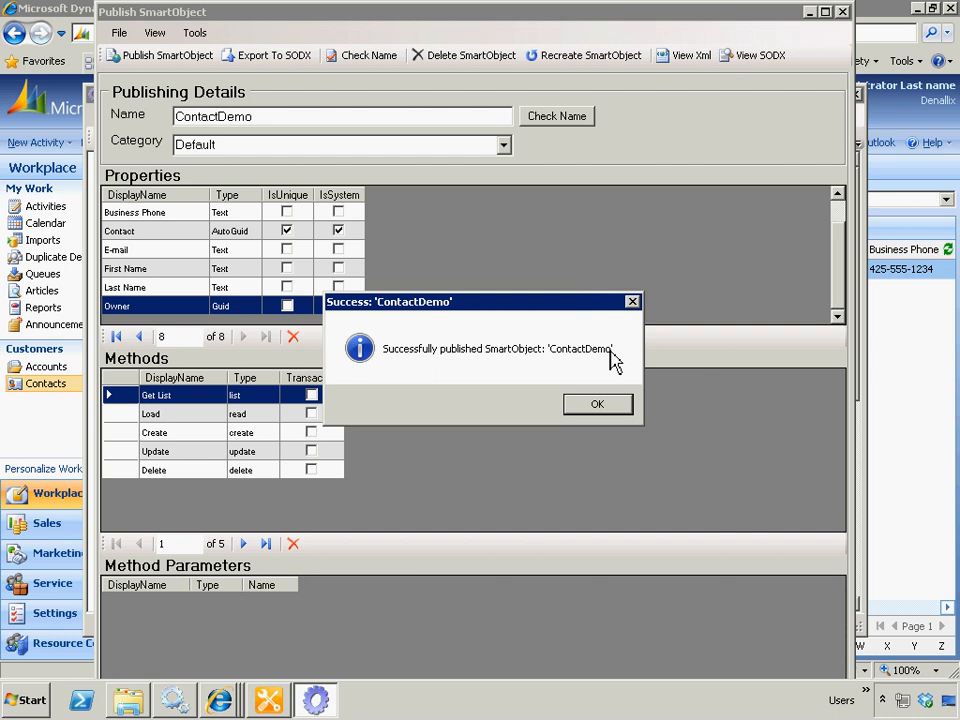
left_click(615, 402)
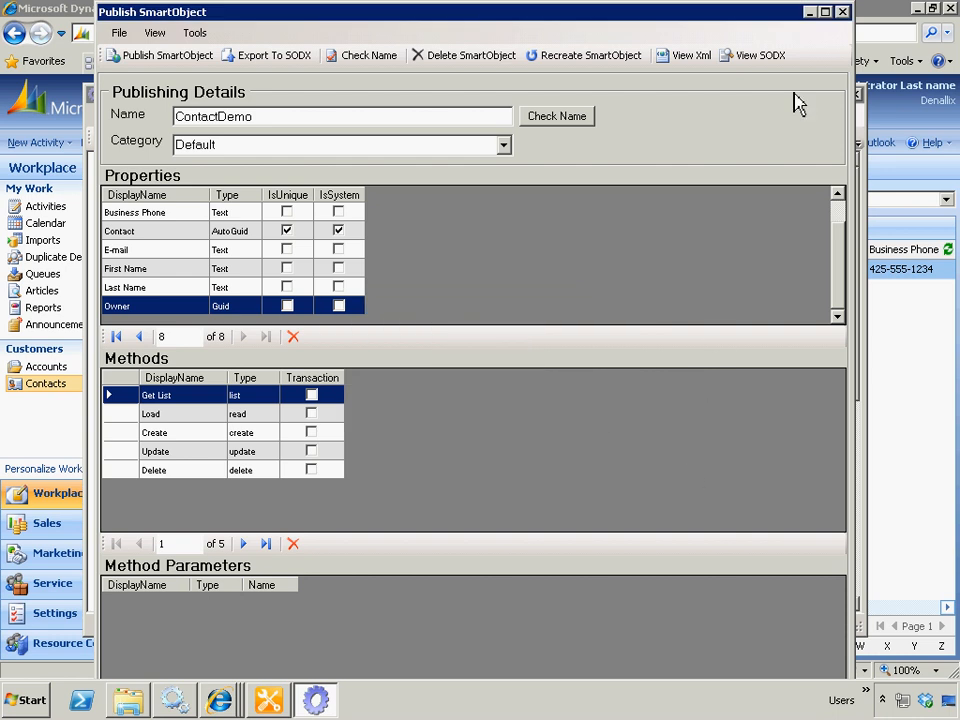
left_click(842, 12)
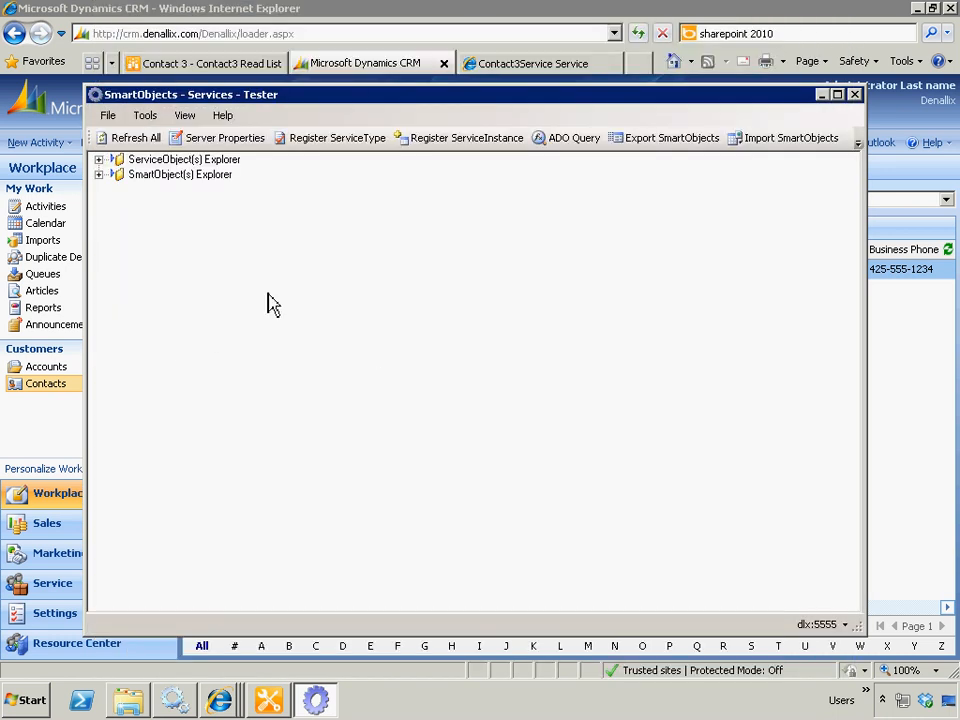
Step: Execute the Get List method of the ContactDemo SmartObject from the Default category
left_click(98, 174)
left_click(117, 249)
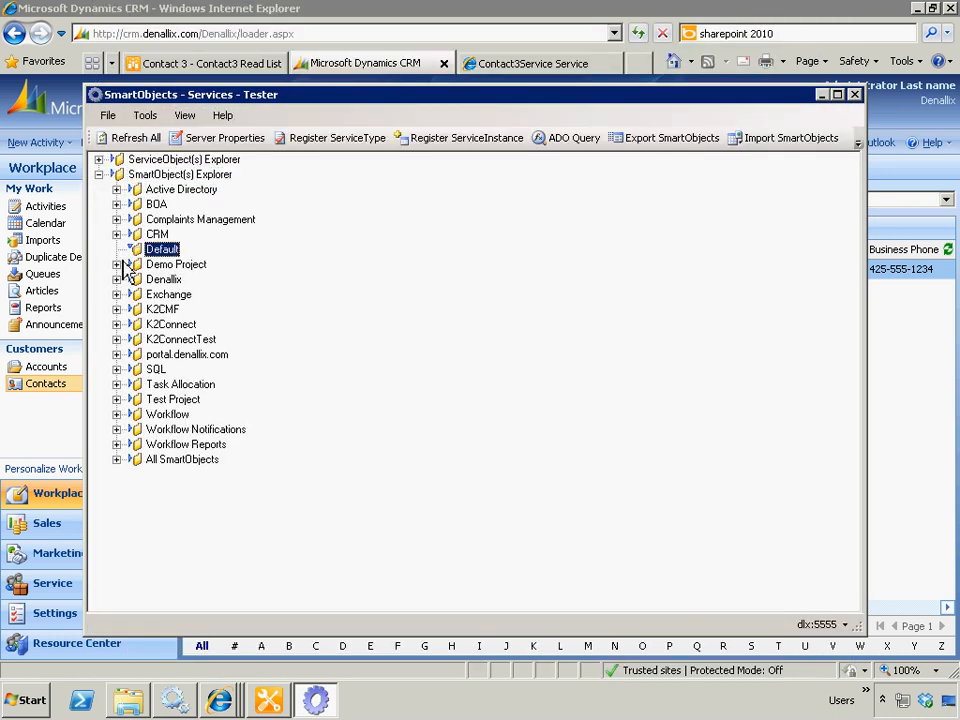
left_click(208, 323)
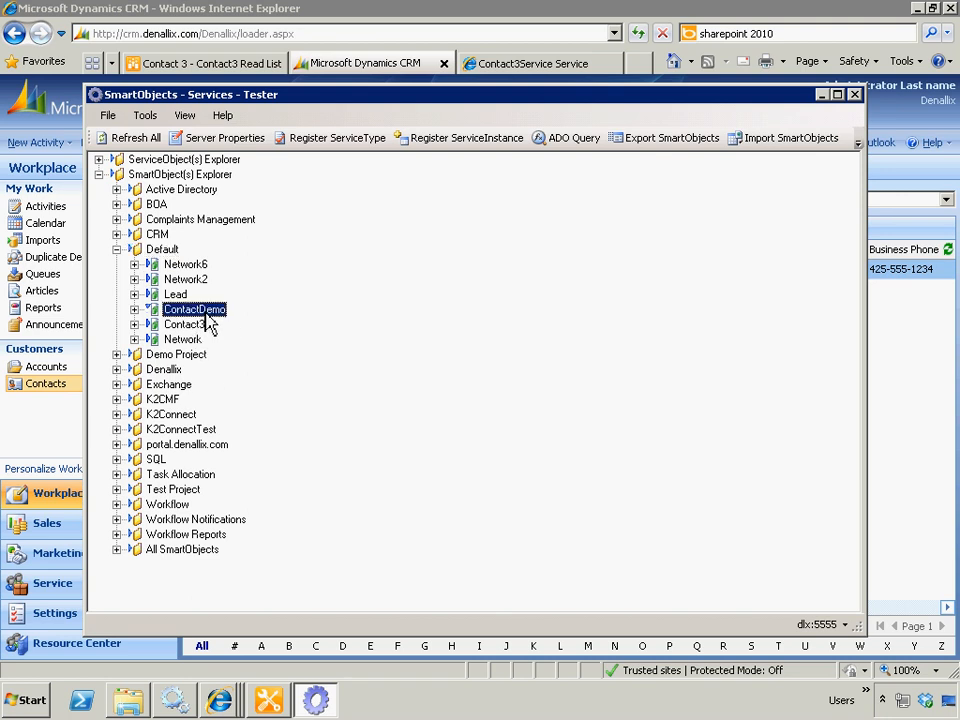
right_click(210, 326)
left_click(275, 324)
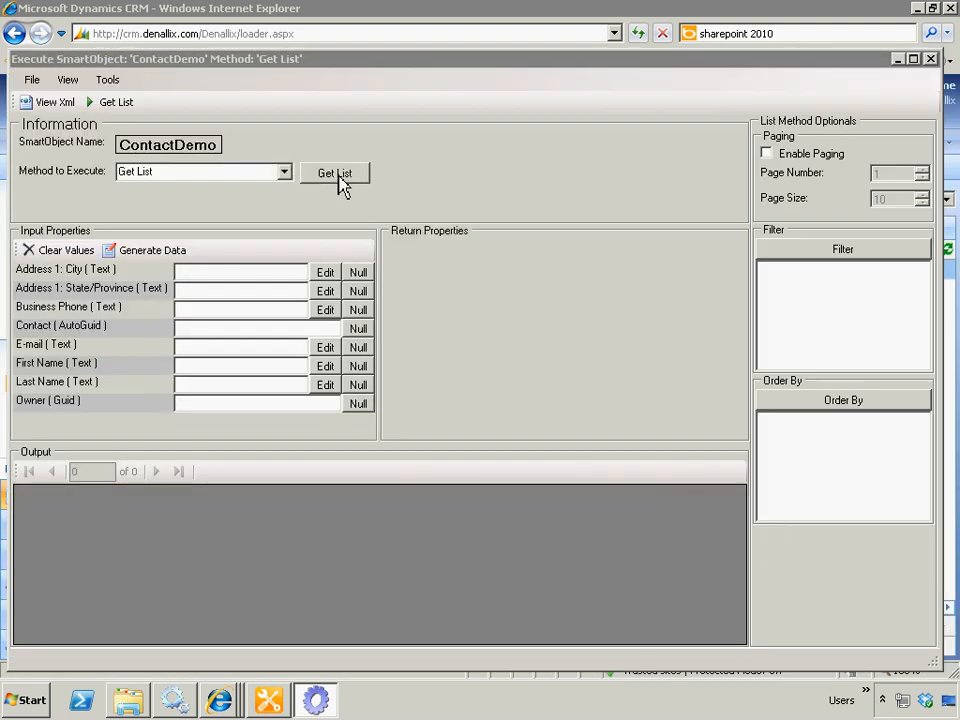
left_click(336, 178)
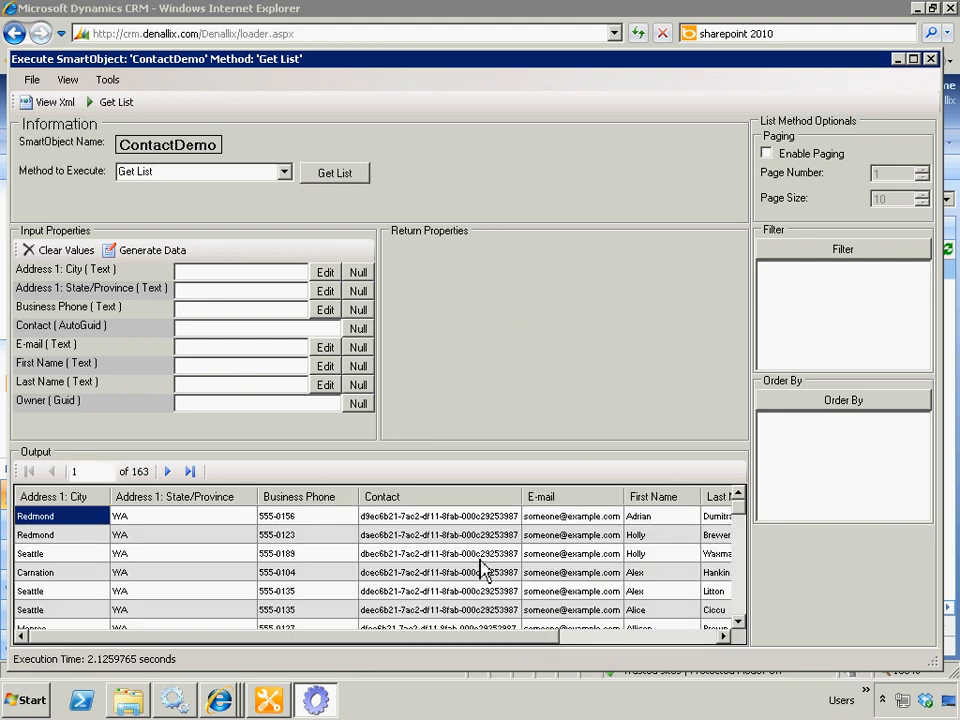
Step: Review the columns and rows of contact records returned by Get List, and close the execution window
left_click_drag(444, 645, 620, 630)
left_click_drag(752, 527, 726, 634)
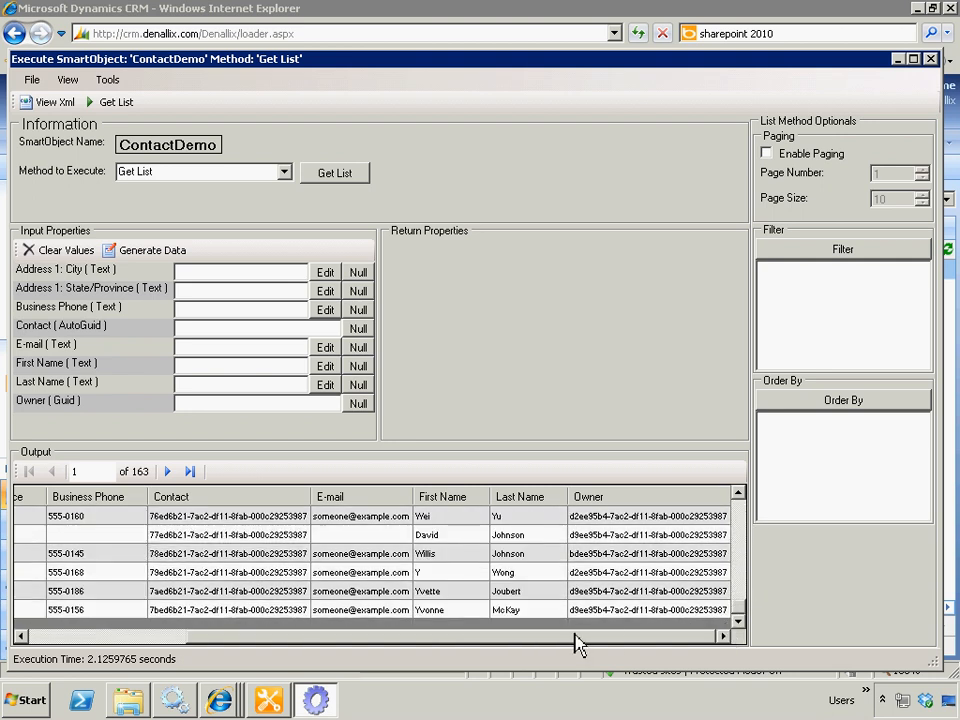
left_click_drag(583, 643, 313, 636)
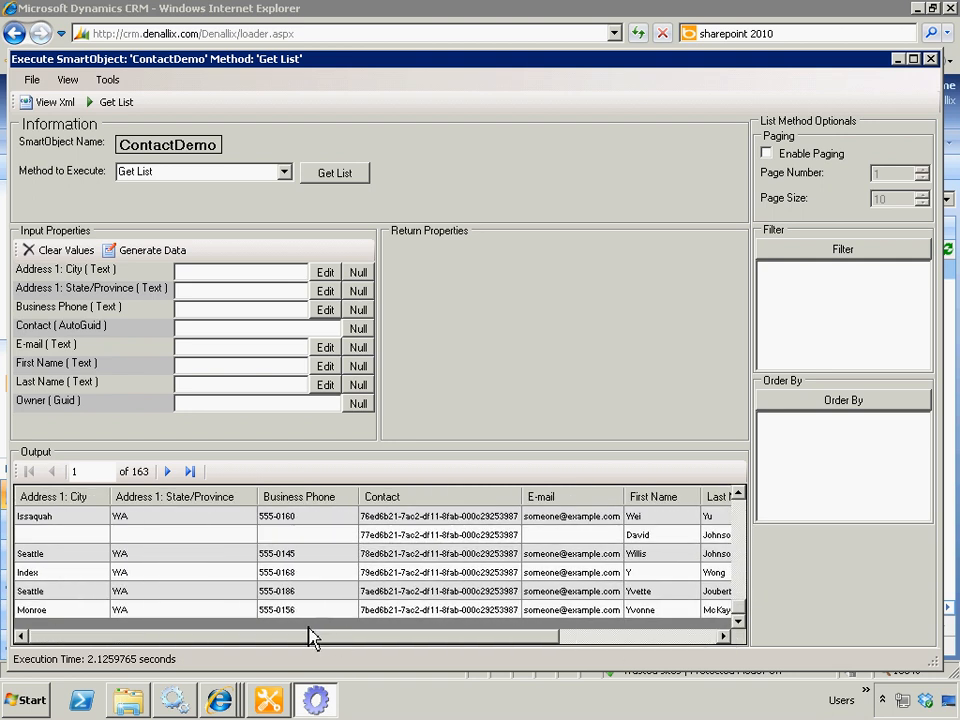
left_click(930, 59)
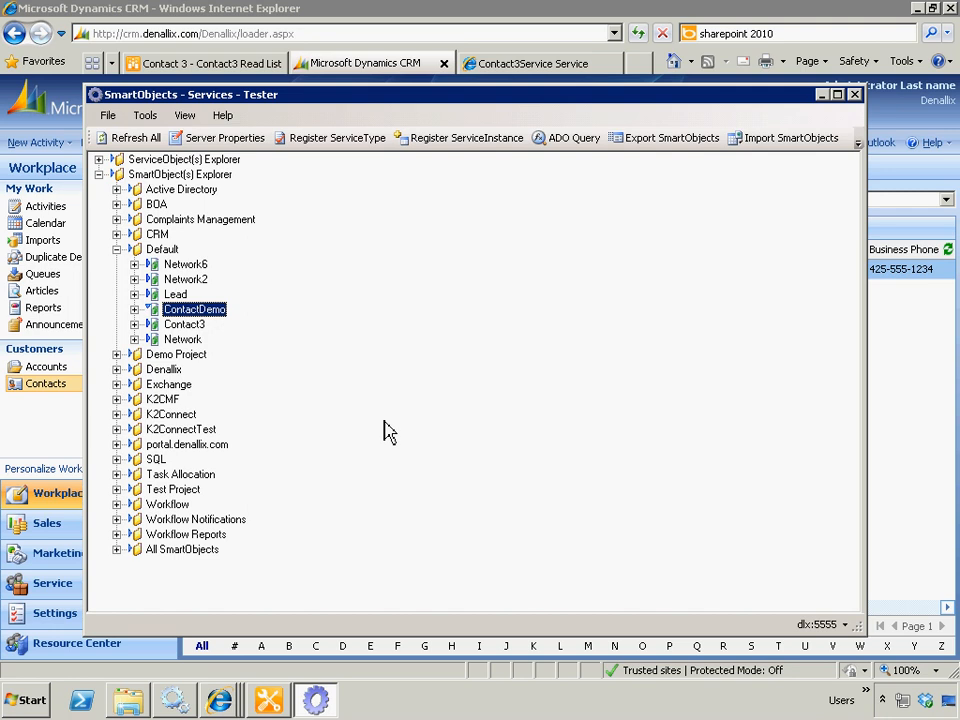
Step: Open K2HostServer.config from the K2 blackpearl Host Server Bin folder in Notepad and maximize the window
left_click(128, 700)
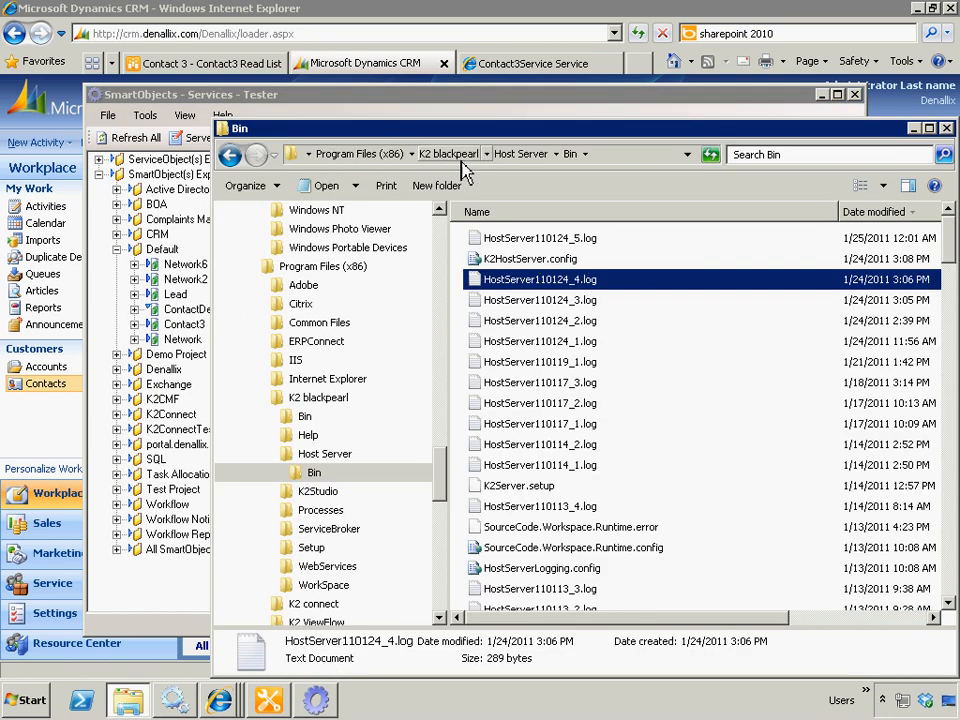
left_click(533, 262)
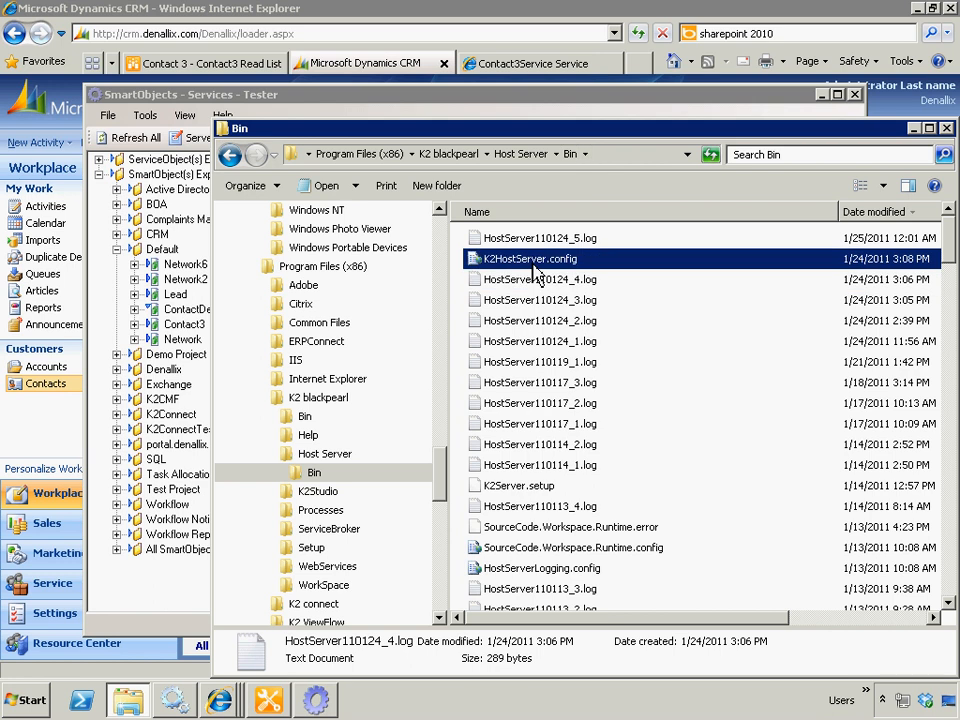
right_click(533, 266)
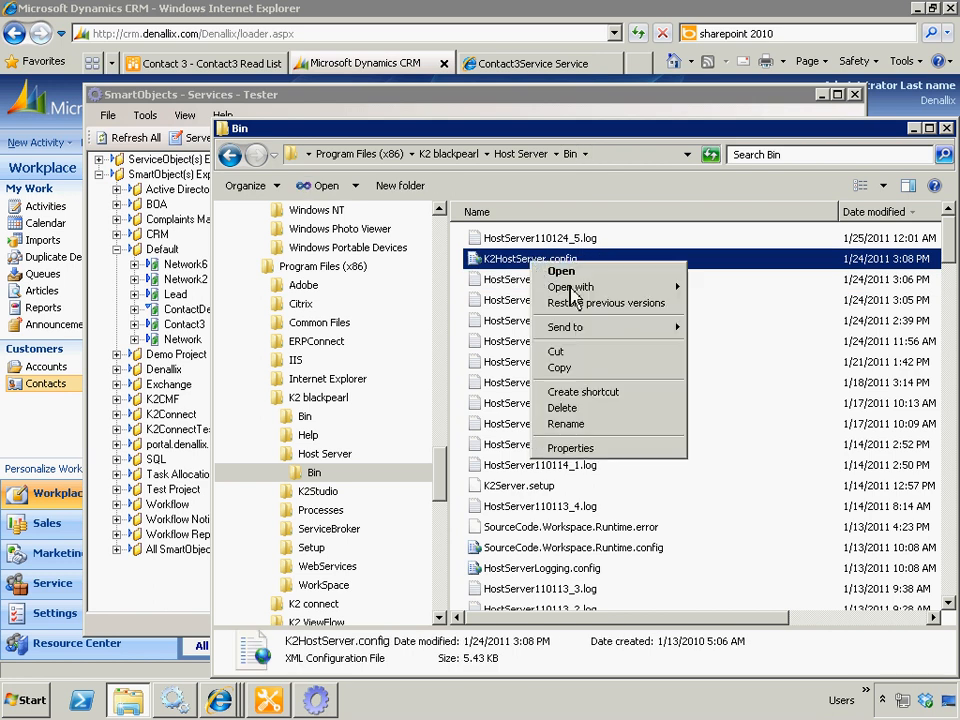
mouse_move(669, 292)
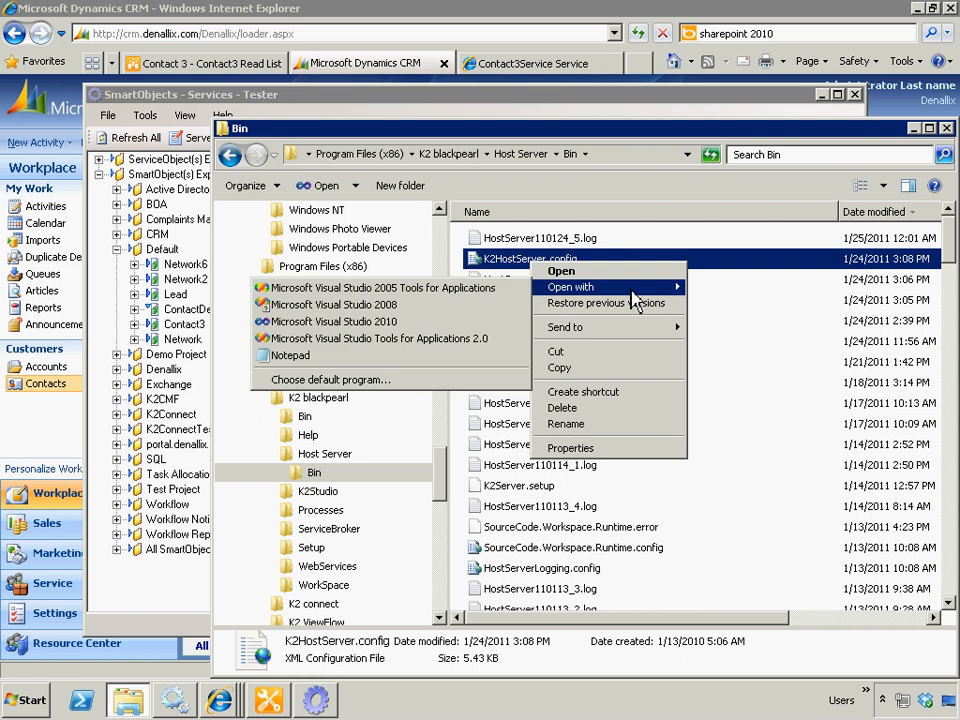
left_click(312, 368)
left_click(835, 24)
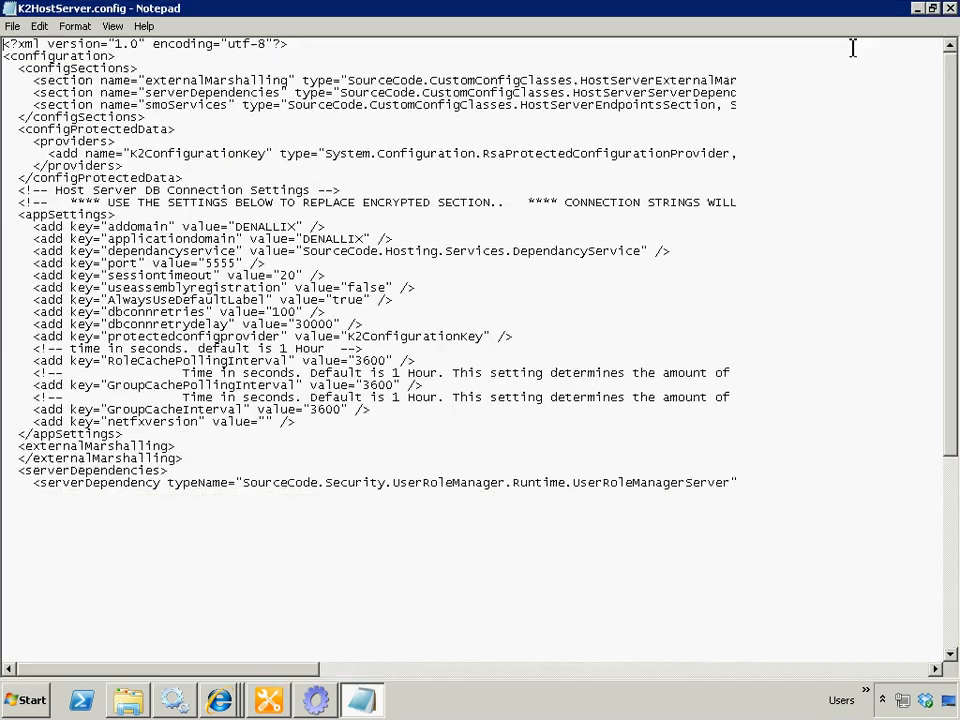
Step: Duplicate the Contact3 endpoint line of the Default category on a new line within the managedEndpoints section
left_click_drag(951, 188, 930, 367)
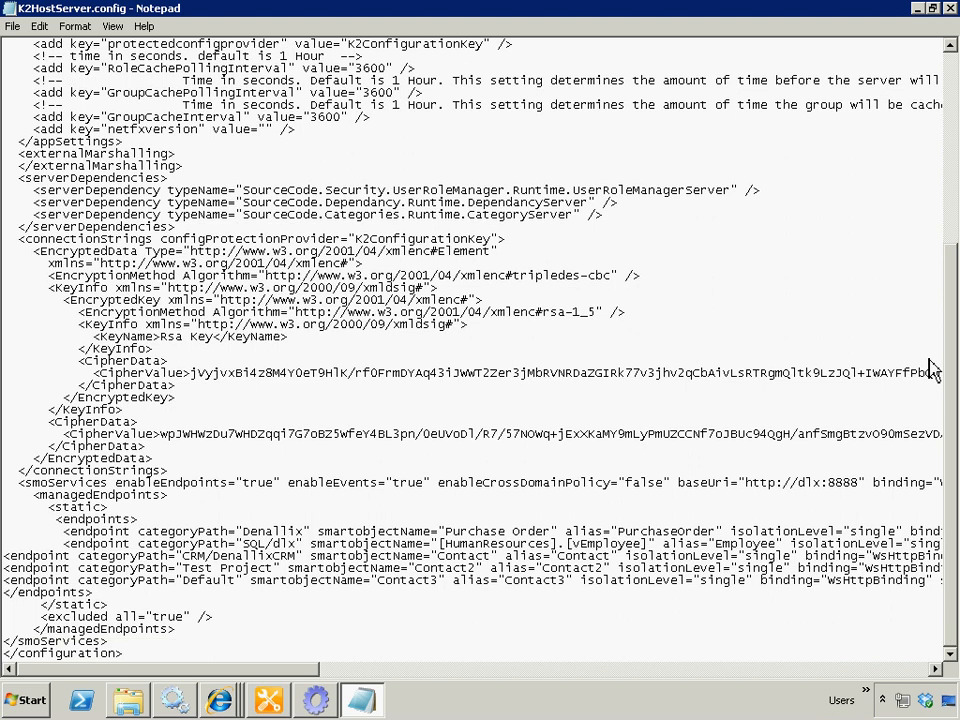
left_click_drag(34, 496, 170, 500)
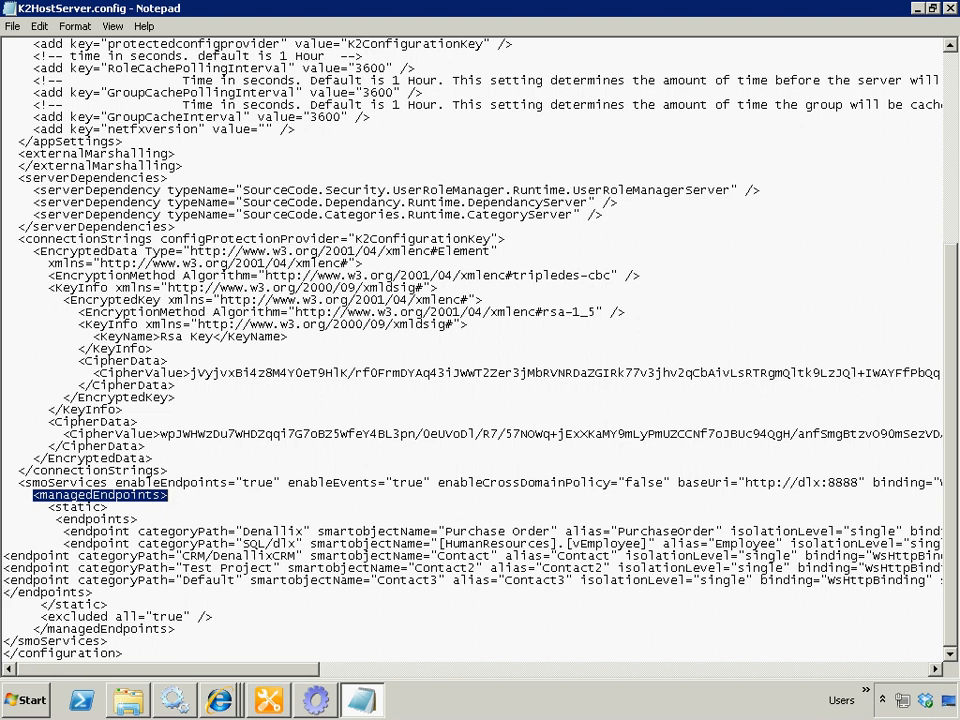
left_click_drag(3, 580, 513, 582)
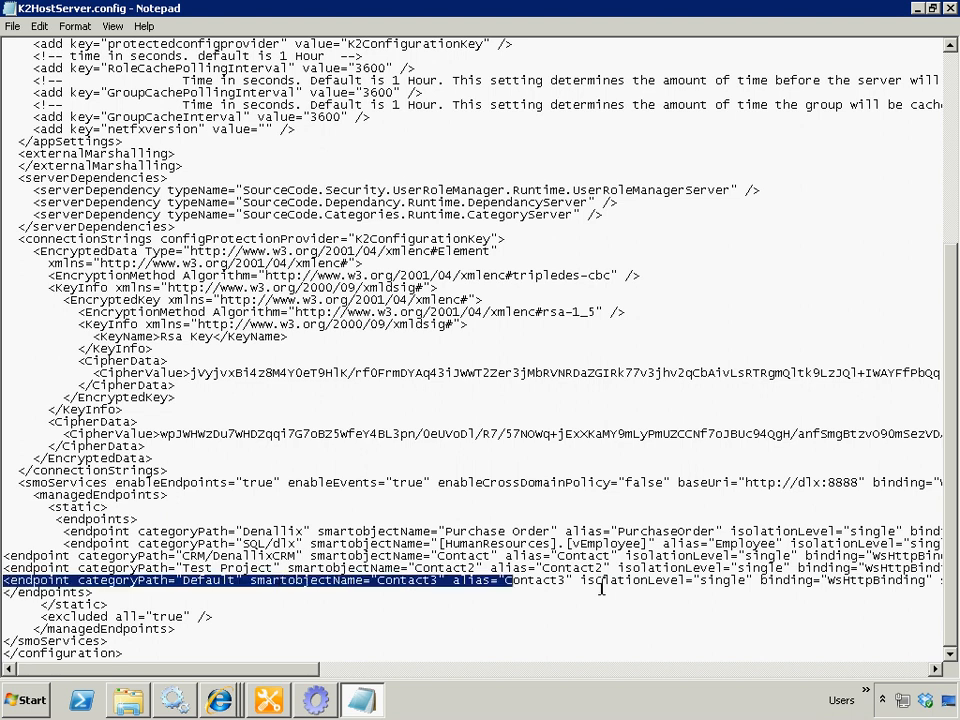
left_click_drag(601, 588, 891, 592)
key("ctrl+c")
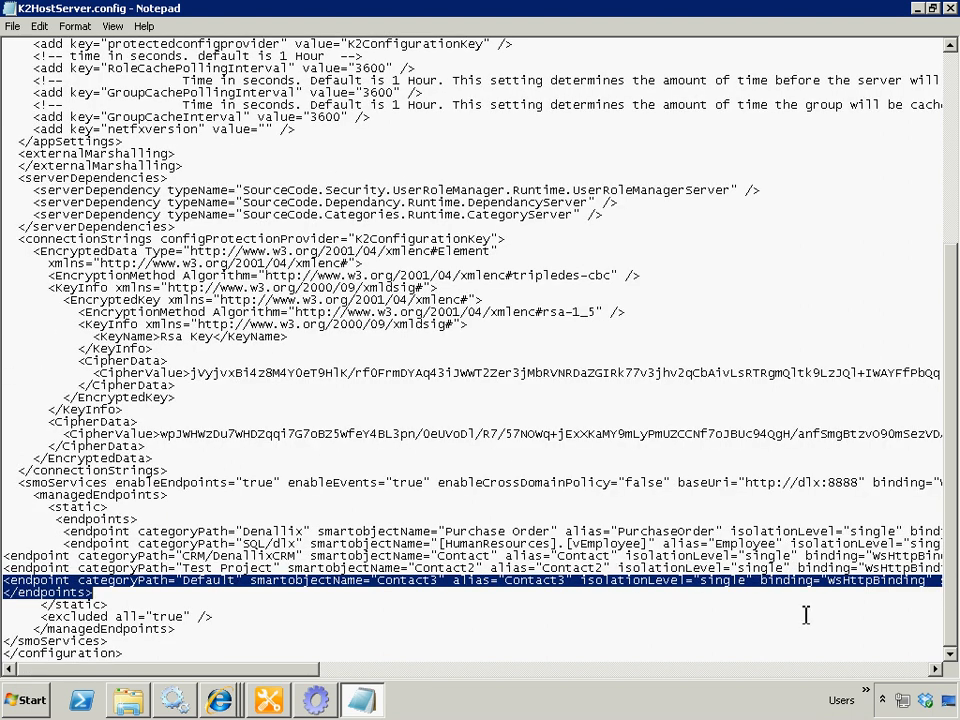
key("Right")
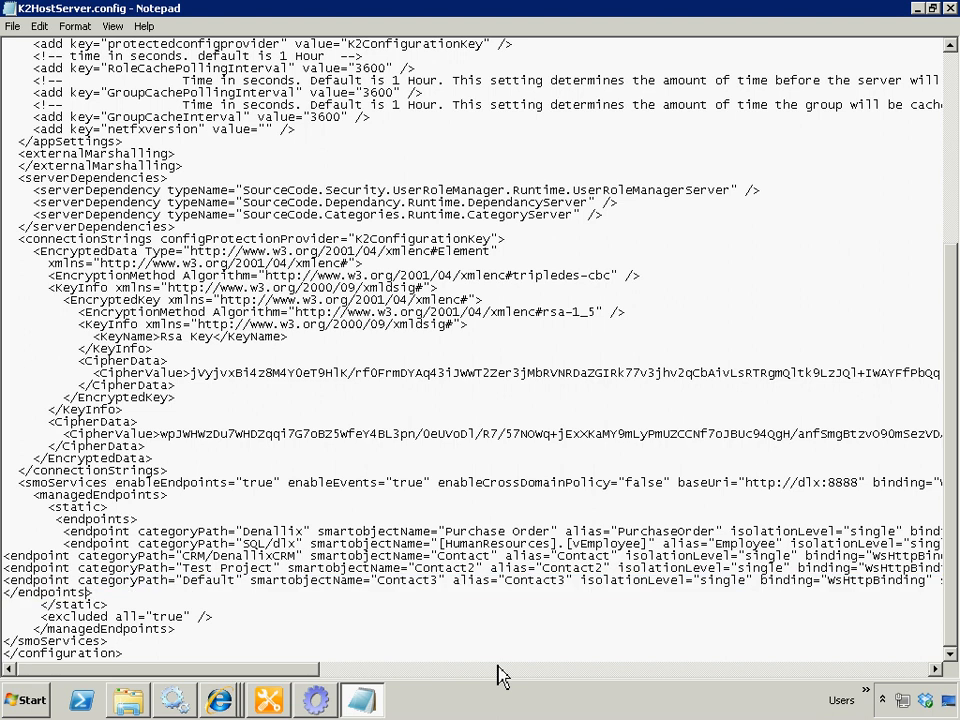
left_click(503, 677)
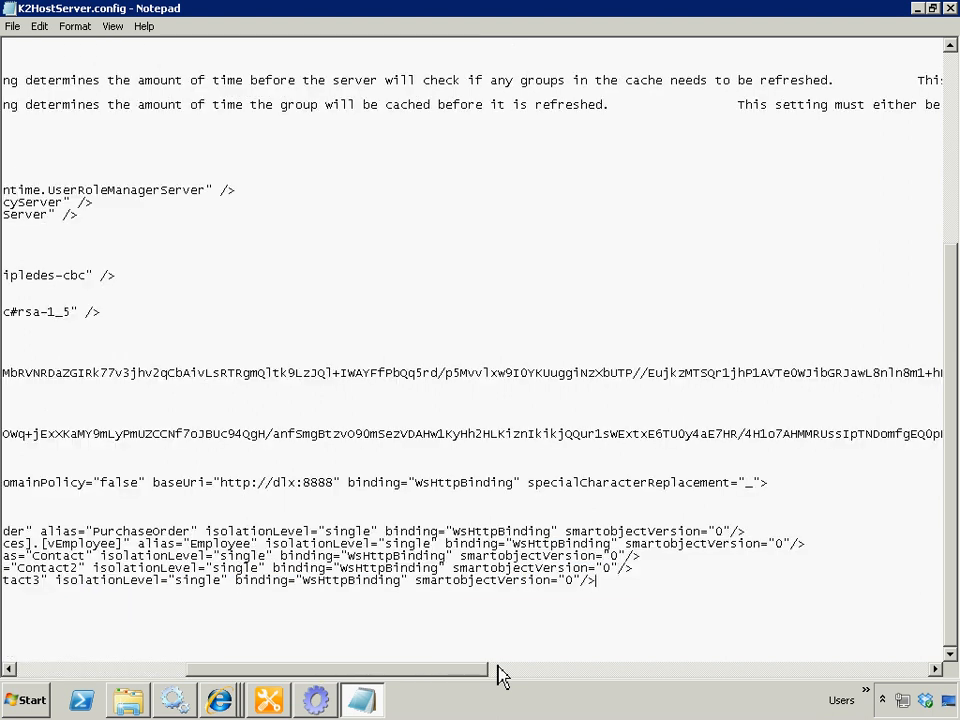
key("shift+Home")
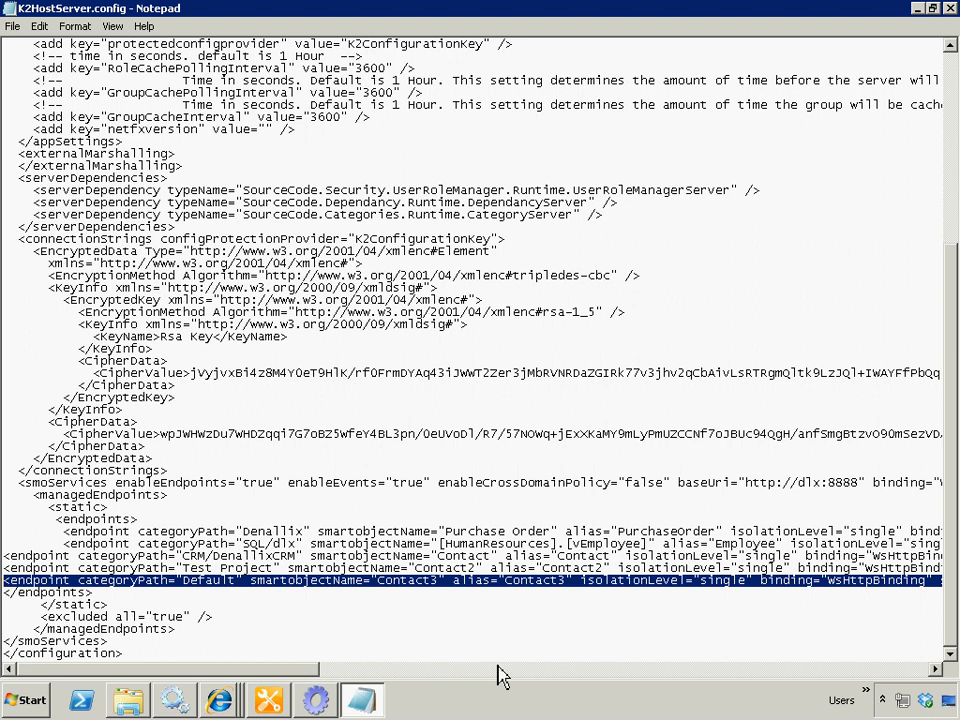
key("Left")
key("Return")
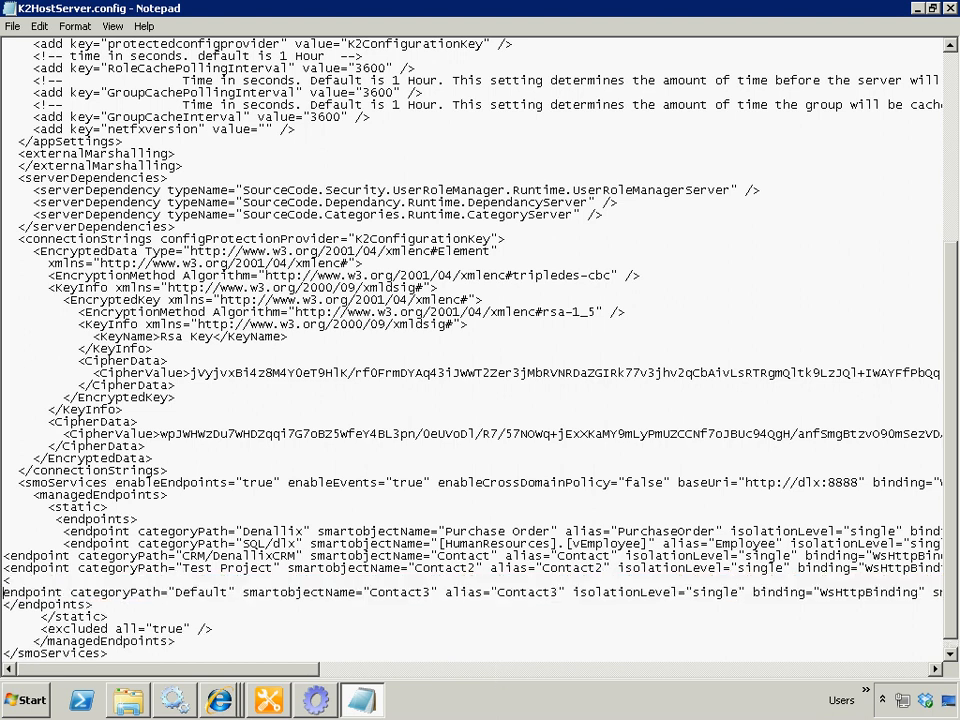
key("Up")
key("Delete")
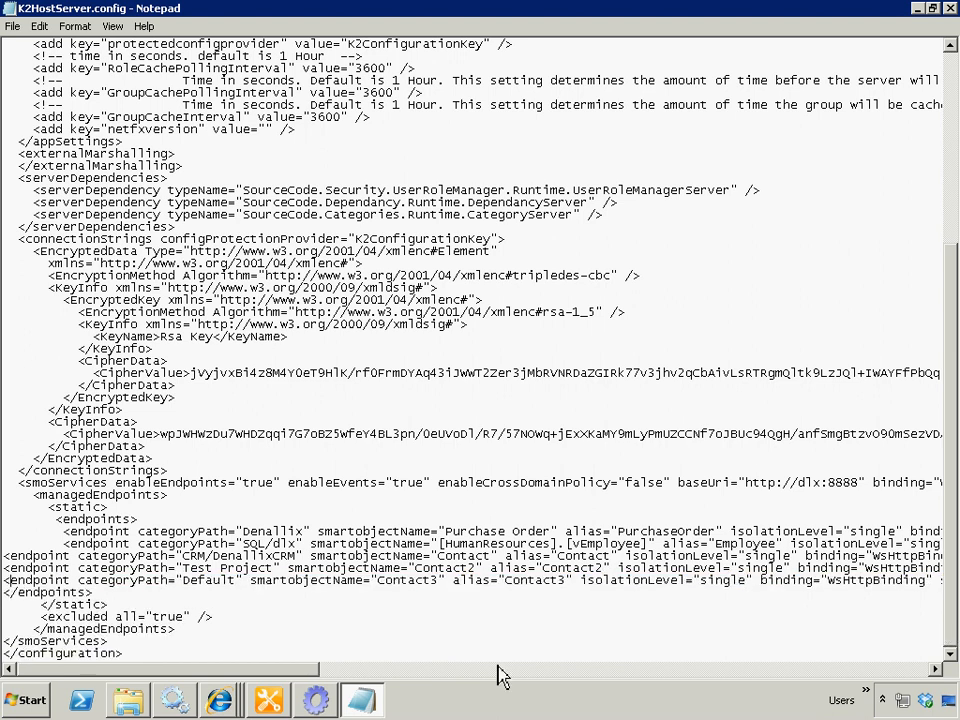
key("ctrl+v")
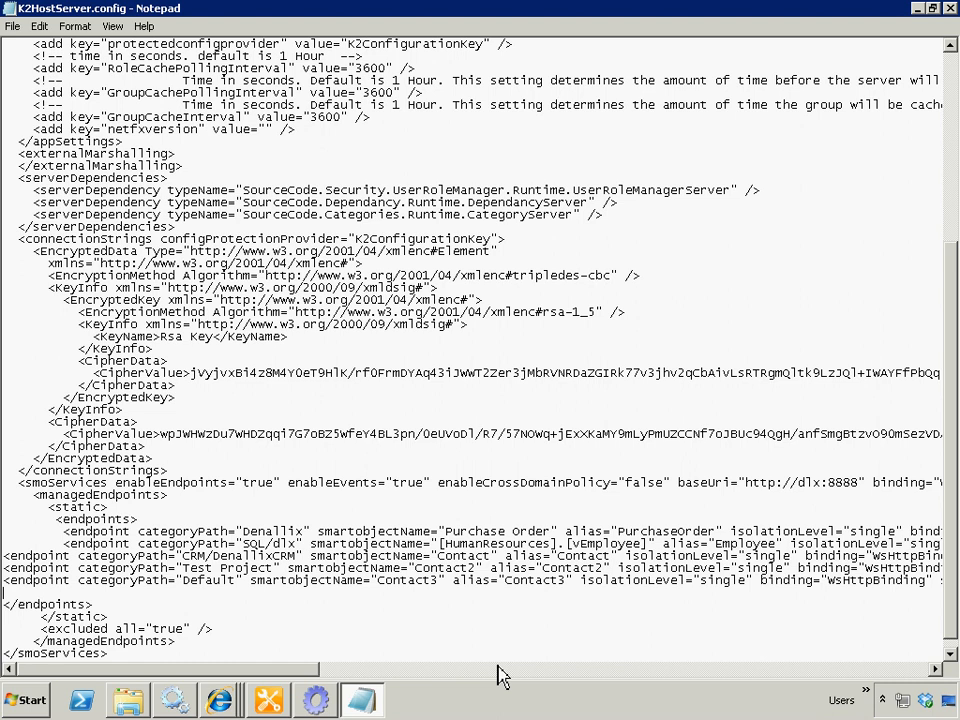
key("End")
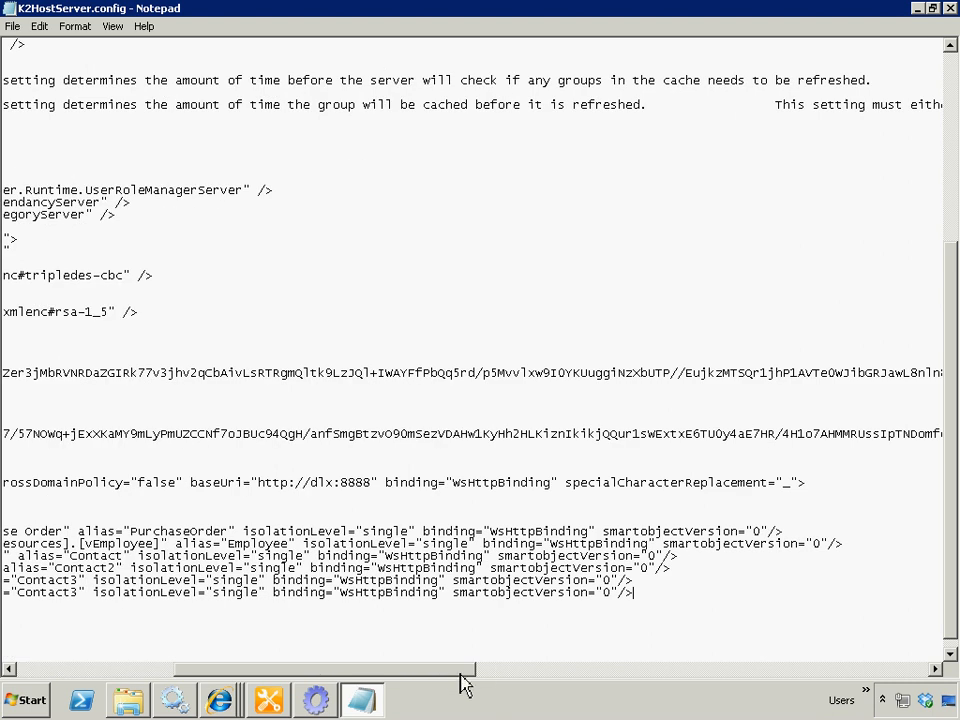
Step: Set the duplicated endpoint's smartobjectName and alias to ContactDemo, and review its category path, isolation level and binding
left_click_drag(463, 677, 199, 677)
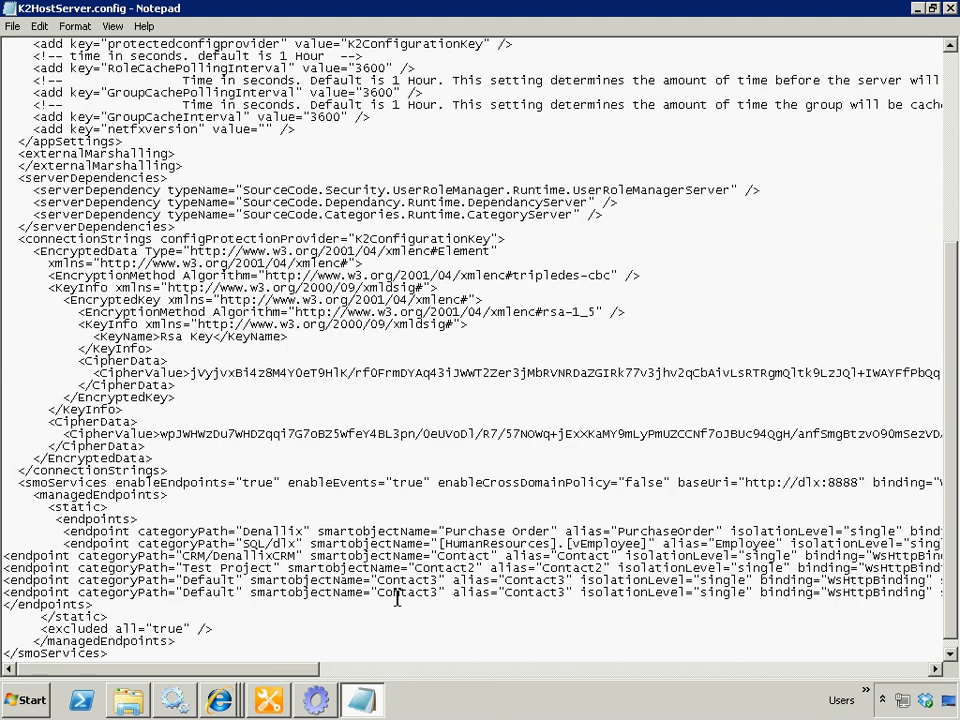
left_click(438, 593)
key("BackSpace")
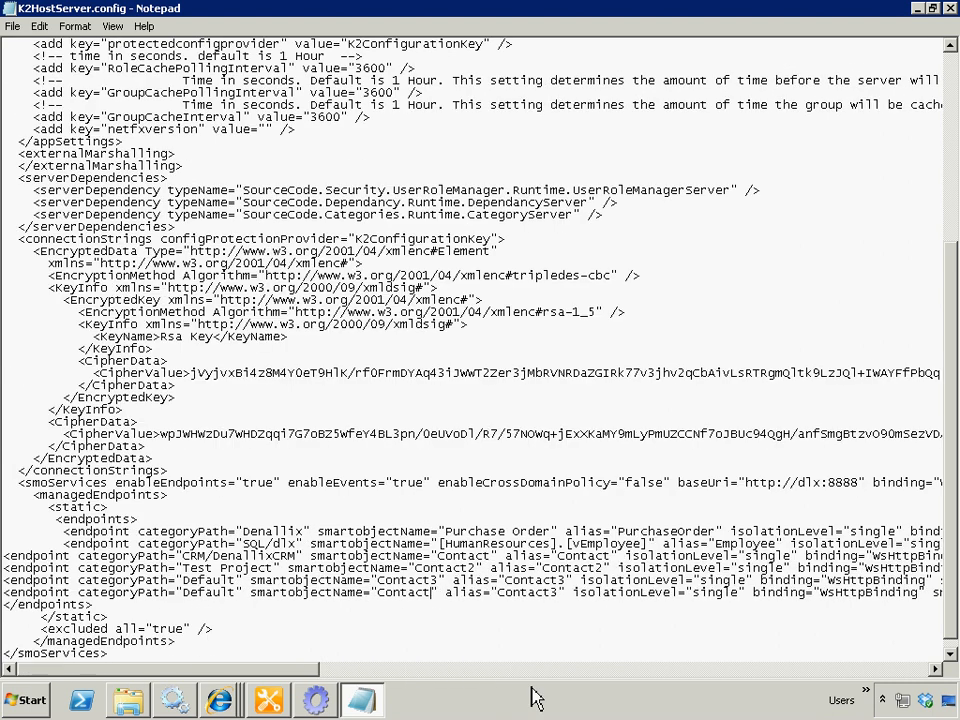
type("Demo")
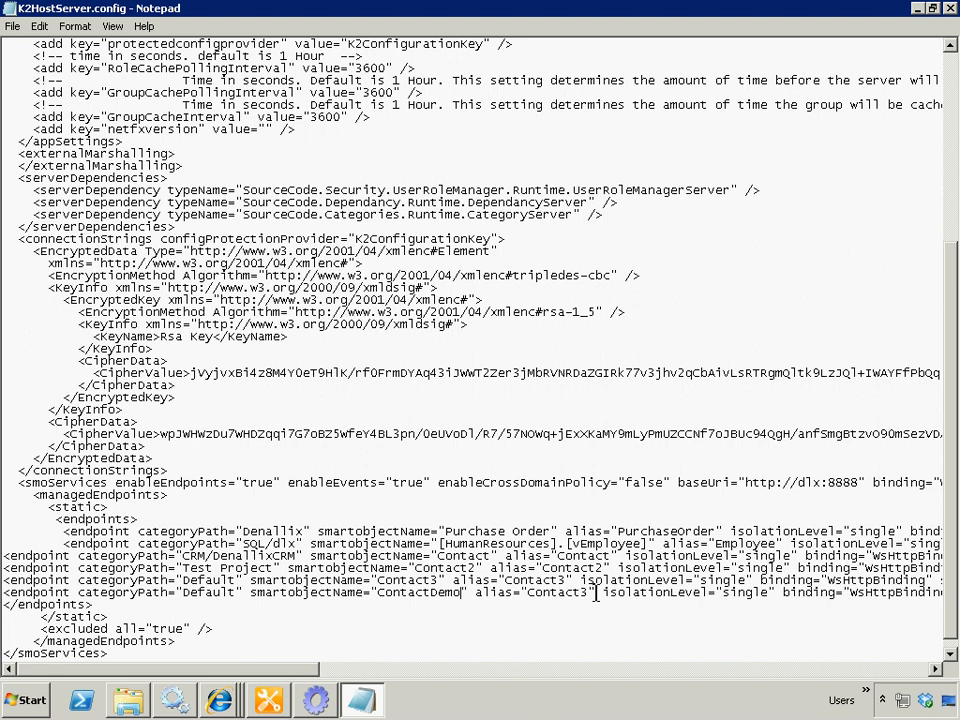
left_click(590, 593)
key("BackSpace")
type("Demo")
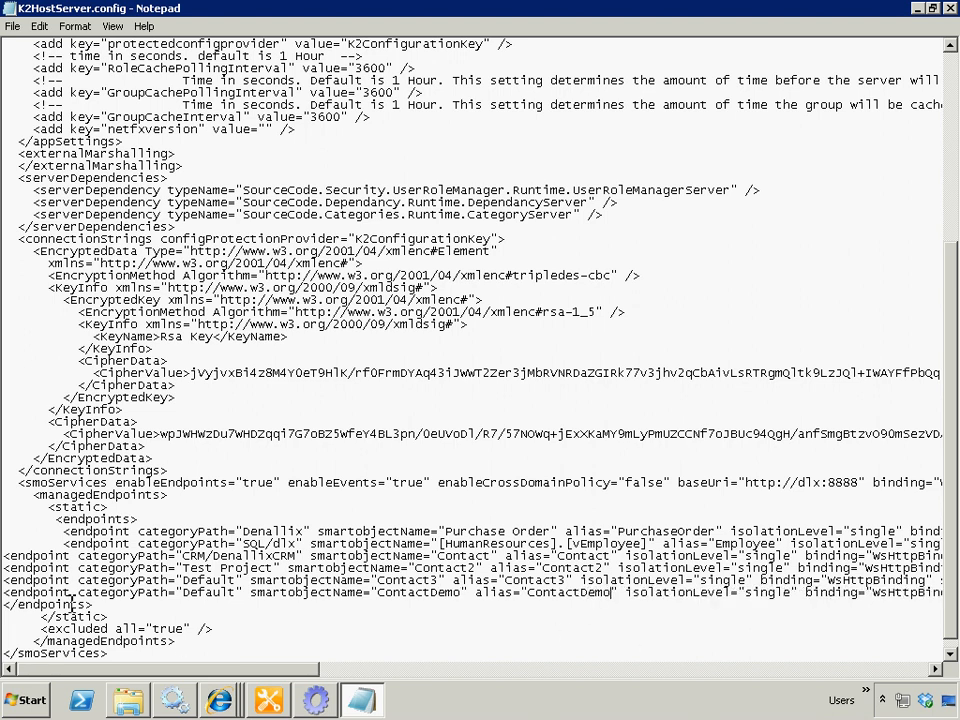
double_click(207, 593)
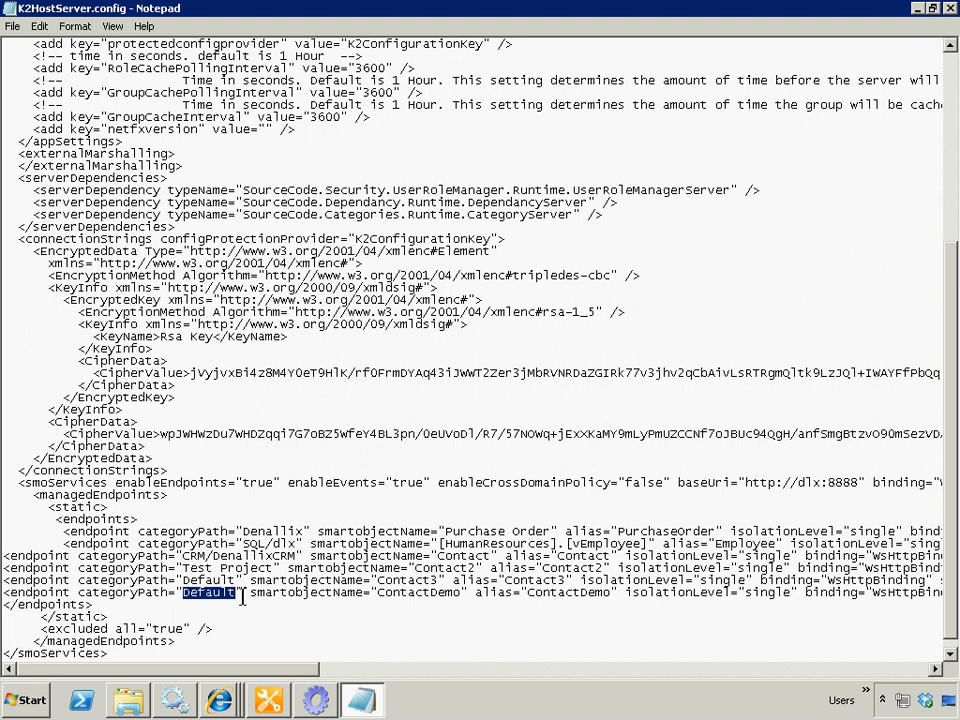
left_click_drag(387, 597, 445, 597)
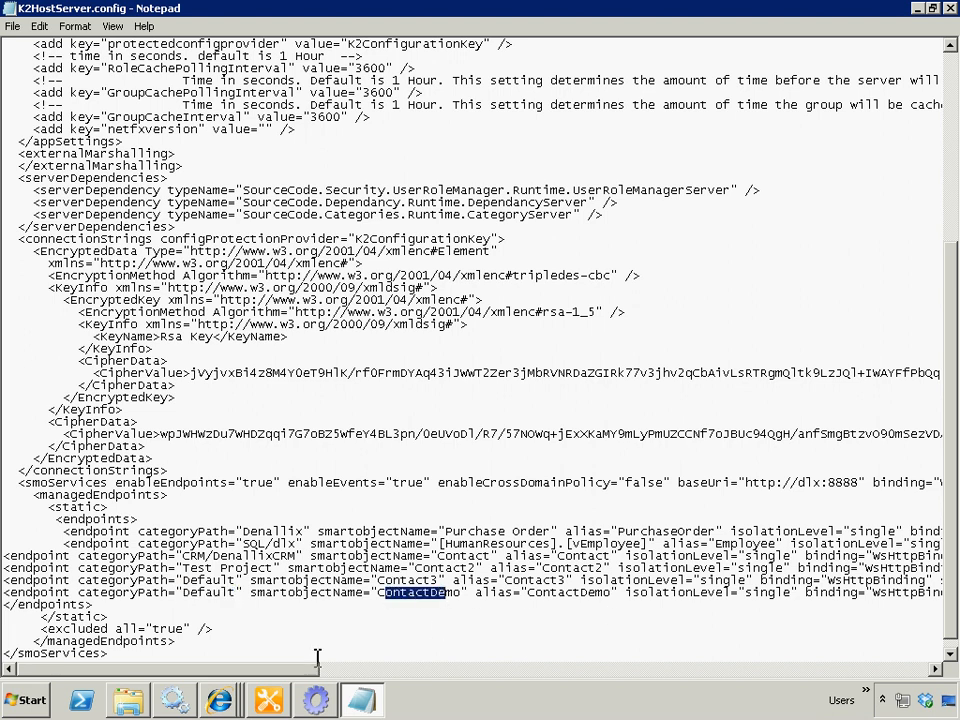
left_click_drag(311, 672, 450, 688)
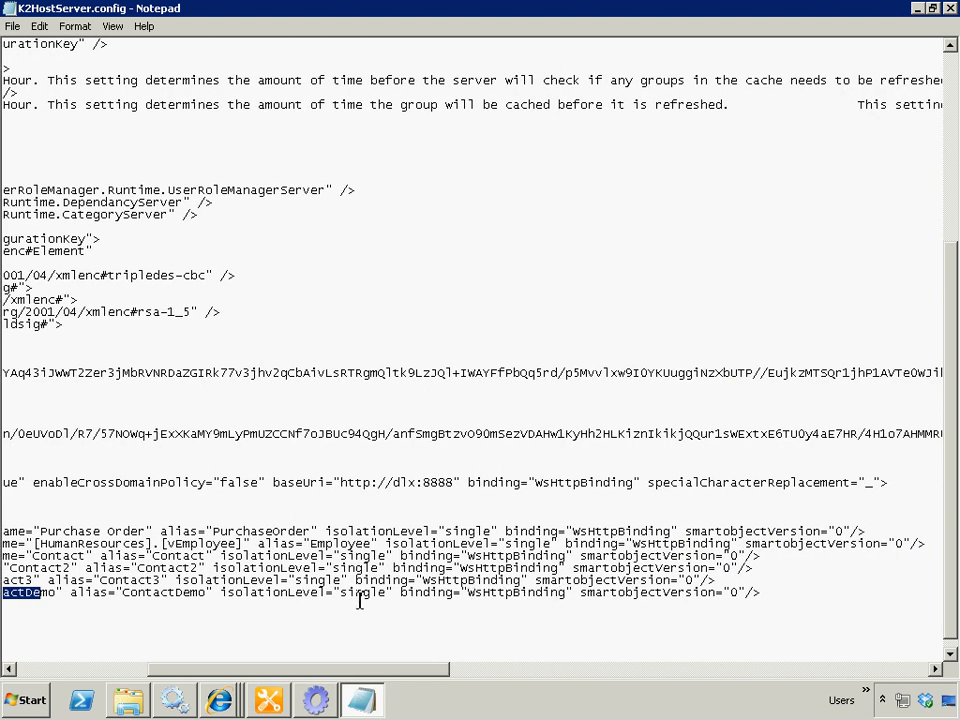
left_click_drag(430, 678, 257, 671)
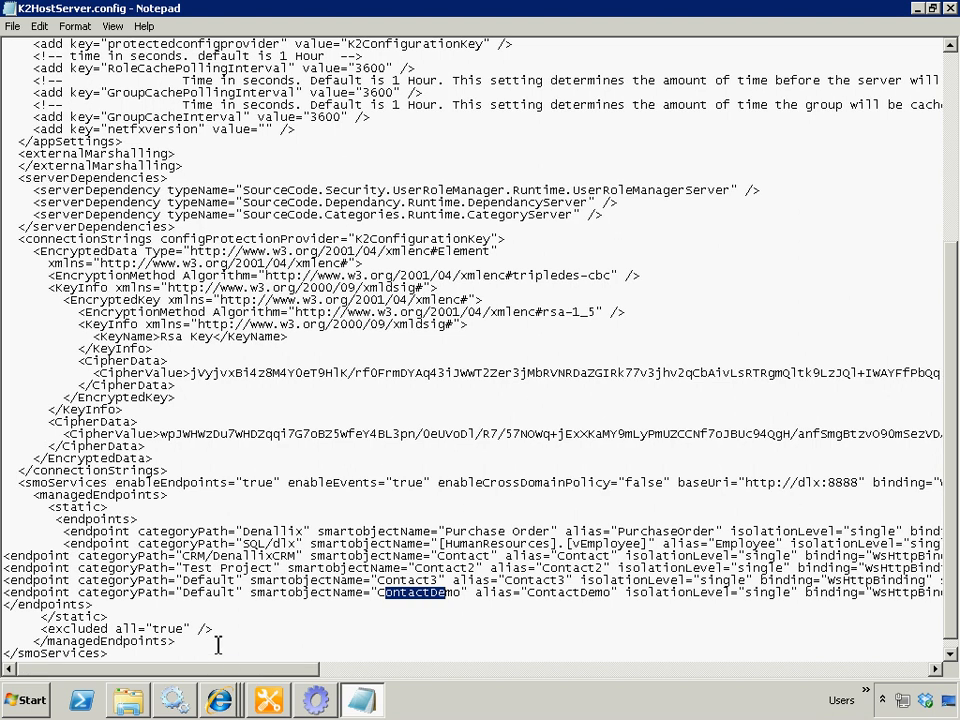
Step: Save and close K2HostServer.config, and restart the K2 blackpearl Server service in the Services window
left_click(13, 28)
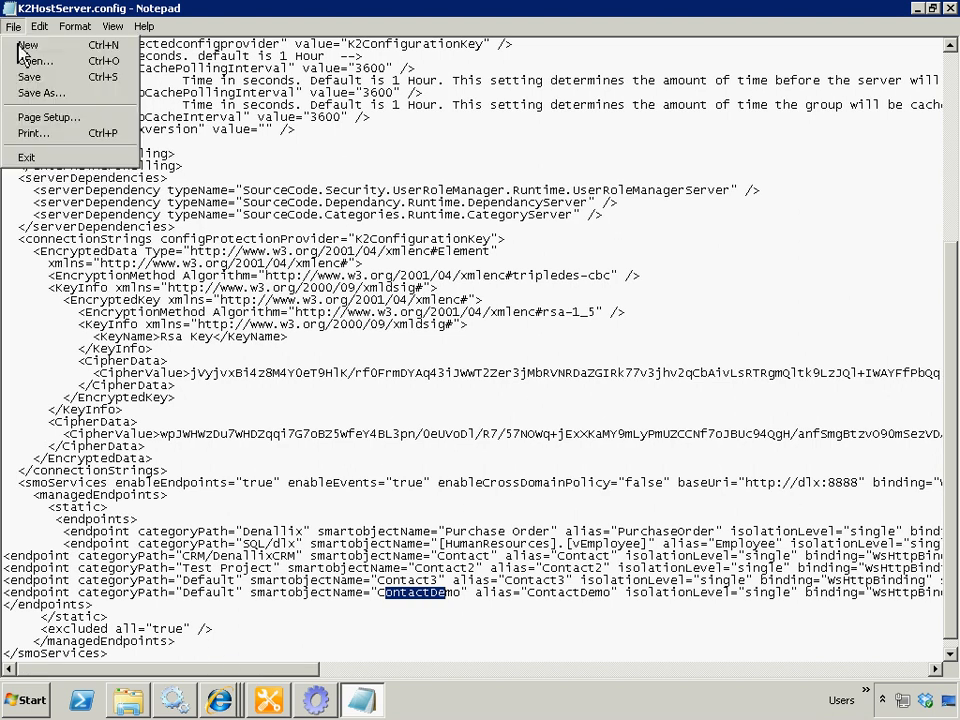
left_click(38, 75)
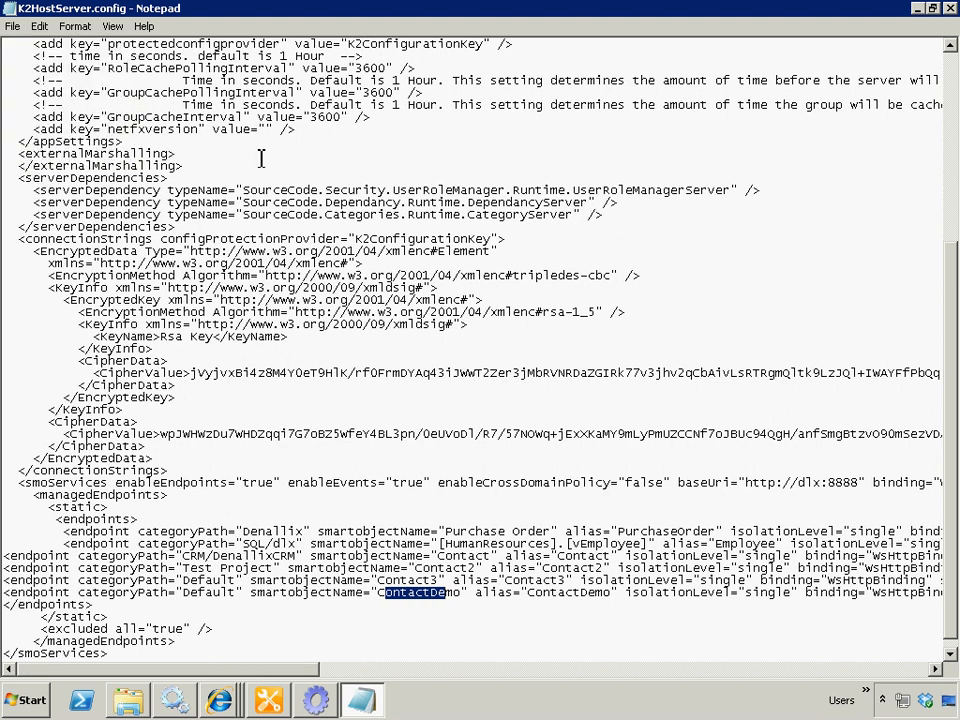
left_click(946, 8)
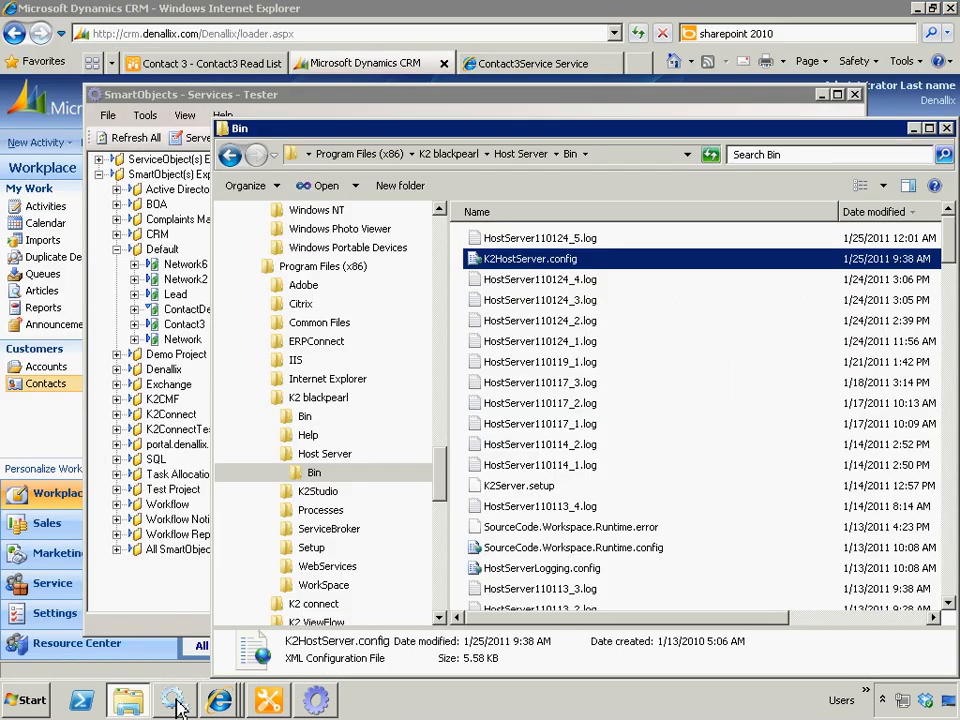
left_click(177, 704)
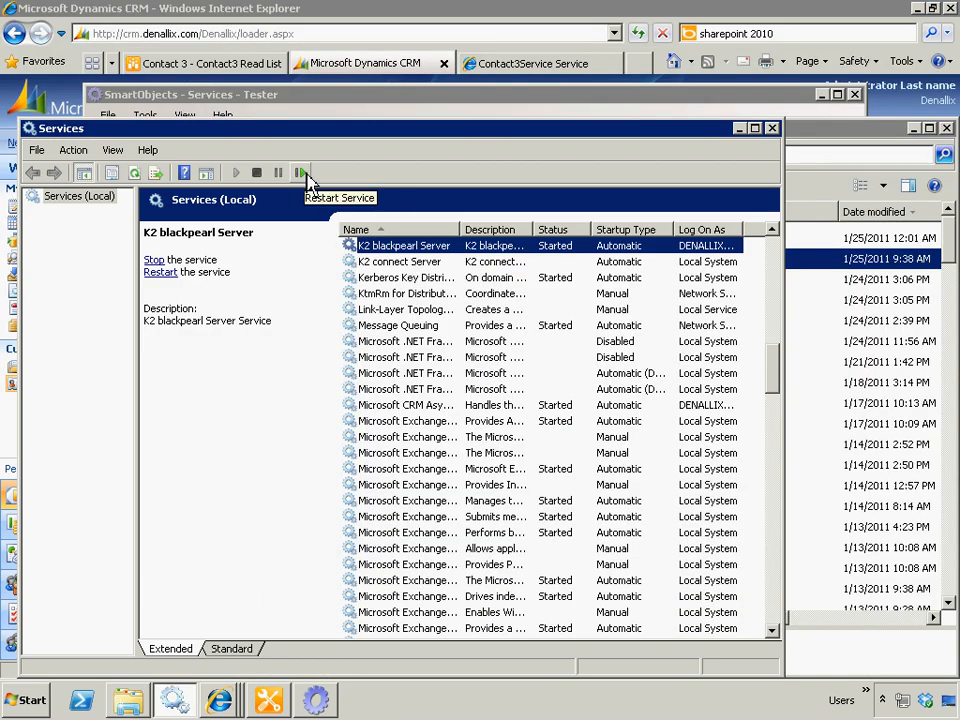
left_click(302, 174)
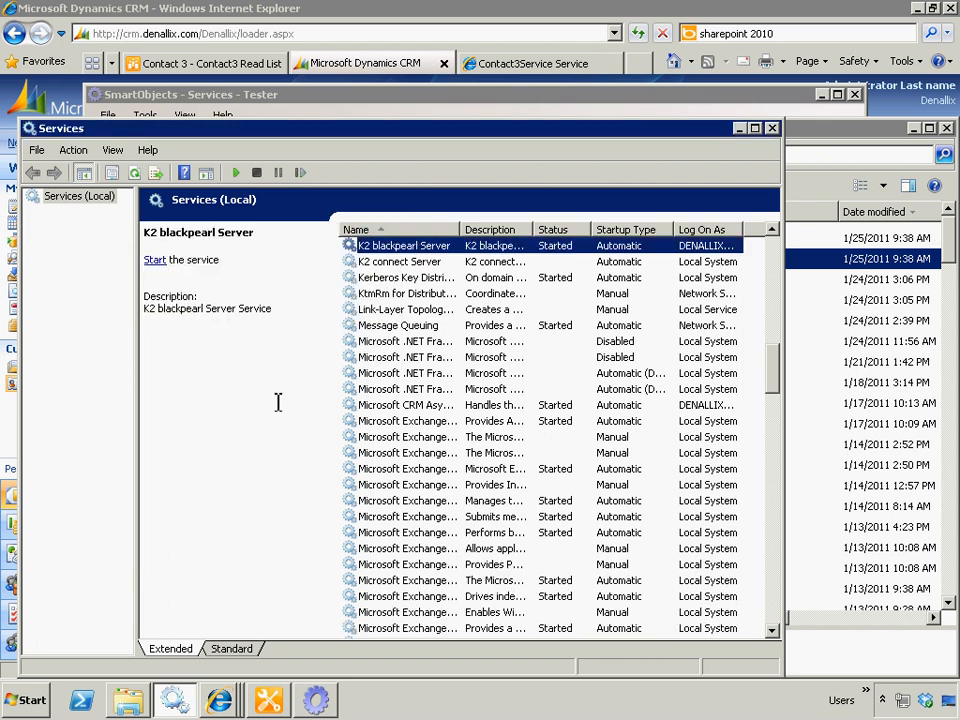
left_click(498, 62)
left_click(259, 34)
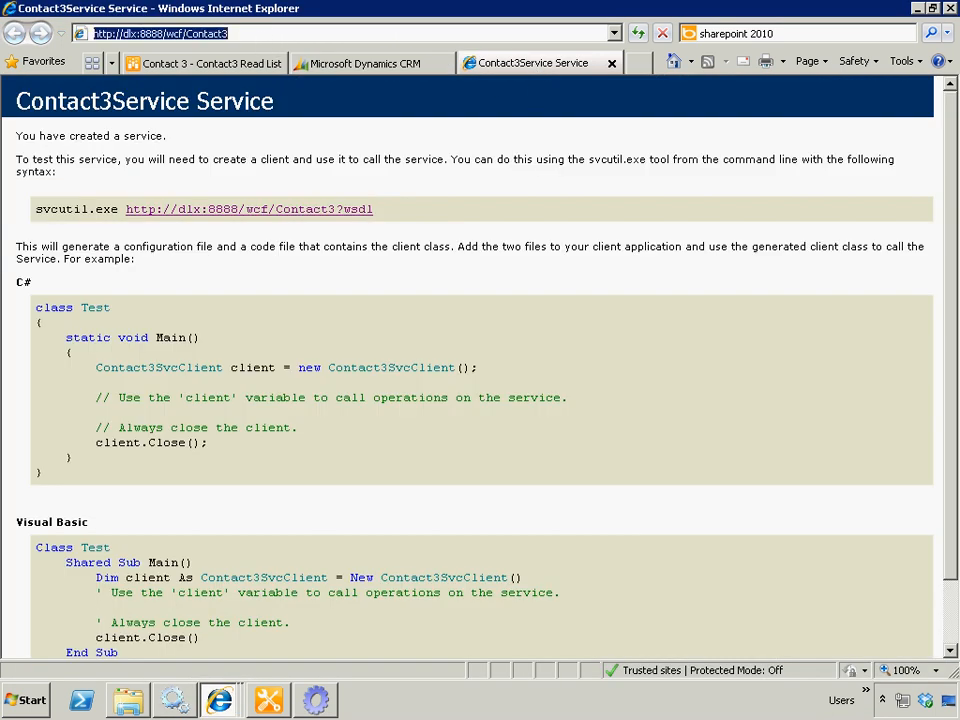
key("End")
key("BackSpace")
type("Dem")
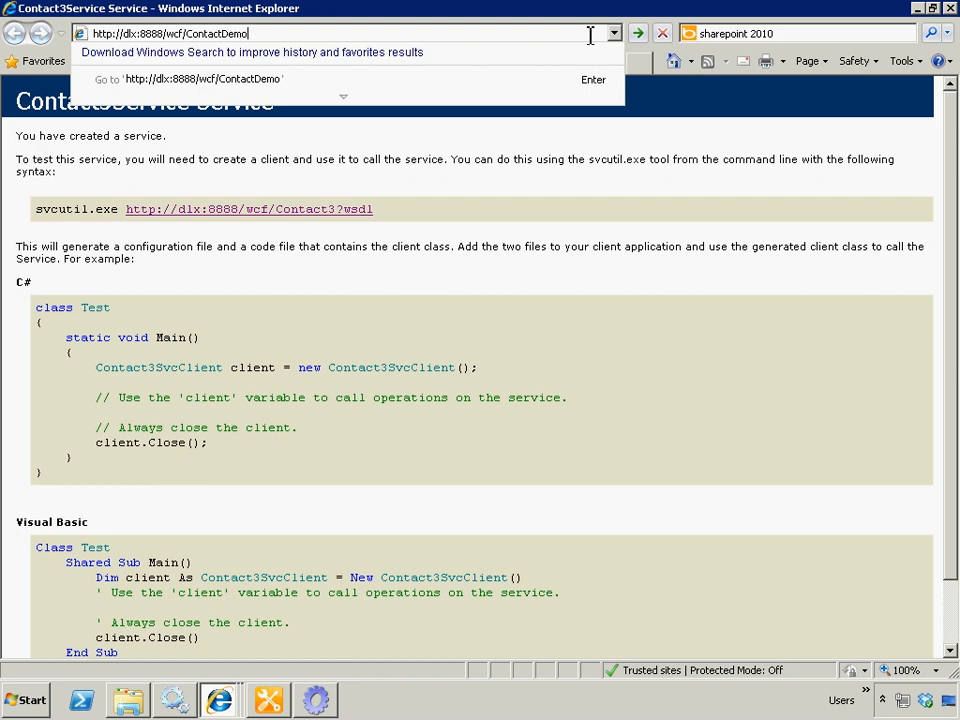
key("Return")
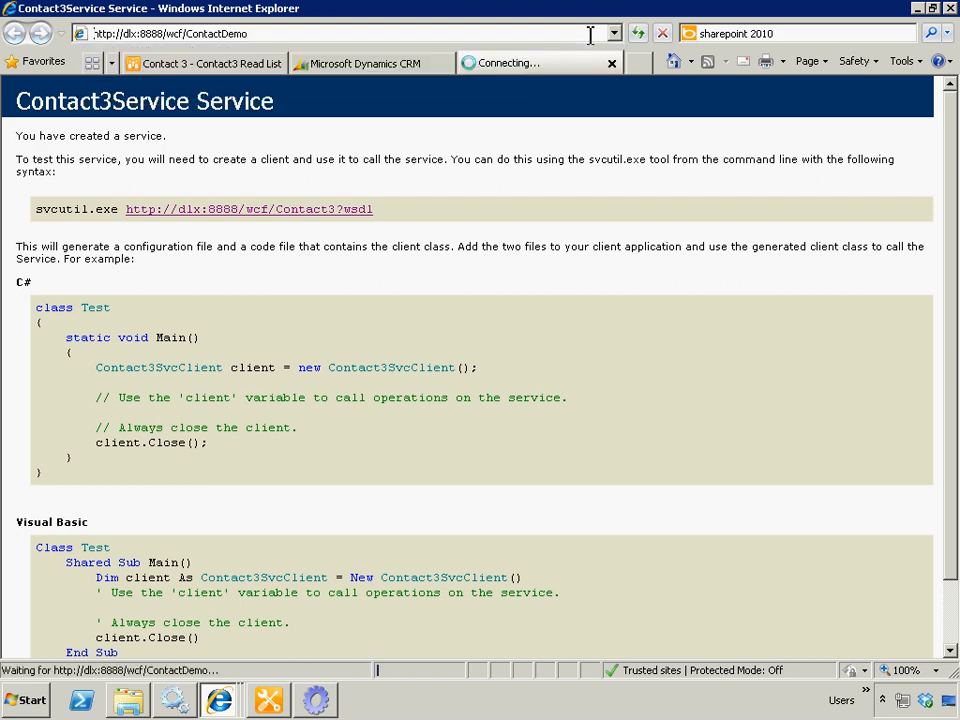
left_click(636, 37)
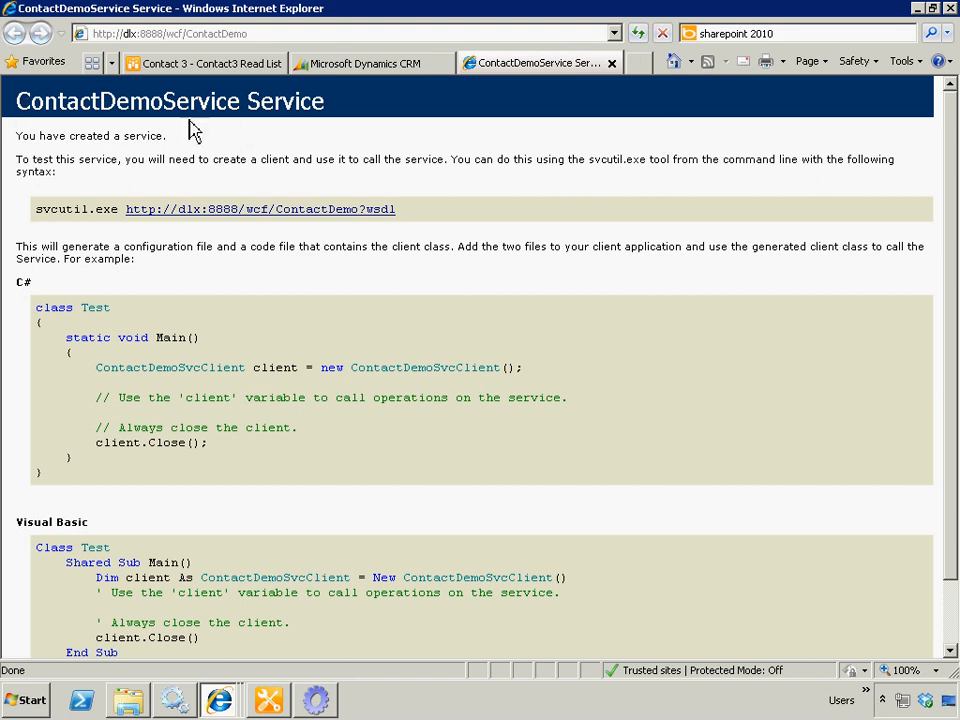
left_click(241, 212)
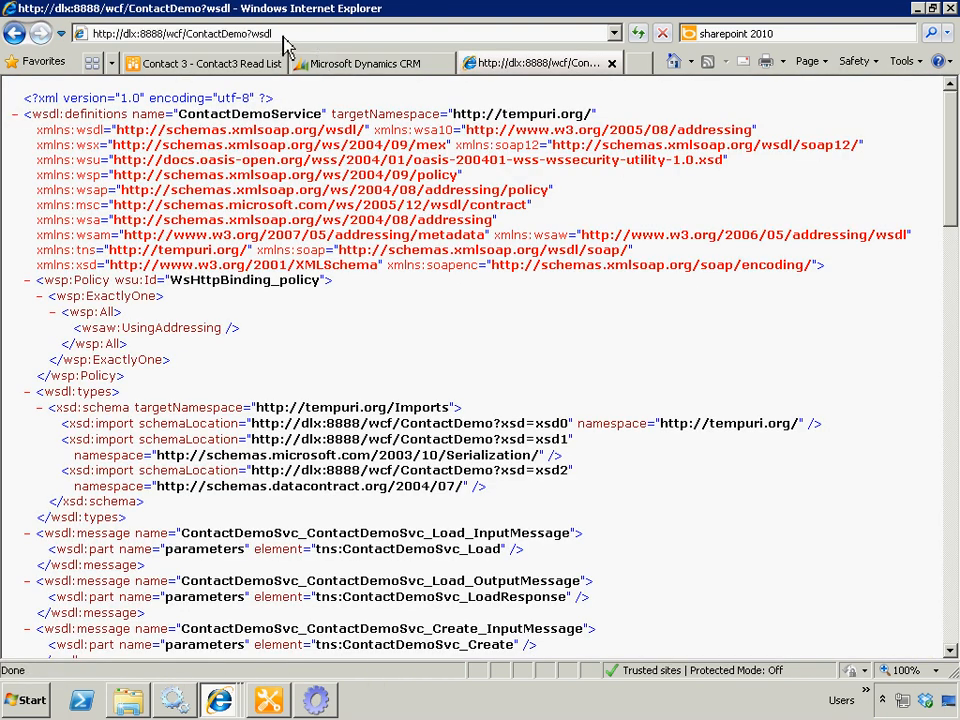
left_click(268, 35)
right_click(251, 38)
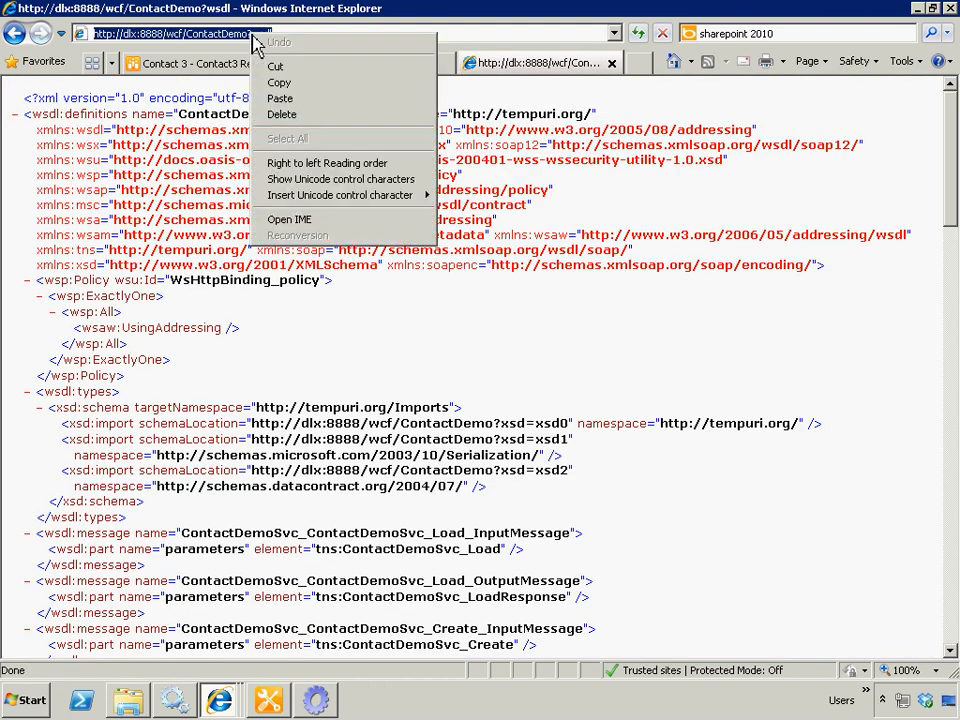
left_click(290, 84)
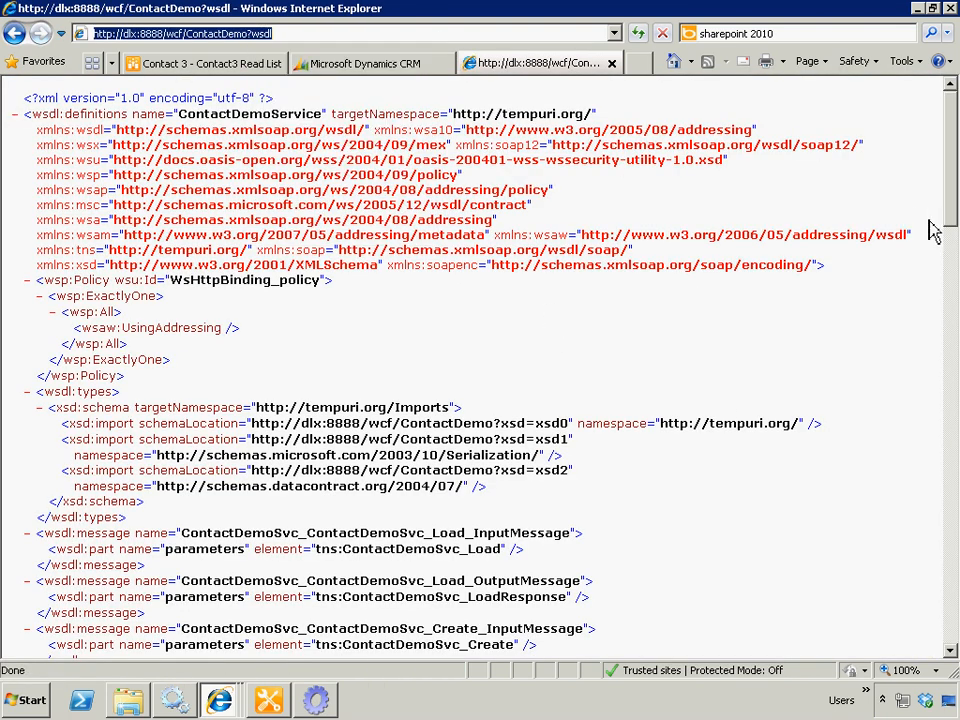
left_click_drag(952, 157, 945, 118)
Step: Switch to SharePoint Designer and create a new external content type named ContactDemo
left_click(275, 705)
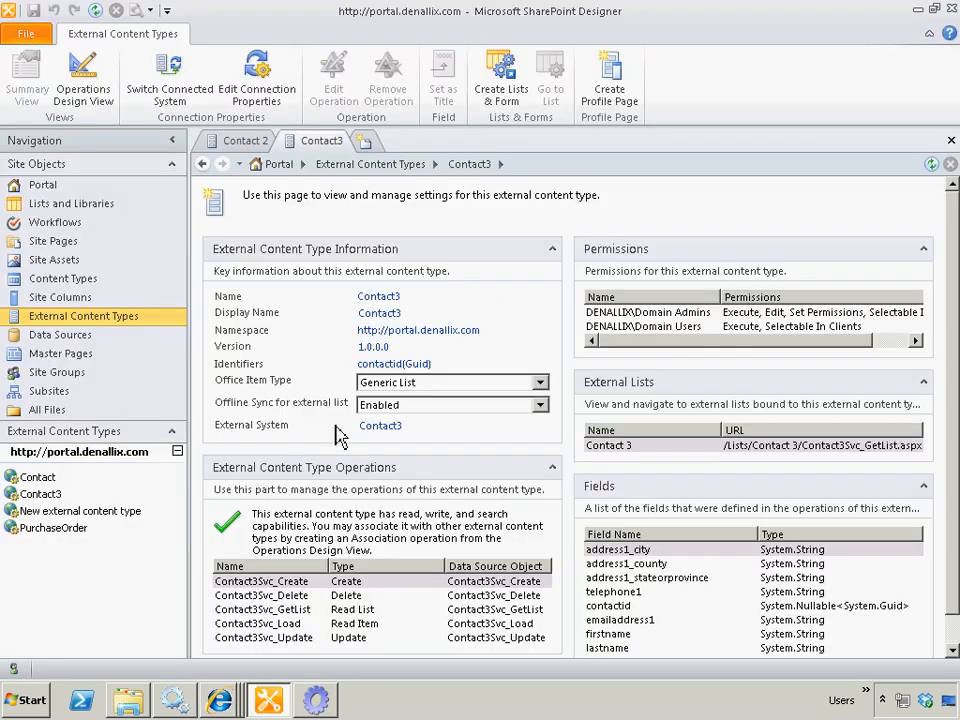
left_click(90, 317)
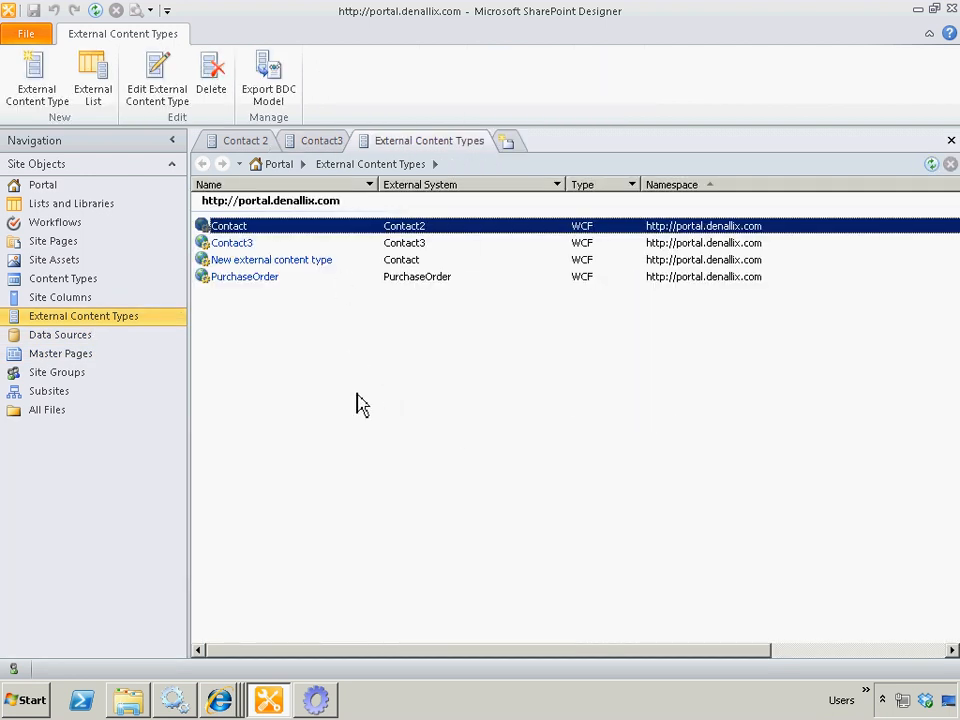
left_click(35, 86)
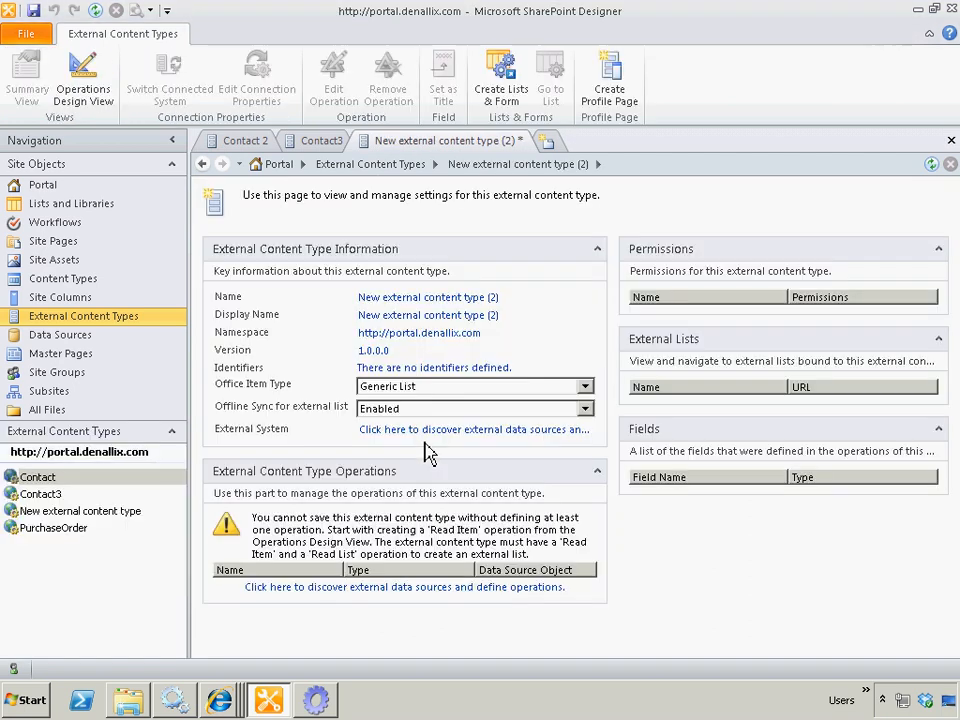
left_click(480, 297)
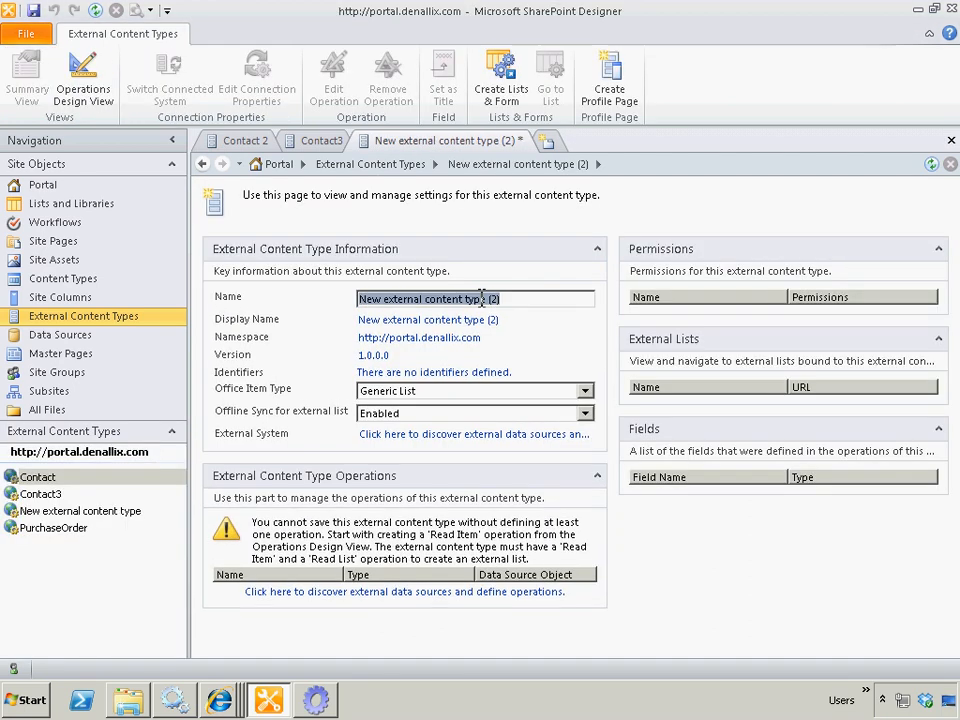
type("ContactDem")
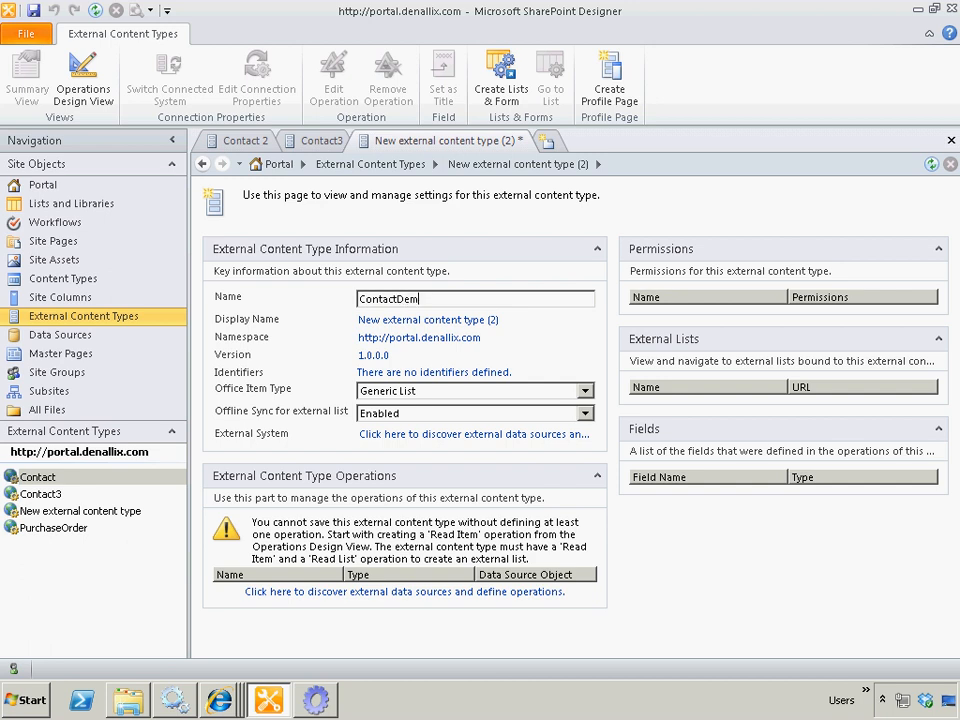
type("o")
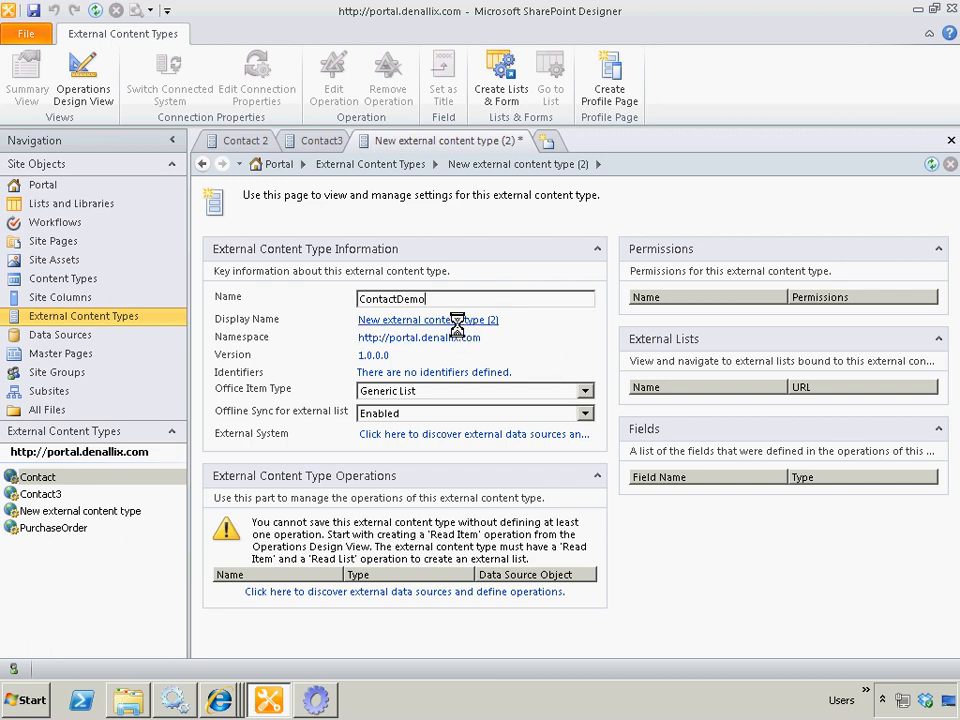
key("Return")
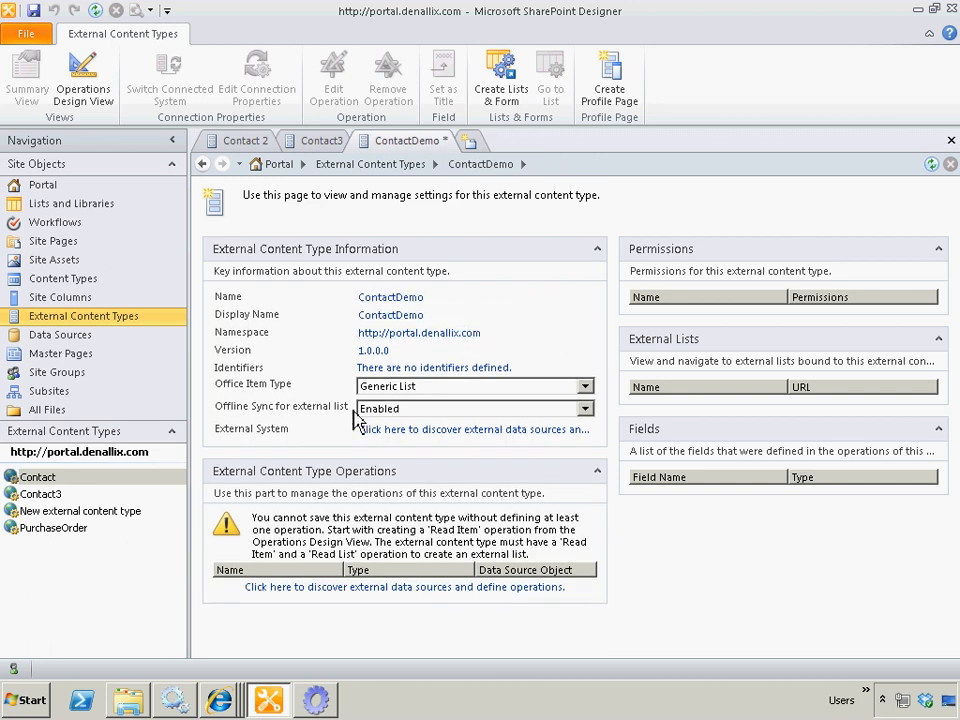
Step: Open the operation designer for ContactDemo and start adding an external data source connection of type WCF Service
left_click(420, 590)
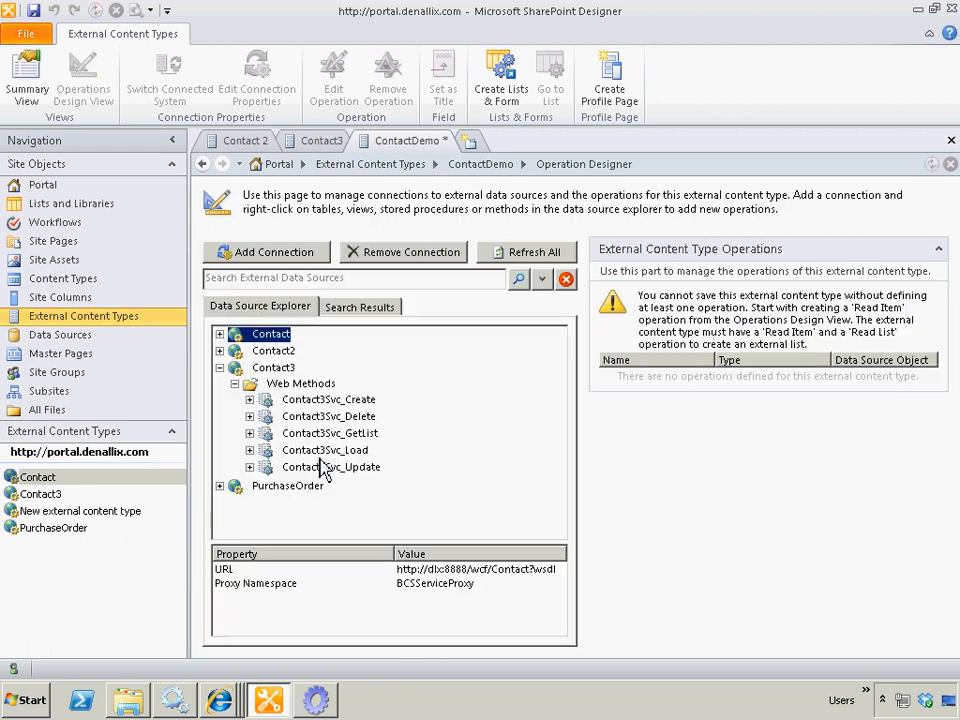
left_click(234, 367)
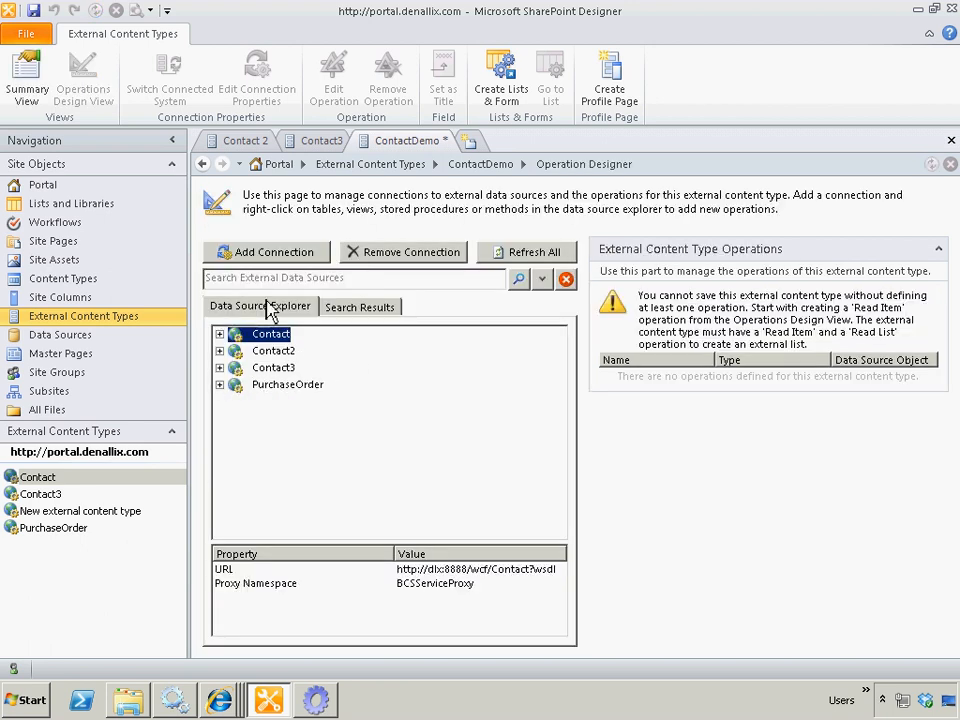
left_click(277, 259)
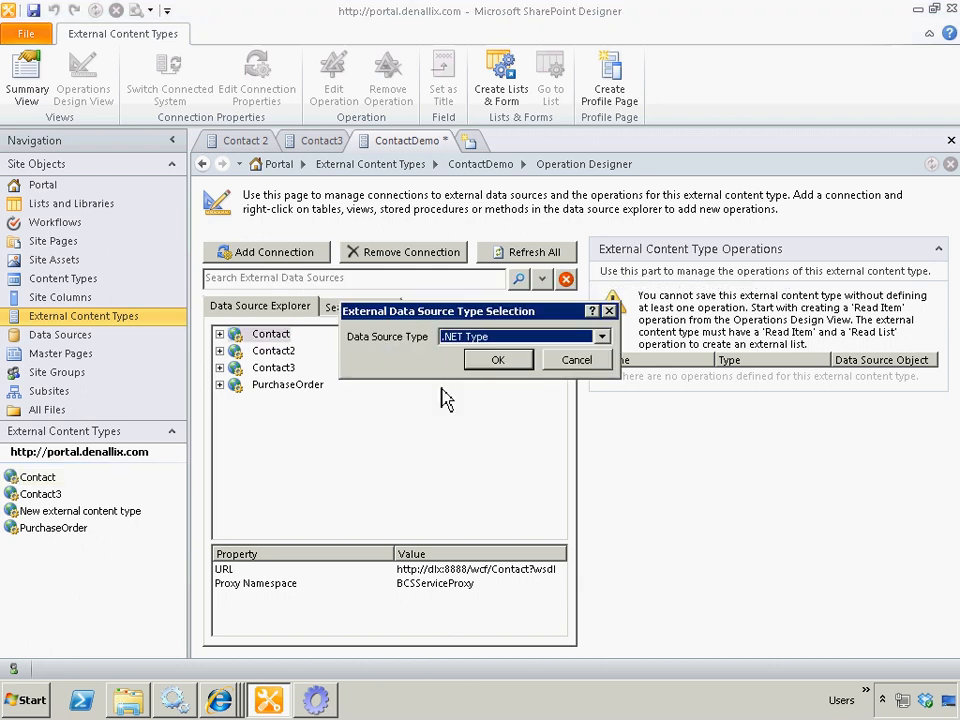
left_click(548, 338)
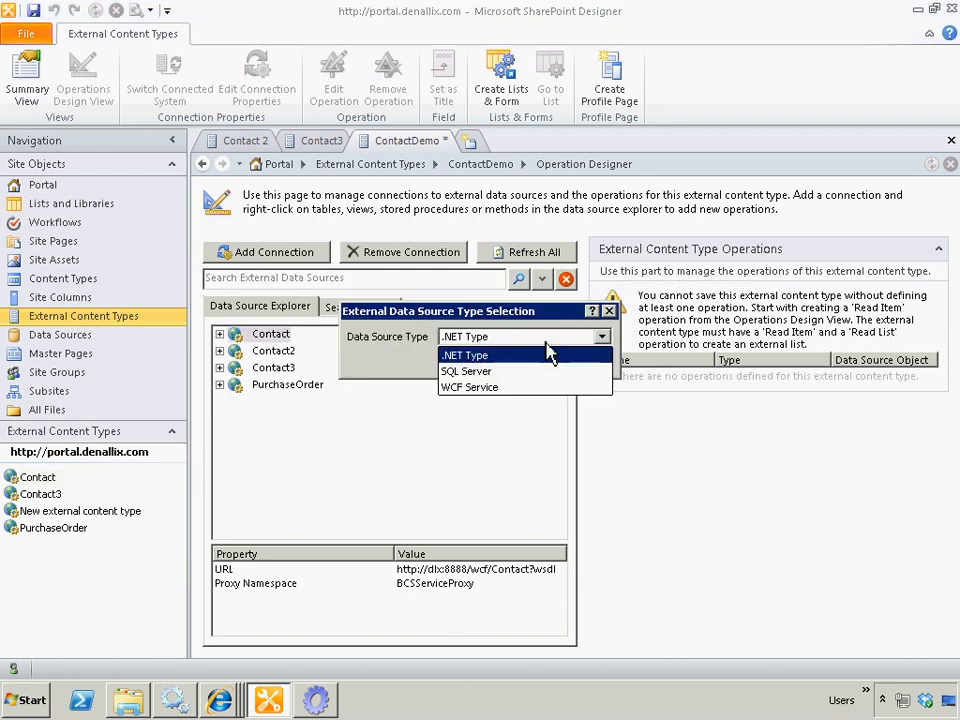
left_click(469, 392)
left_click(500, 362)
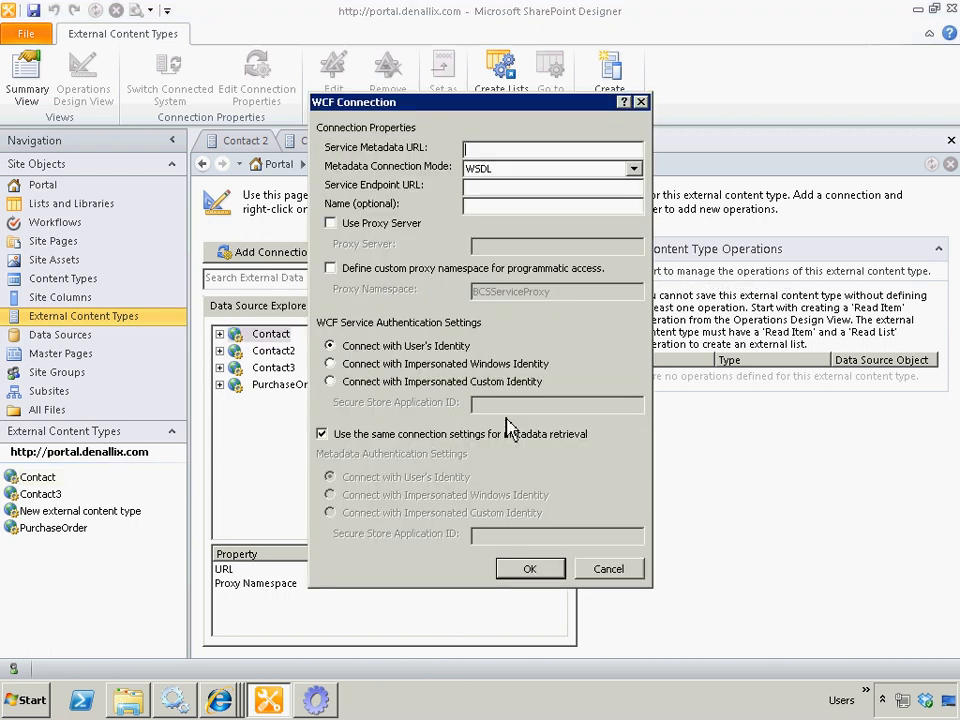
right_click(520, 155)
left_click(558, 209)
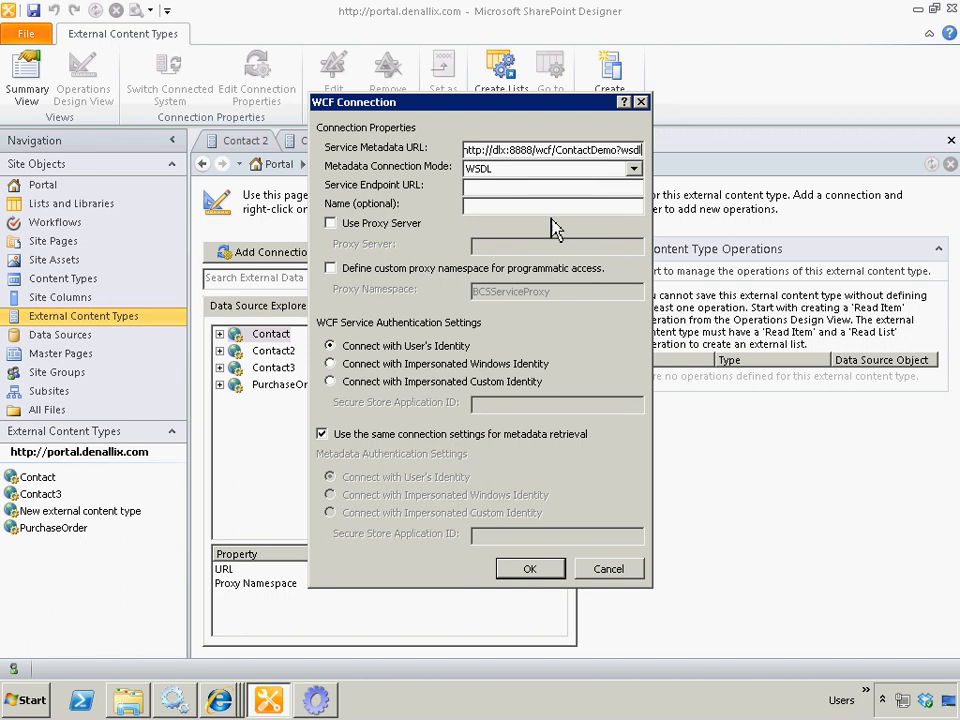
right_click(487, 190)
left_click(525, 246)
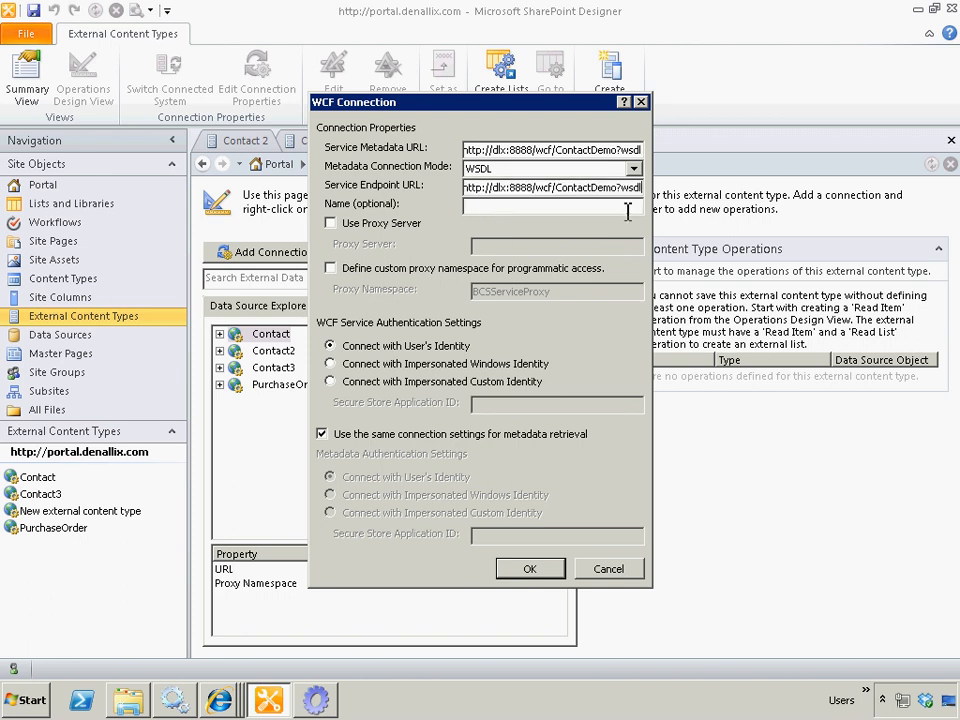
key("BackSpace")
key("BackSpace")
key("BackSpace")
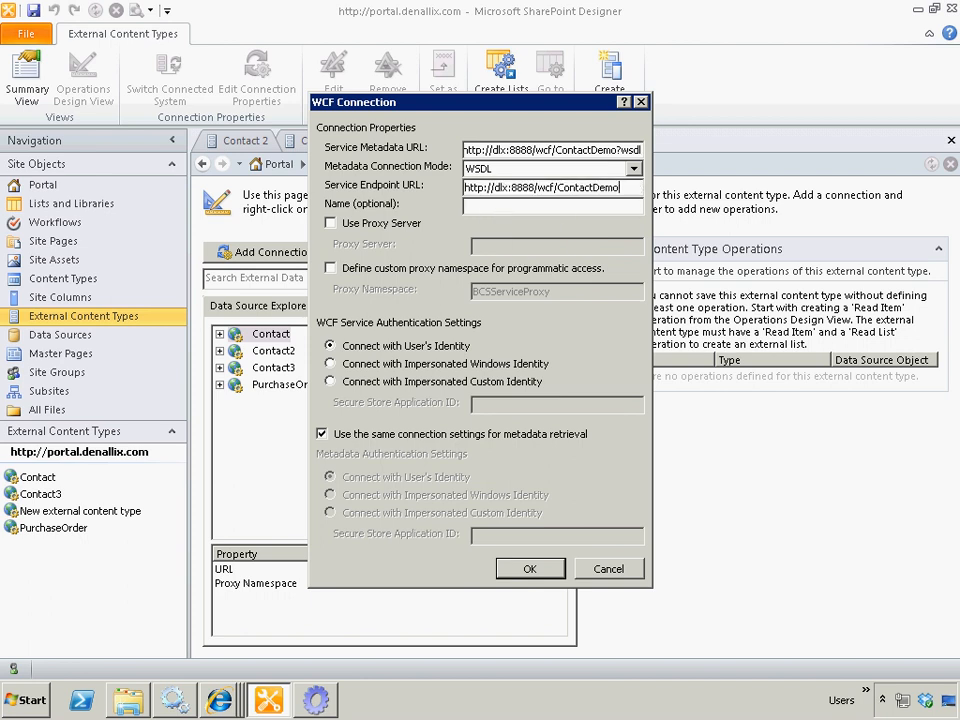
left_click(537, 209)
left_click(524, 570)
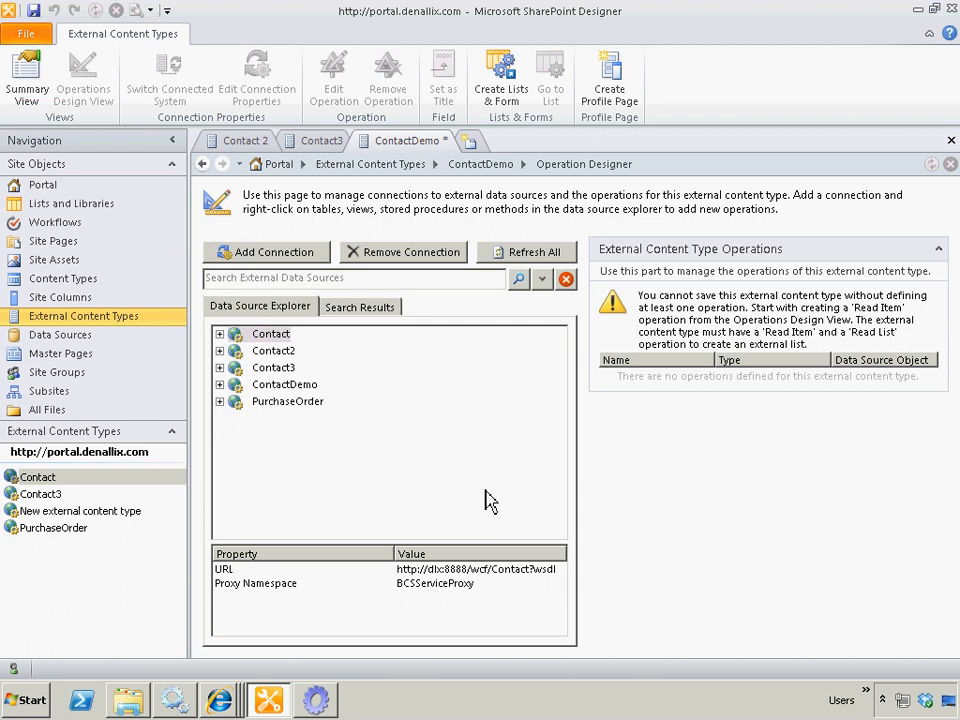
Step: Start a new Create operation from the ContactDemoSvc_Create web method and map the contactid input parameter to the identifier
left_click(220, 385)
left_click(234, 400)
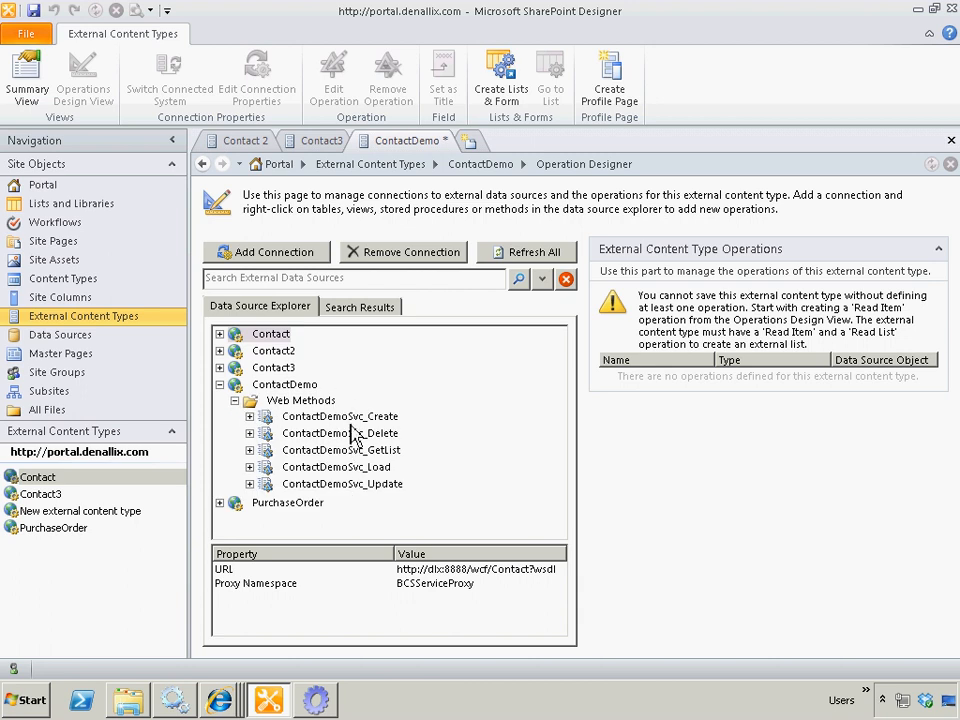
right_click(348, 419)
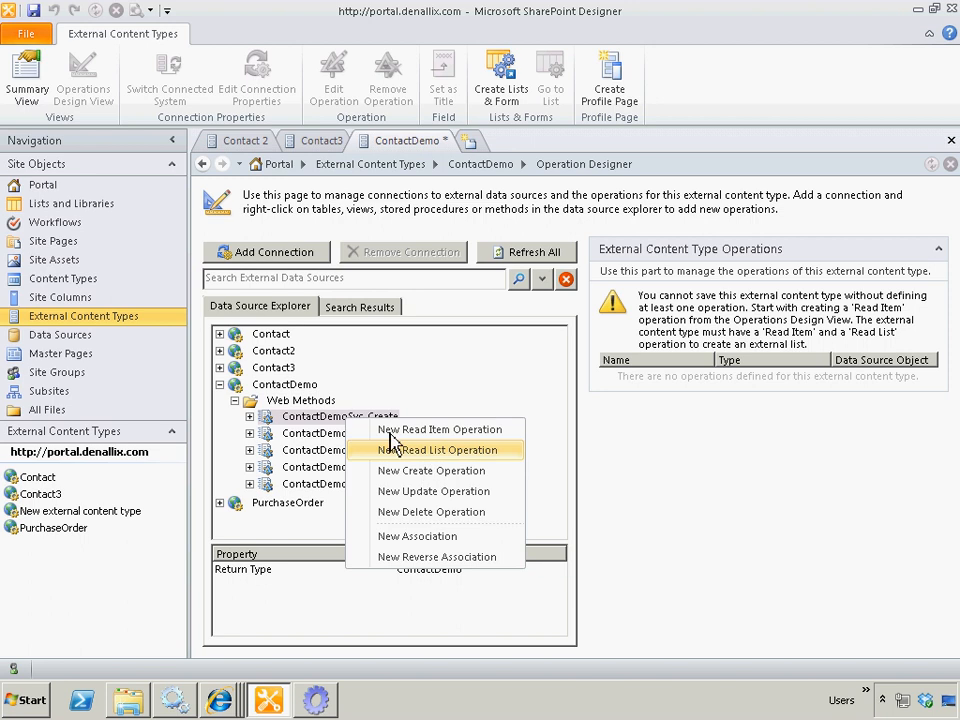
left_click(456, 472)
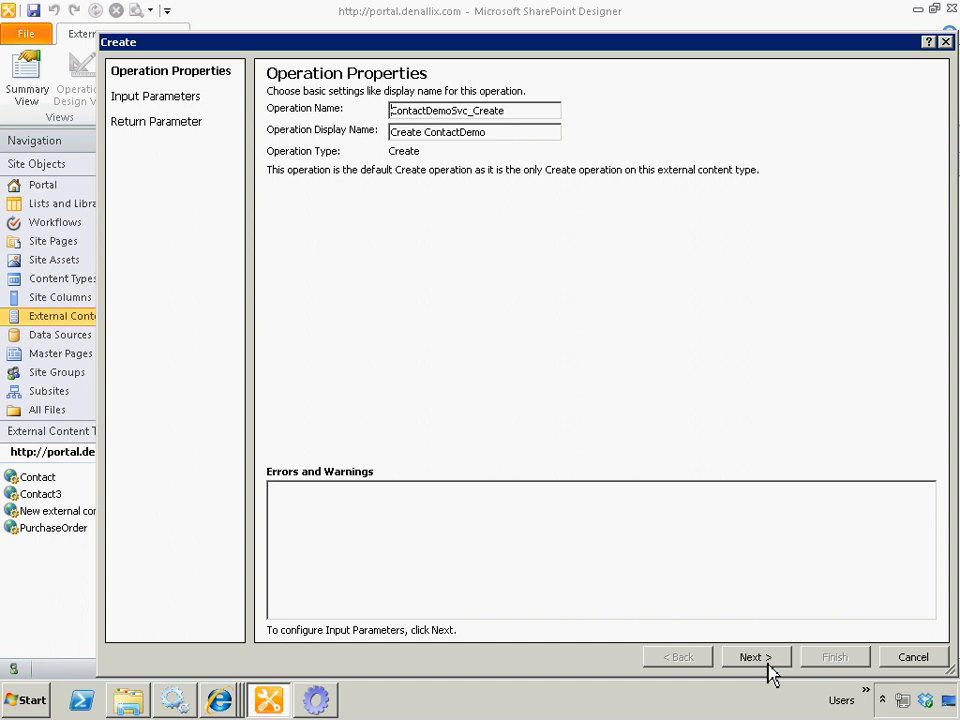
left_click(755, 657)
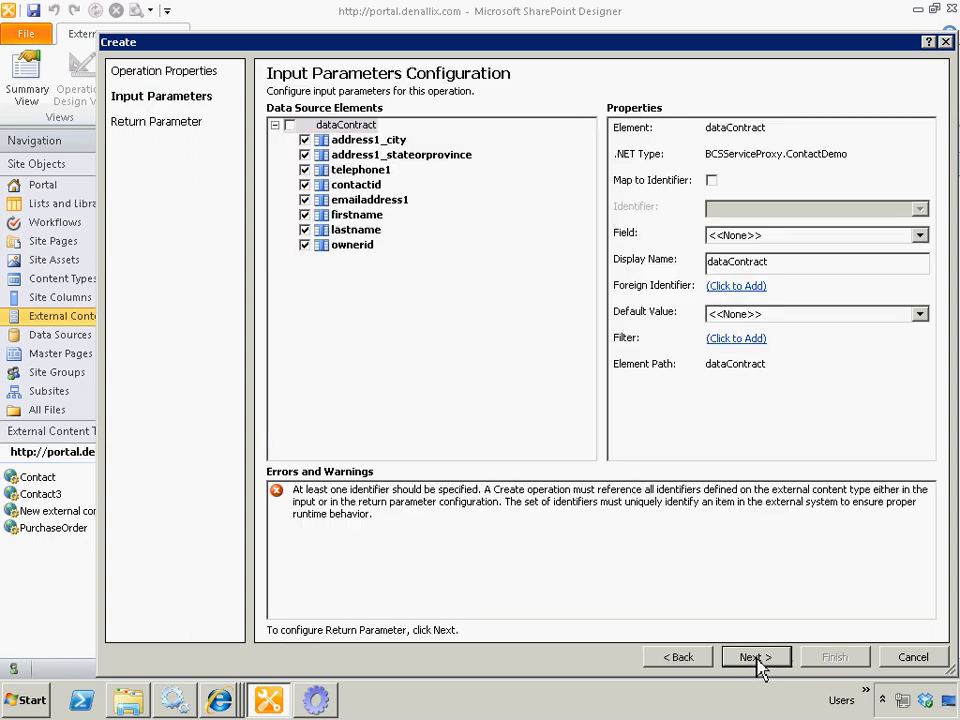
left_click(369, 190)
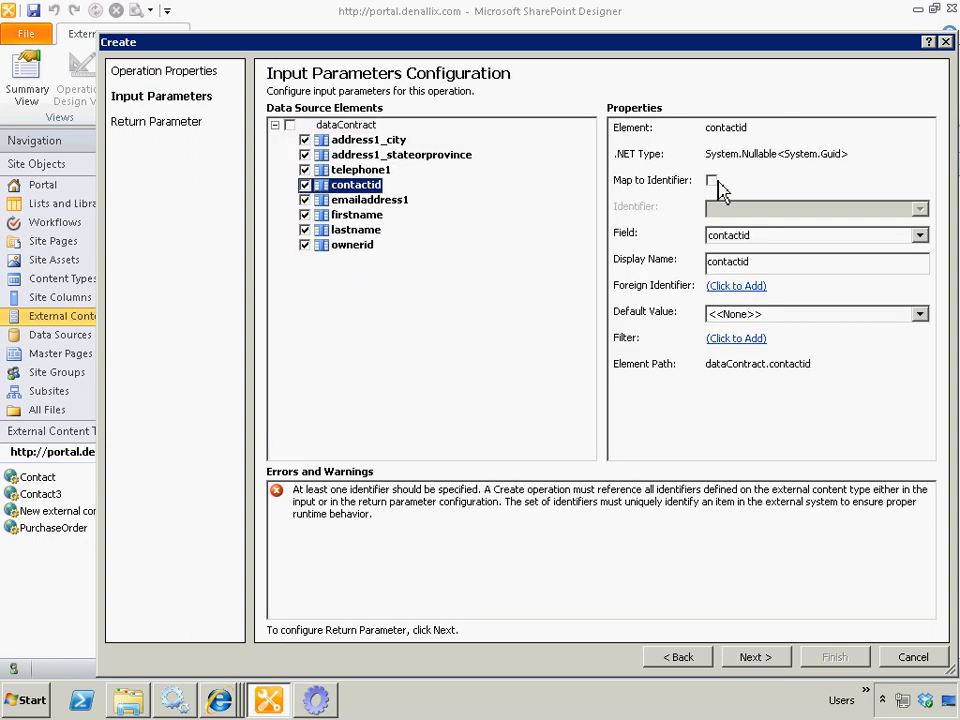
left_click(711, 180)
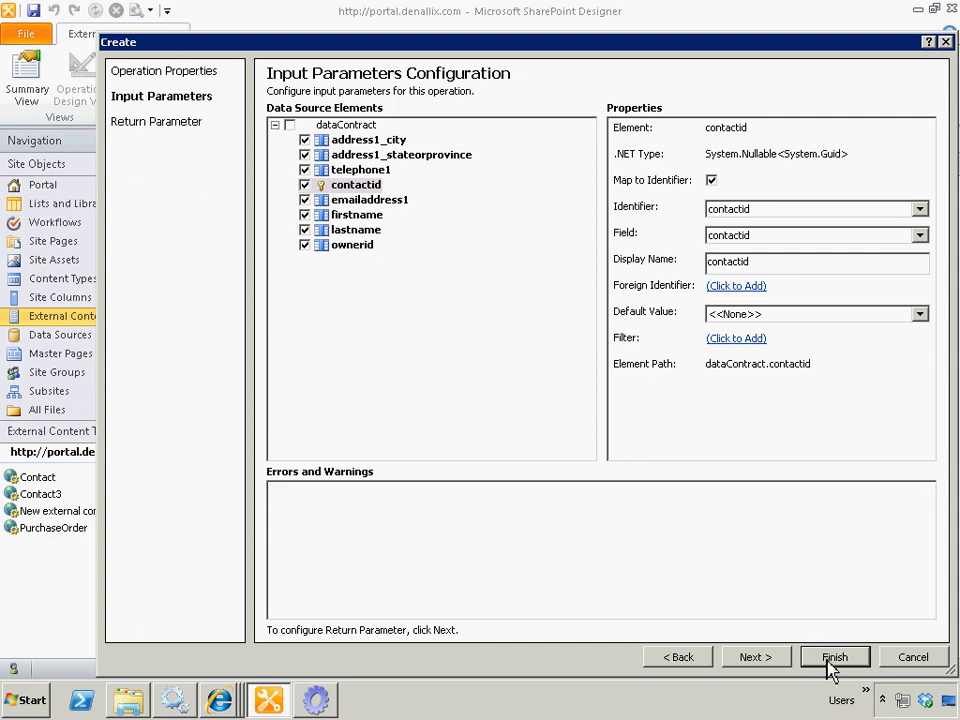
Step: Map contactid to the identifier in the return parameters of the Create operation and finish the operation
left_click(762, 664)
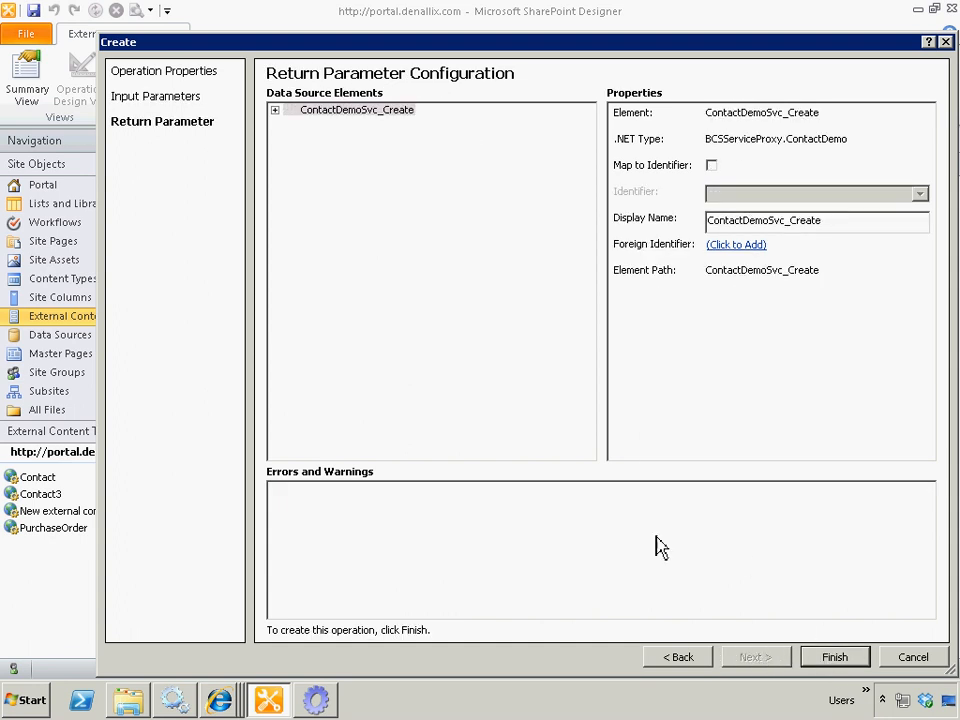
left_click(274, 110)
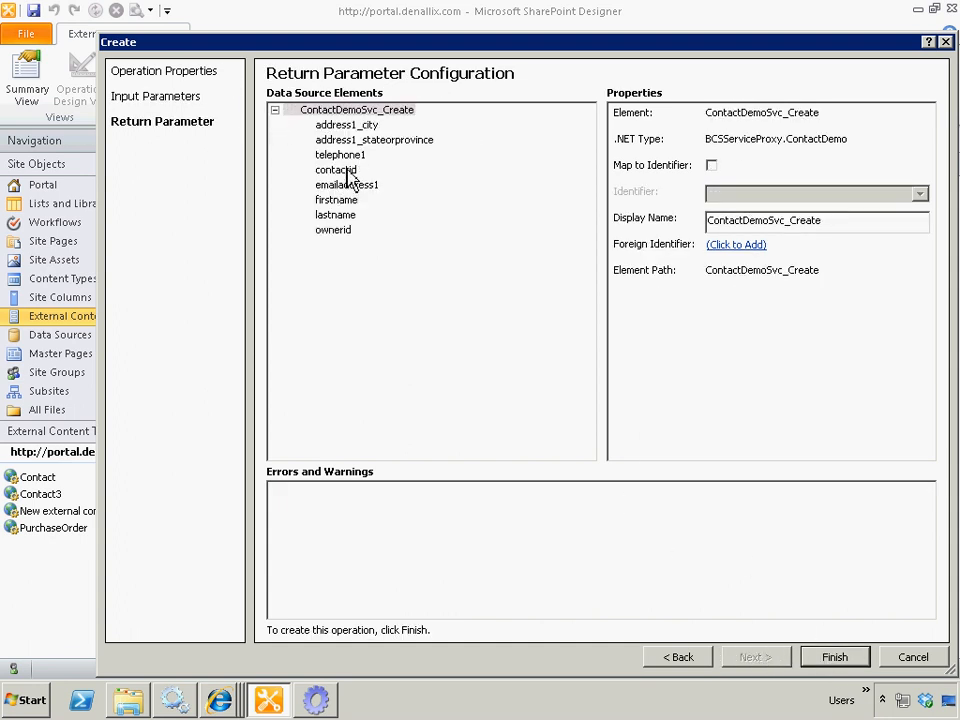
left_click(348, 178)
left_click(711, 166)
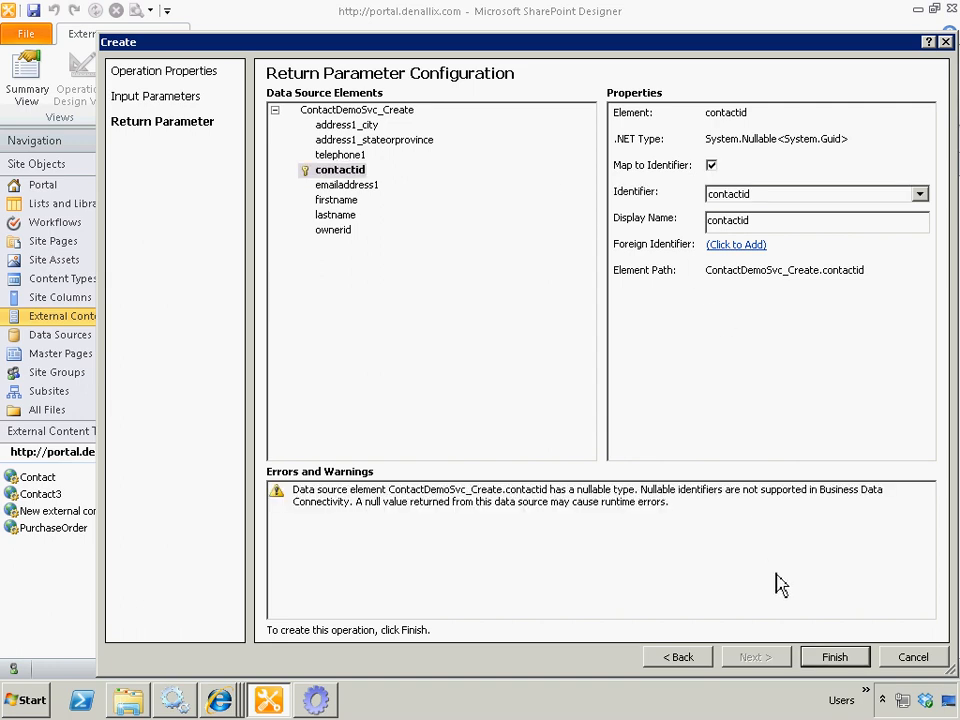
left_click(836, 660)
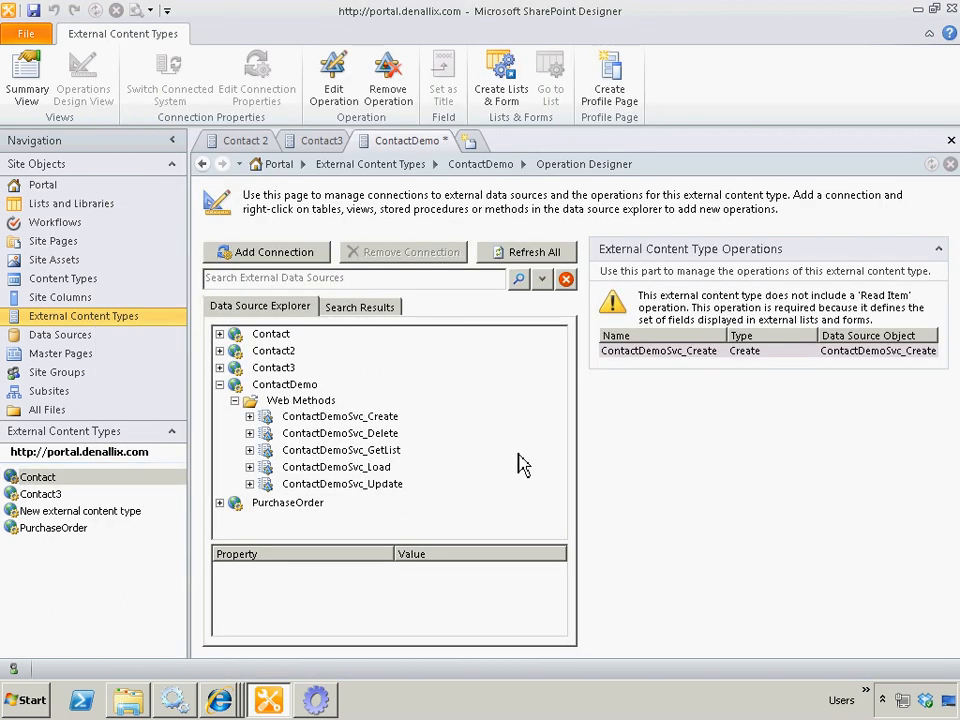
Step: Add a Delete operation from the ContactDemoSvc_Delete web method with the contactid input parameter mapped to the identifier
right_click(386, 435)
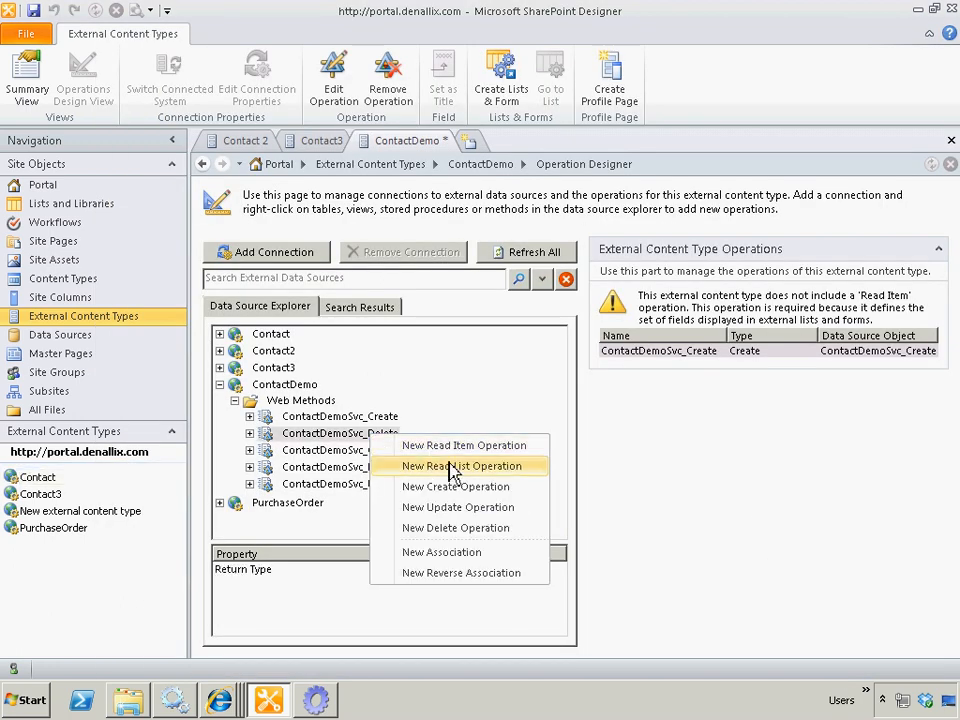
left_click(431, 530)
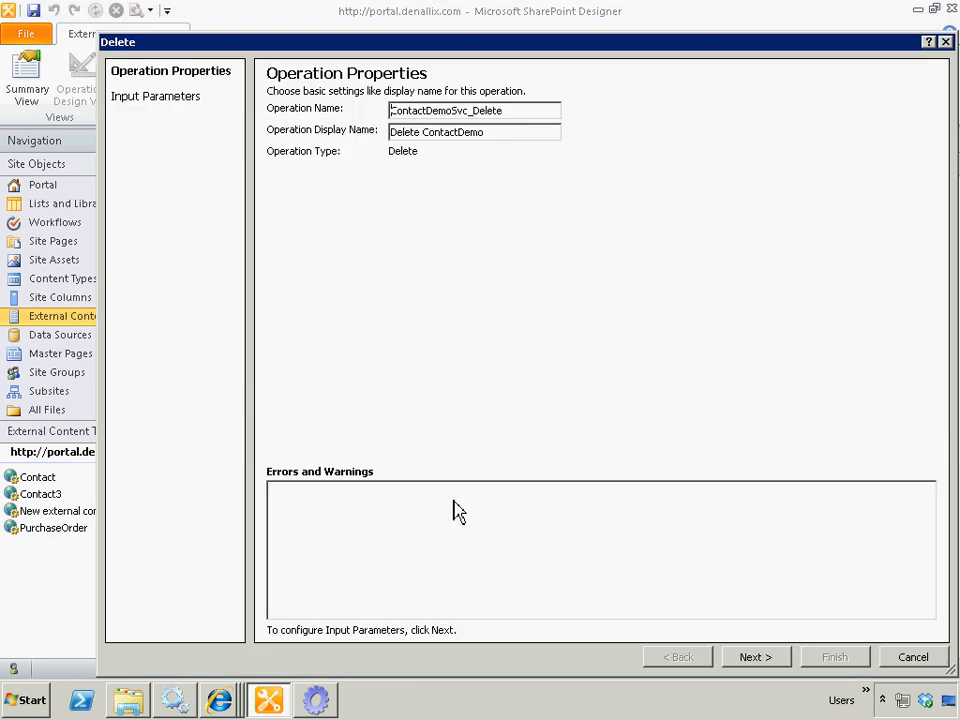
left_click(780, 662)
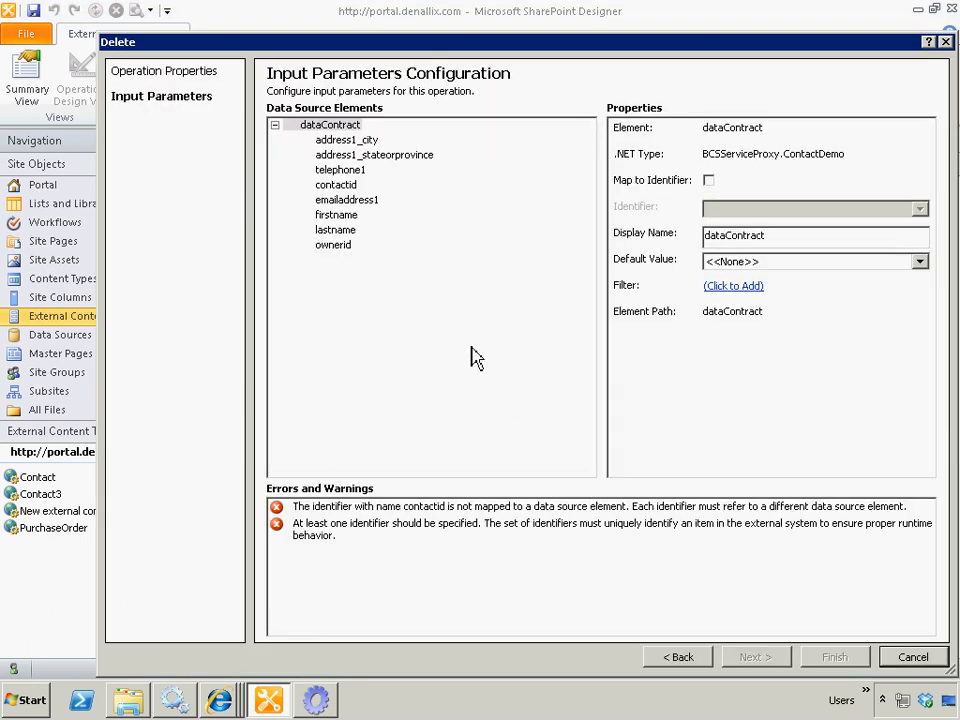
left_click(345, 188)
left_click(708, 180)
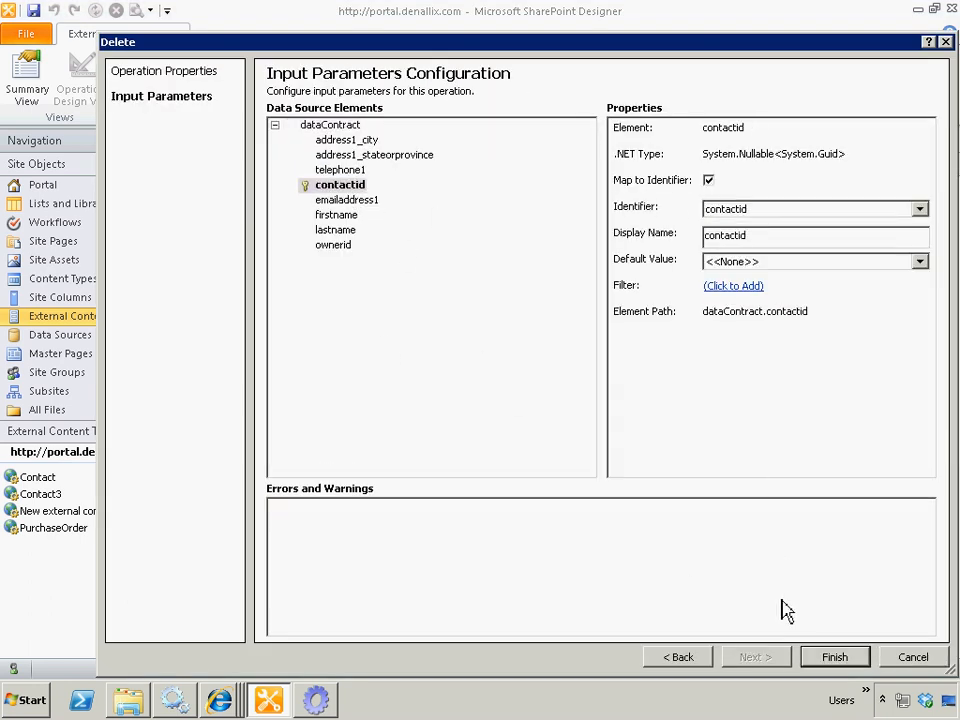
left_click(834, 657)
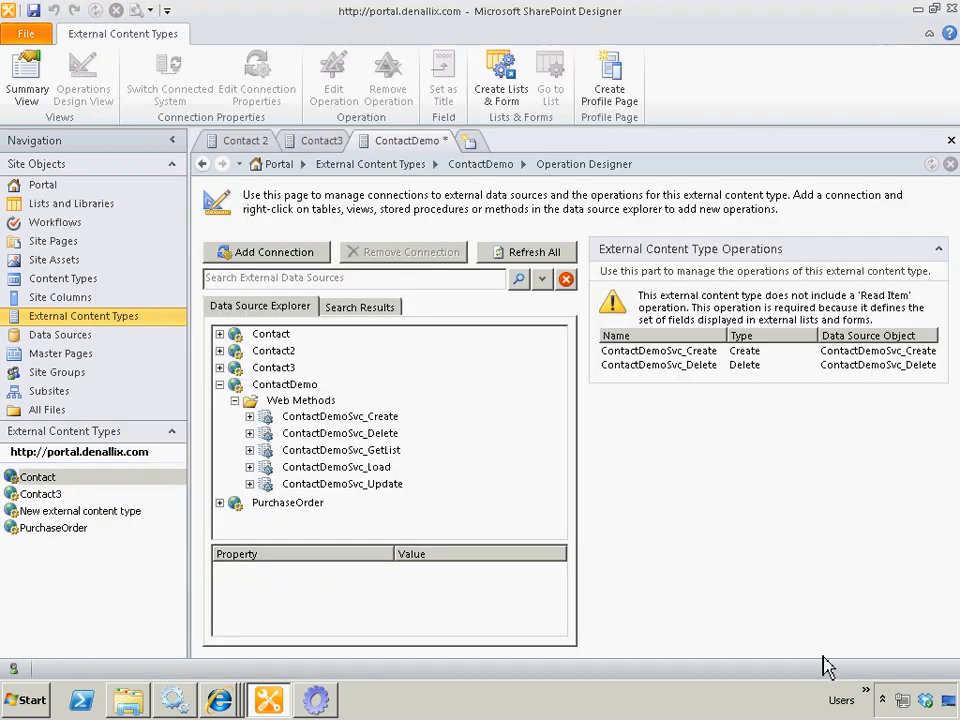
Step: Add a Read List operation from the ContactDemoSvc_GetList web method with contactid mapped to the identifier in the return parameters
right_click(388, 451)
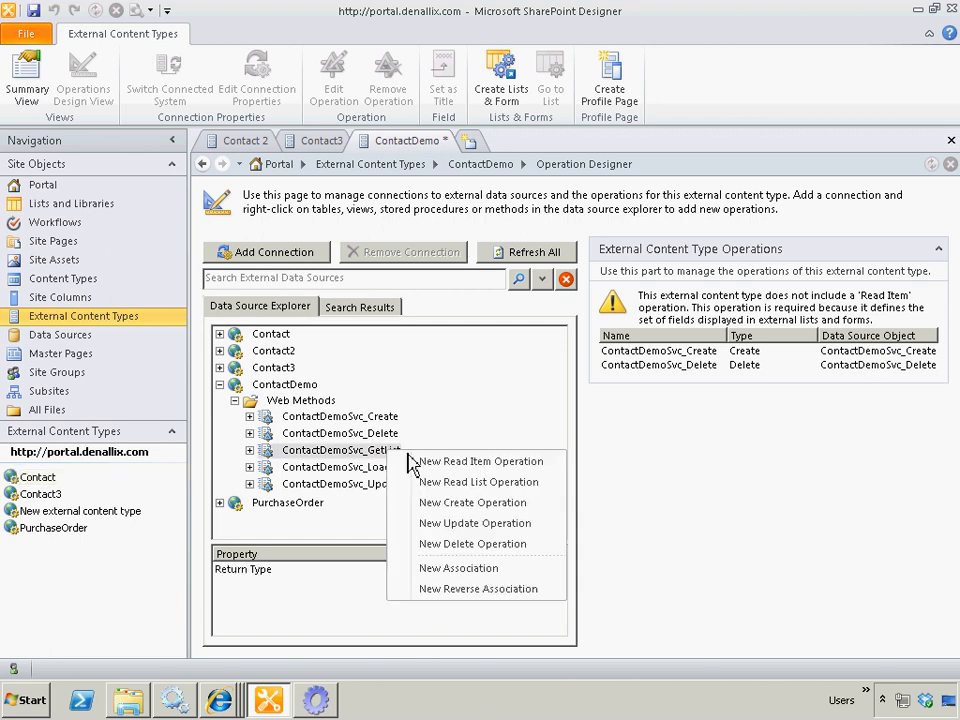
left_click(505, 484)
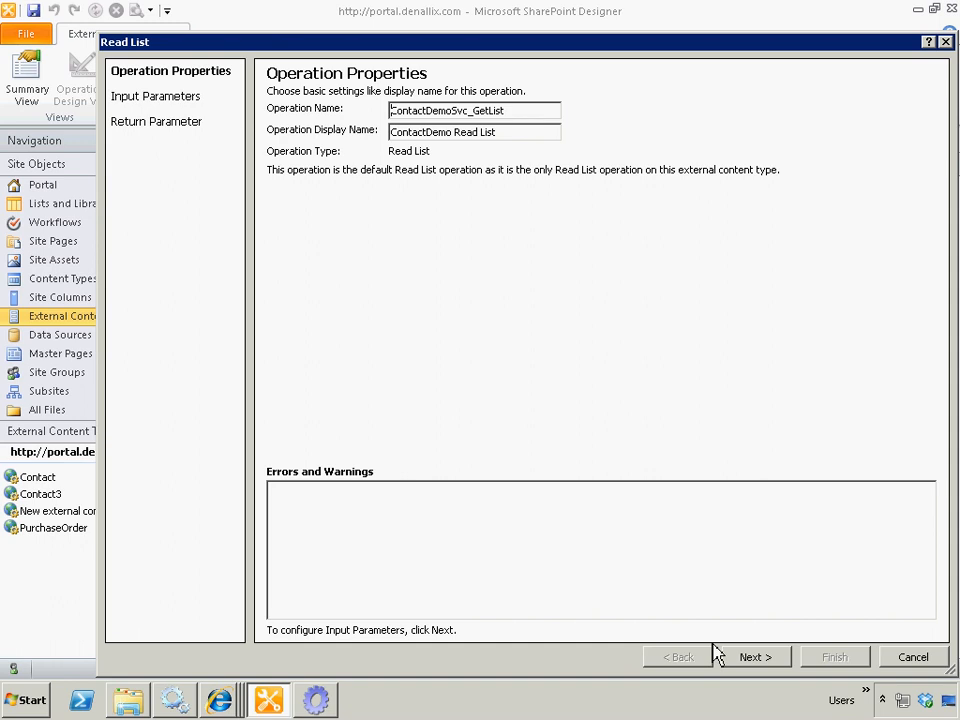
left_click(764, 658)
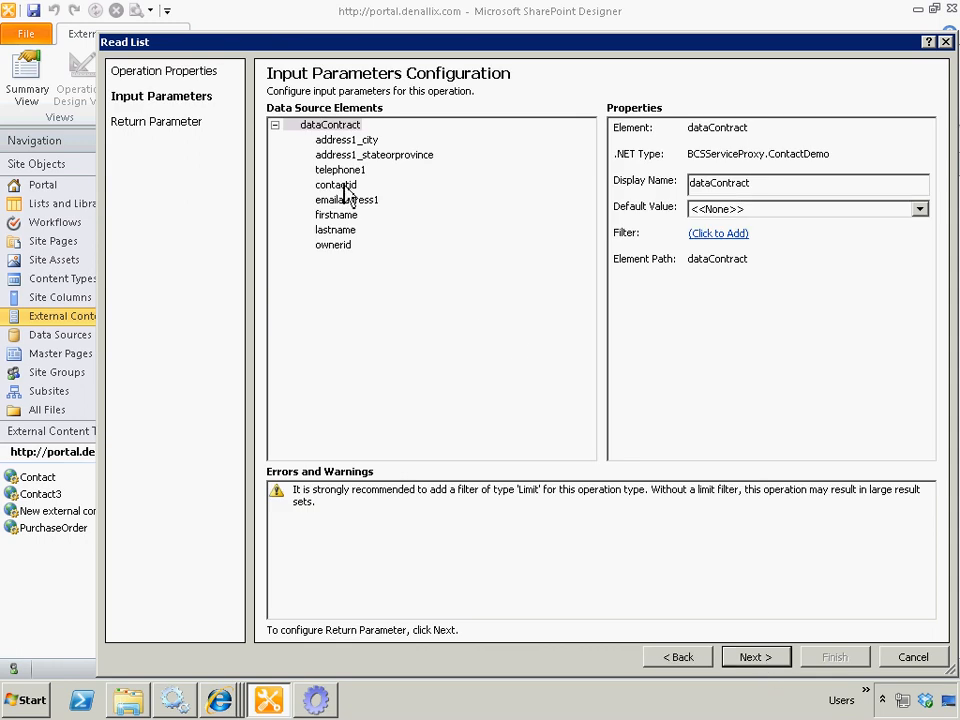
left_click(342, 186)
left_click(762, 658)
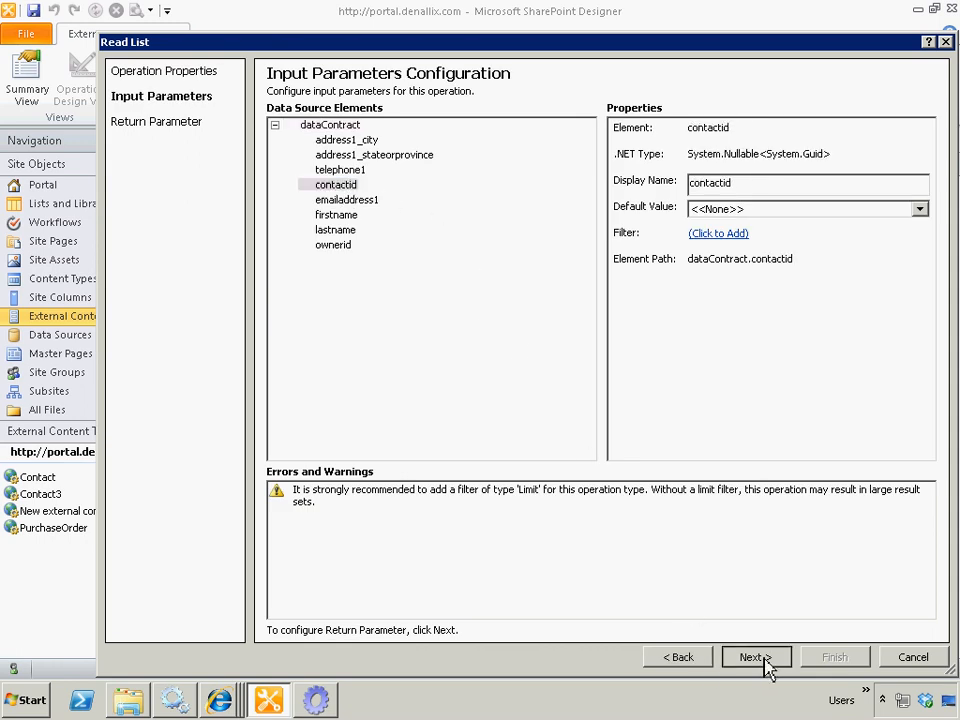
left_click(385, 185)
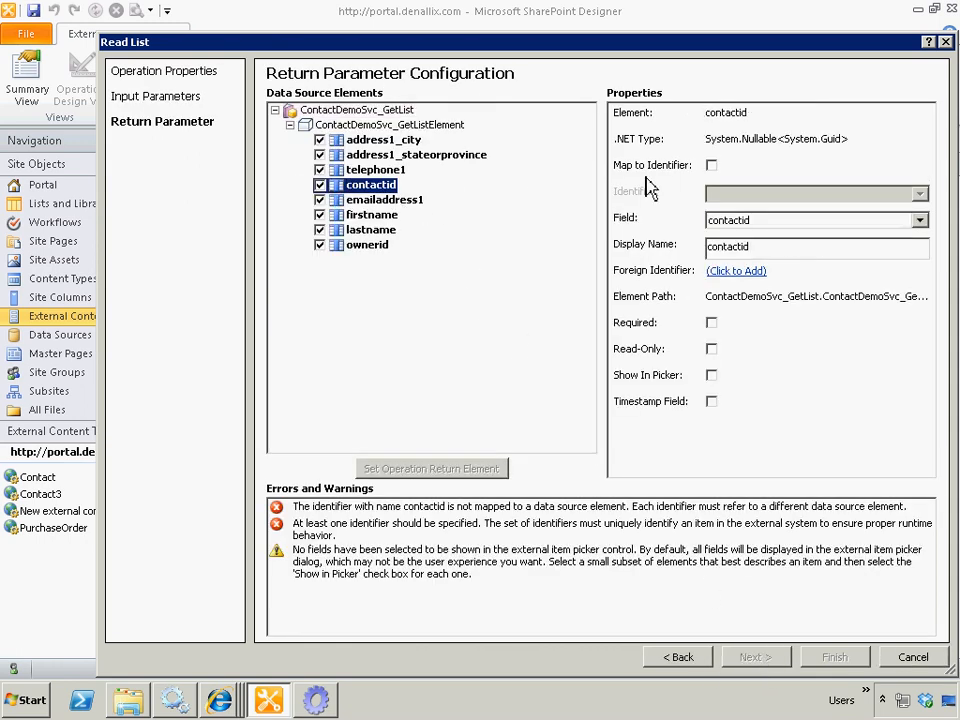
left_click(711, 166)
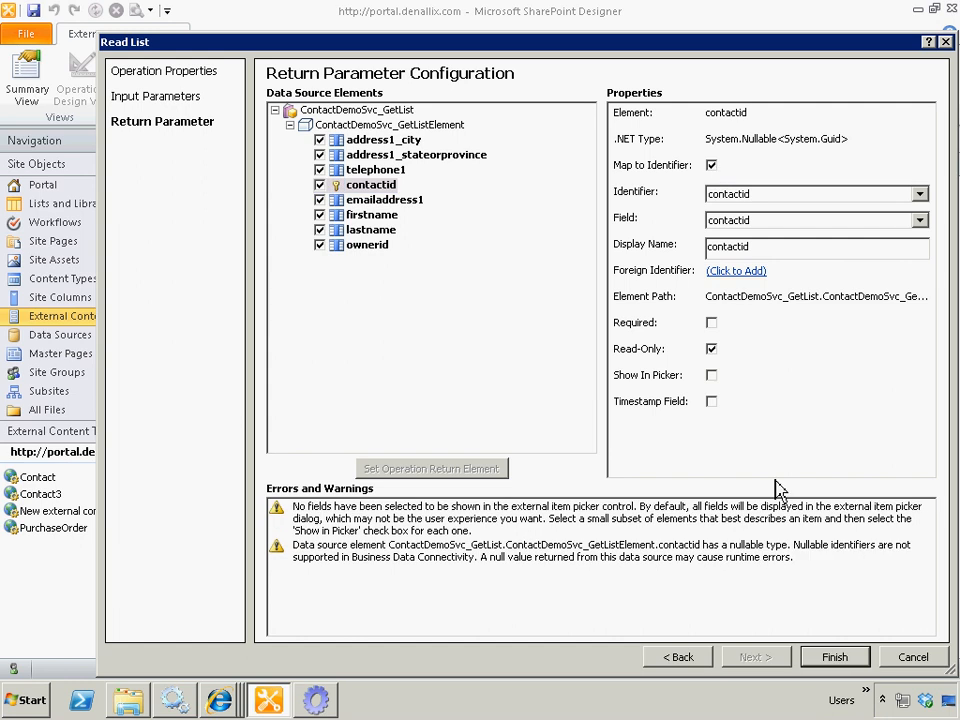
left_click(835, 657)
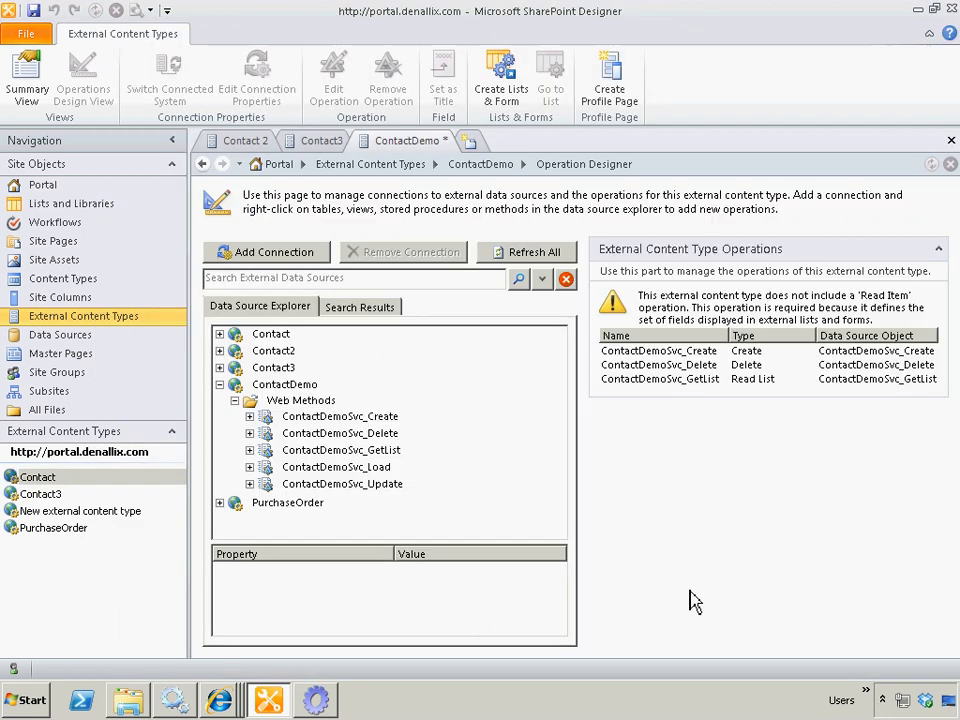
Step: Add a Read Item operation from the ContactDemoSvc_Load web method with contactid mapped to the identifier in both the input and return parameters
left_click(376, 470)
right_click(376, 470)
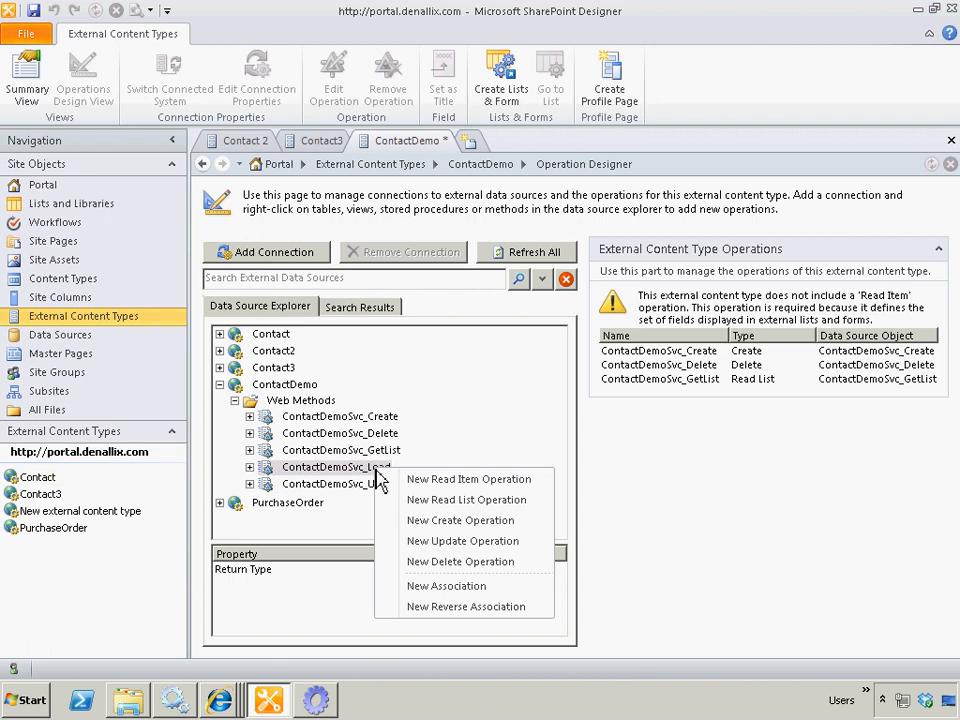
left_click(472, 480)
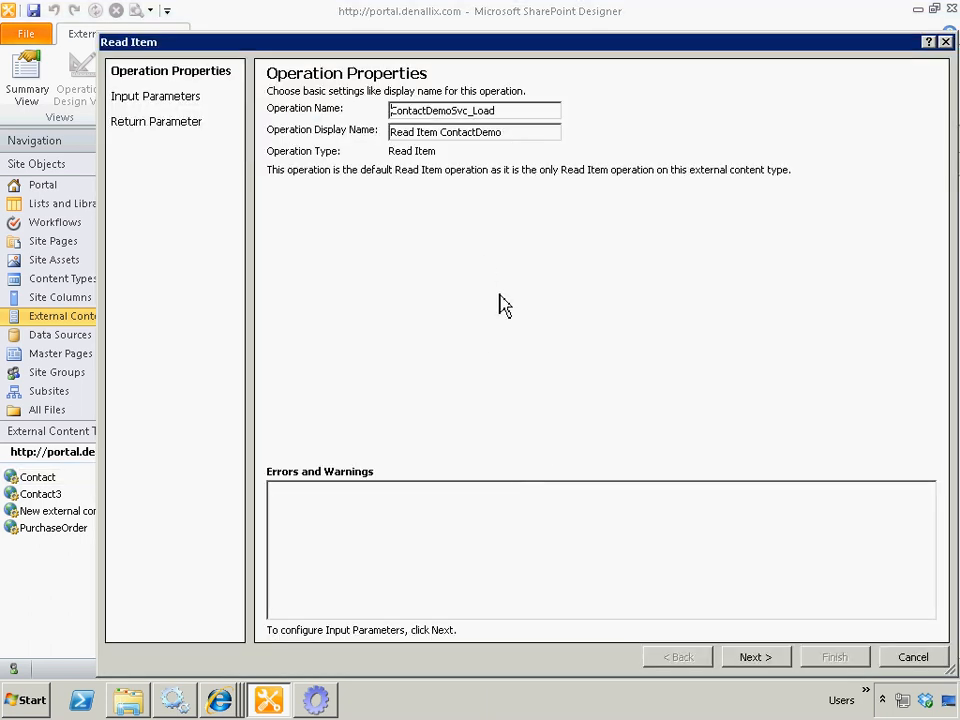
left_click(752, 658)
left_click(347, 187)
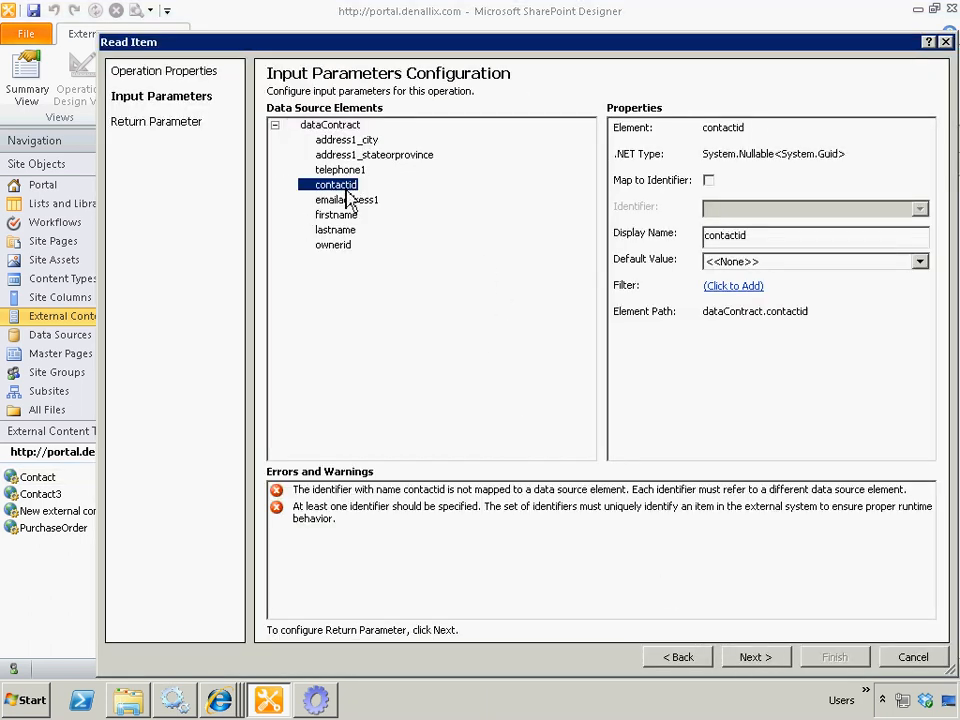
left_click(708, 181)
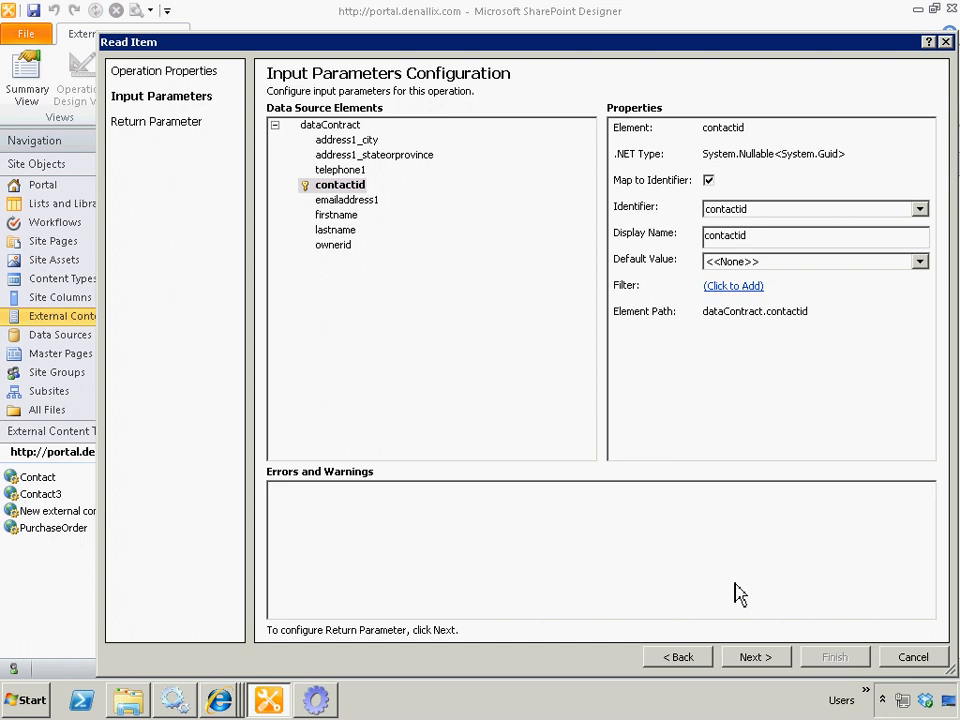
left_click(754, 657)
left_click(335, 170)
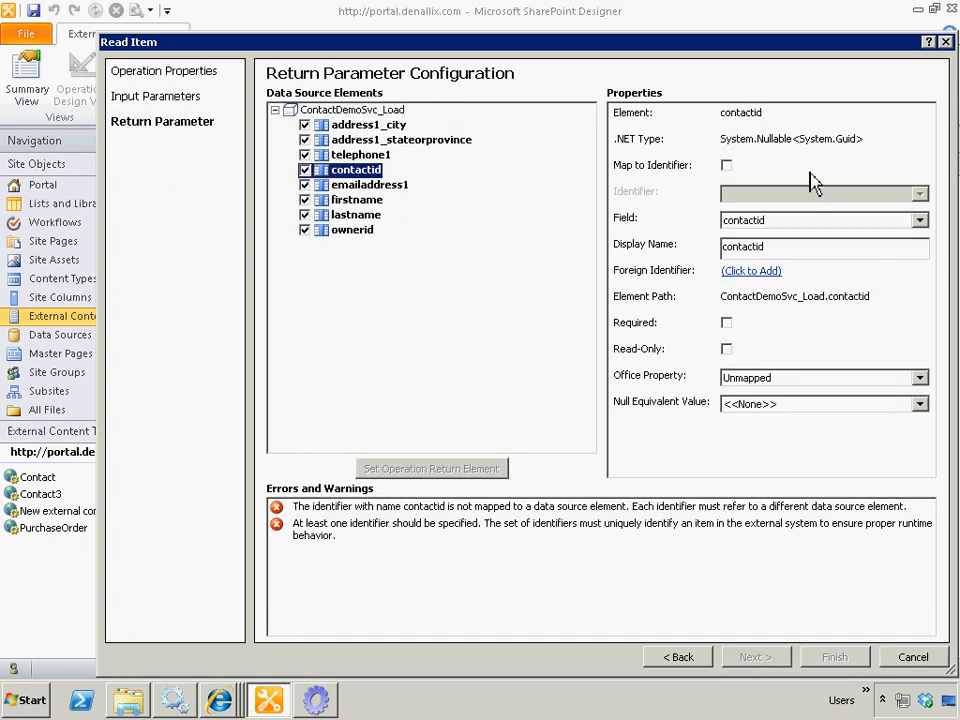
left_click(727, 167)
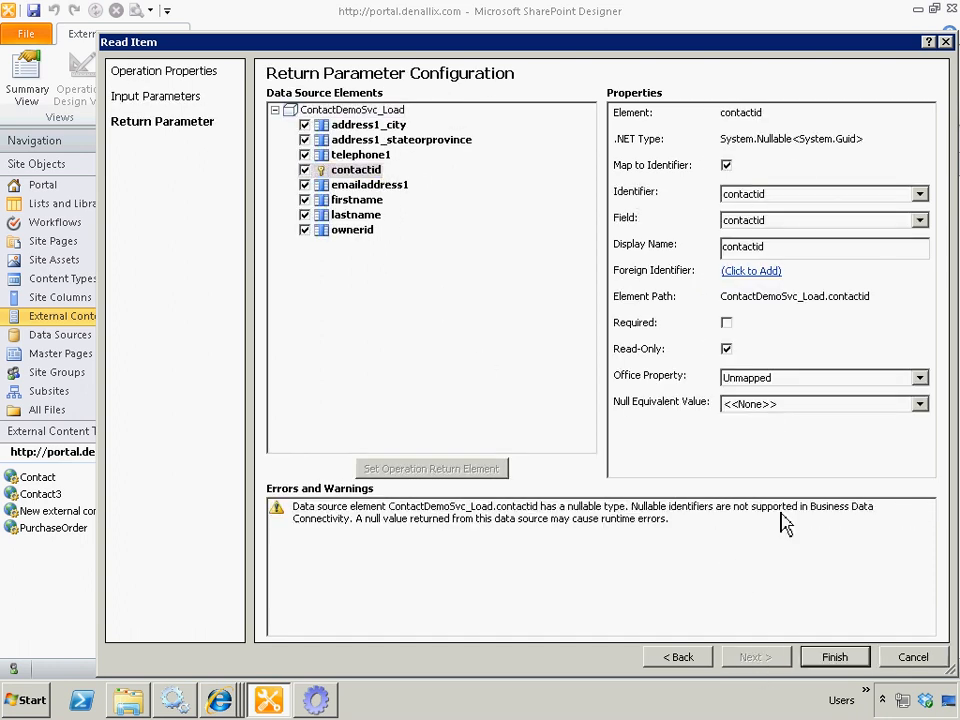
left_click(832, 657)
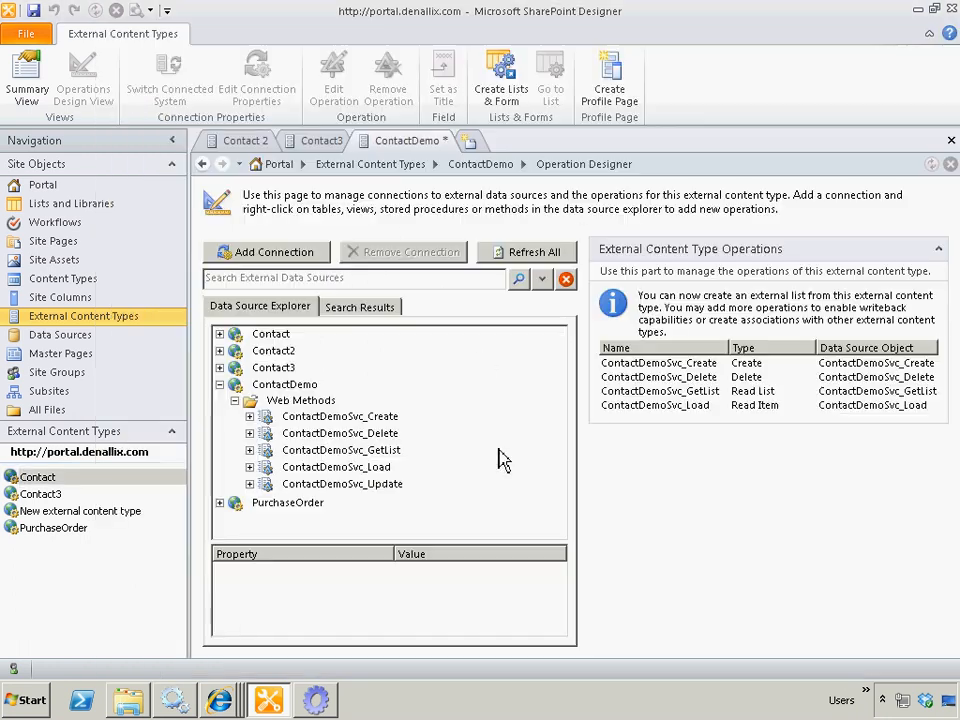
Step: Add an Update operation from the ContactDemoSvc_Update web method with the contactid input parameter mapped to the identifier
right_click(364, 488)
left_click(467, 556)
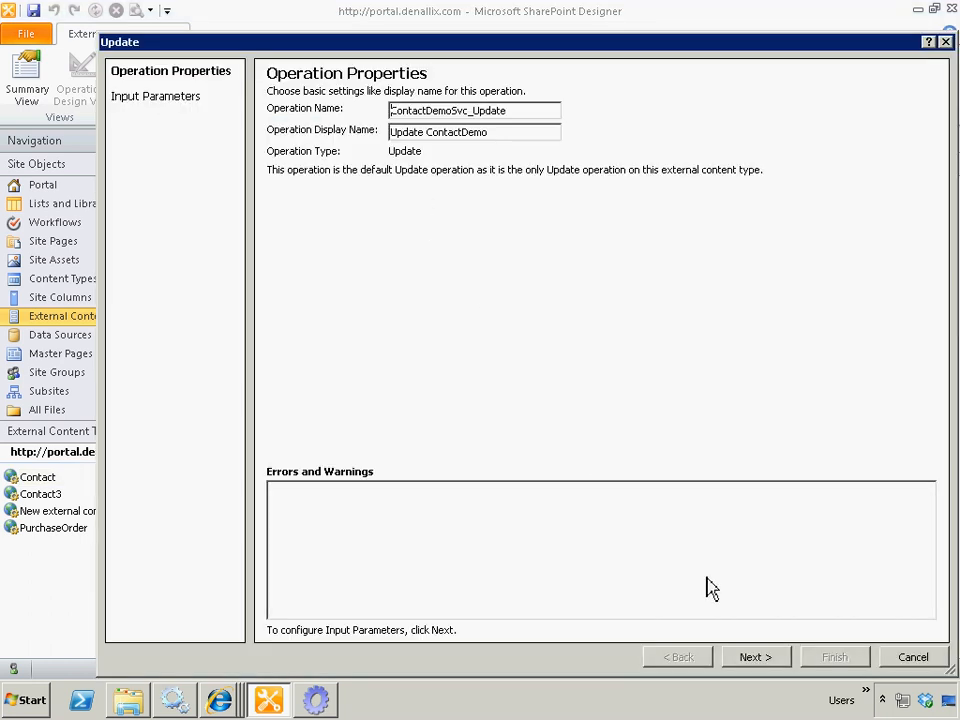
left_click(755, 657)
left_click(350, 185)
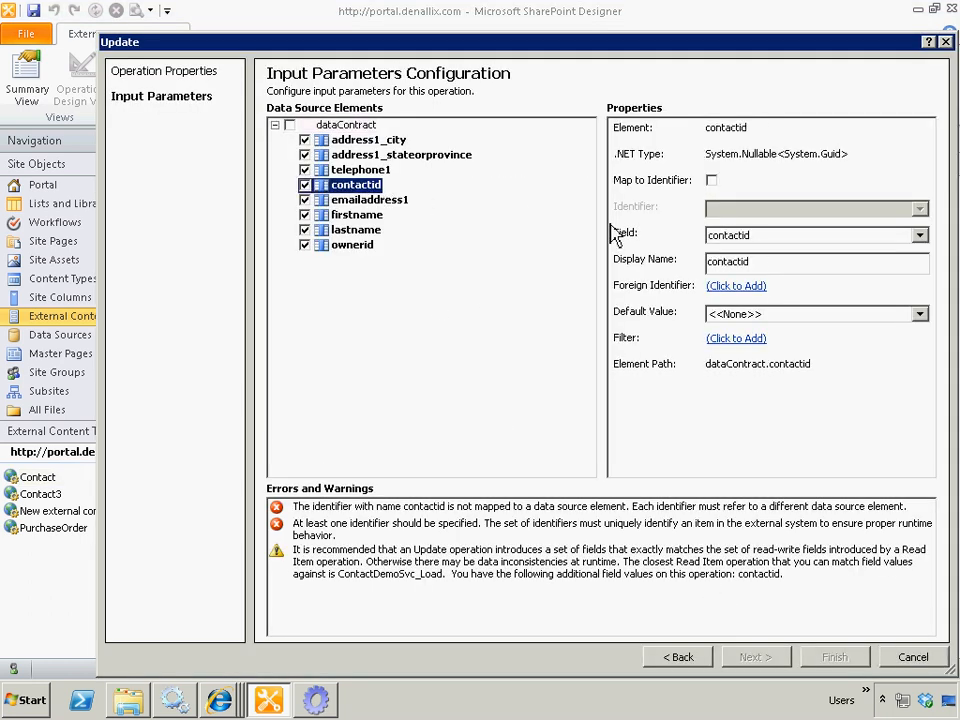
left_click(712, 181)
left_click(834, 657)
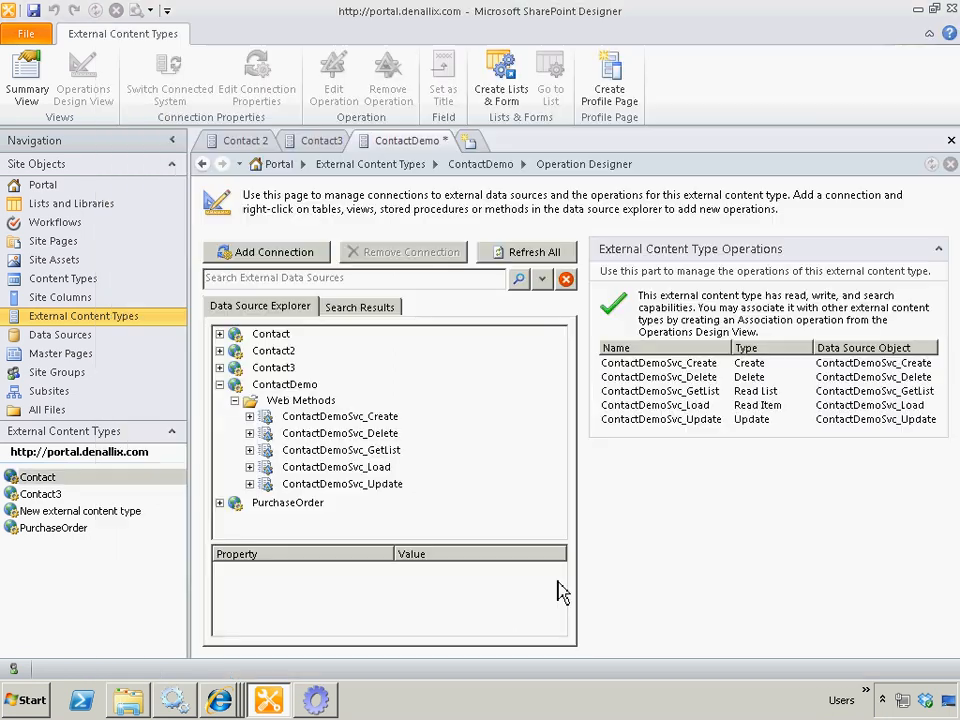
Step: Save the ContactDemo external content type and create a new external list from it named Demo Contact List
left_click(490, 168)
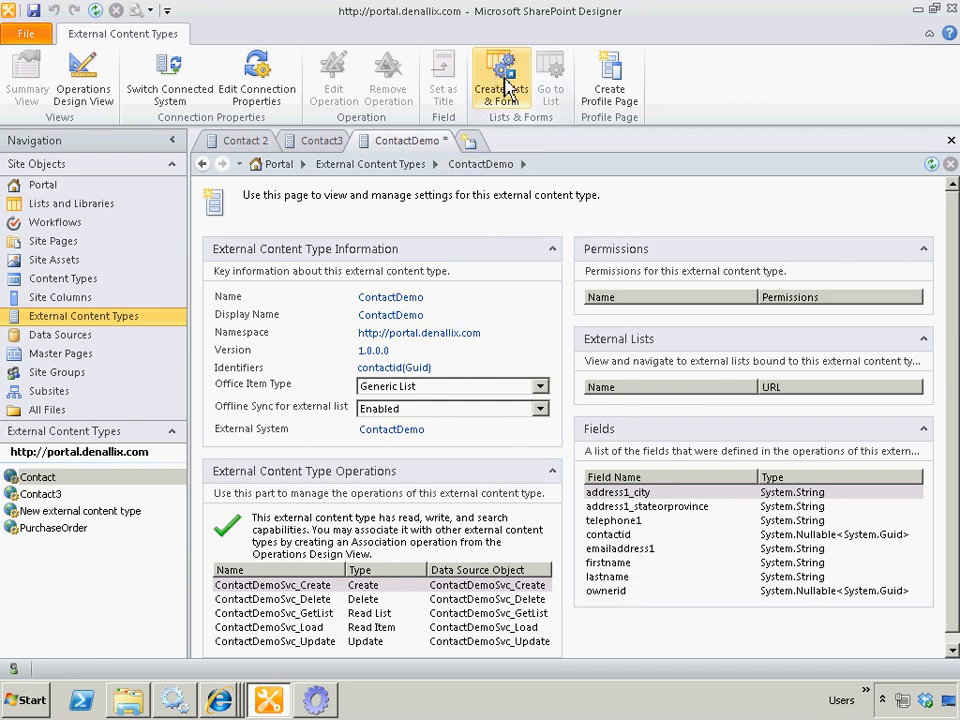
left_click(505, 88)
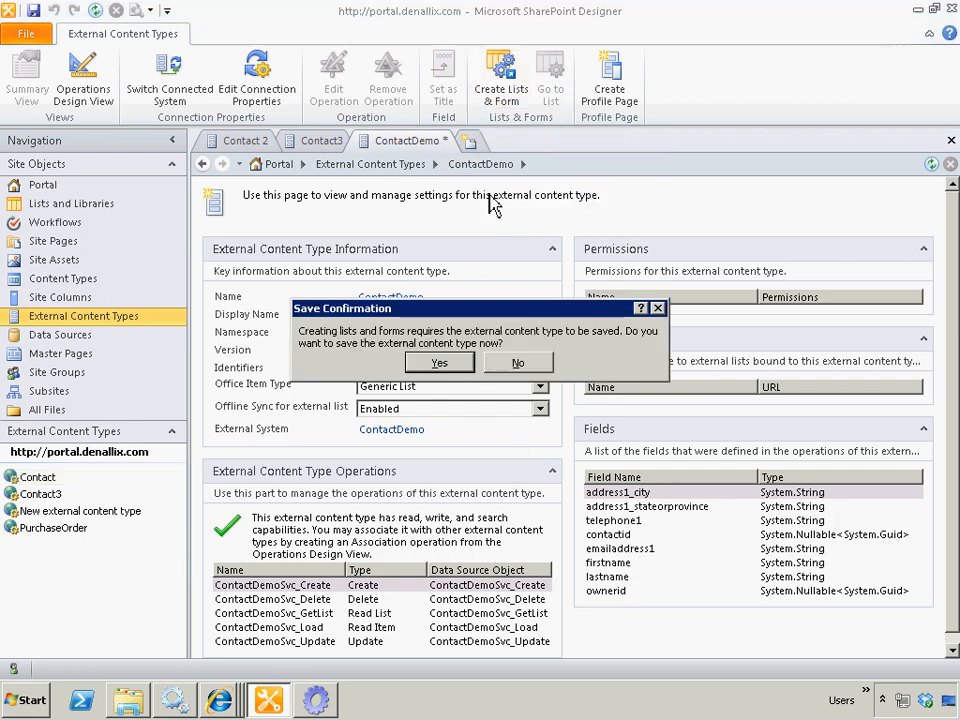
left_click(441, 363)
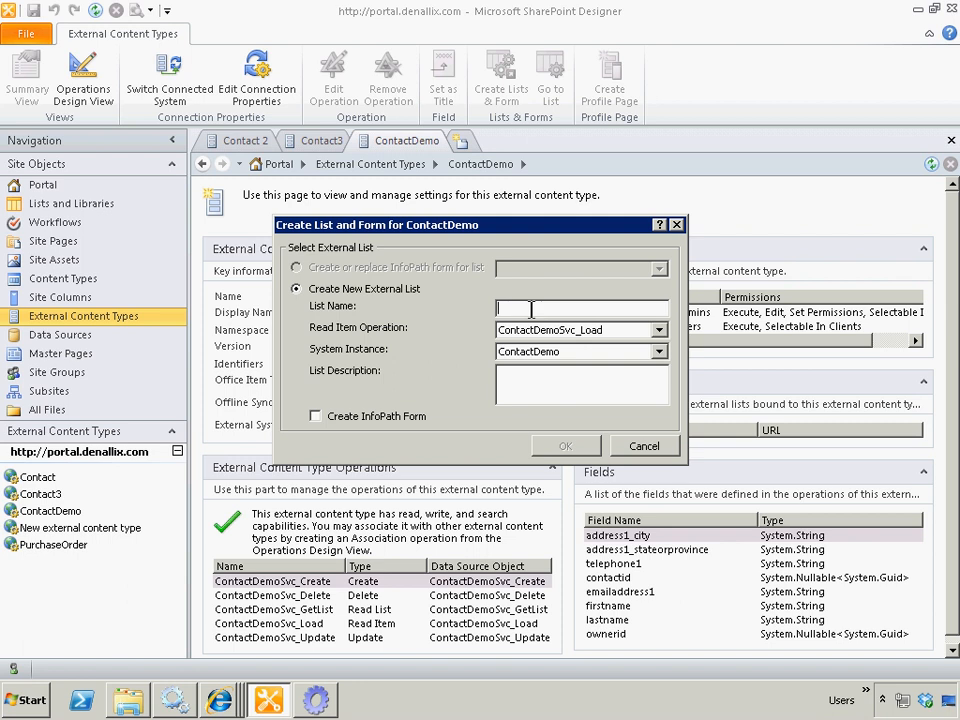
type("Contact List")
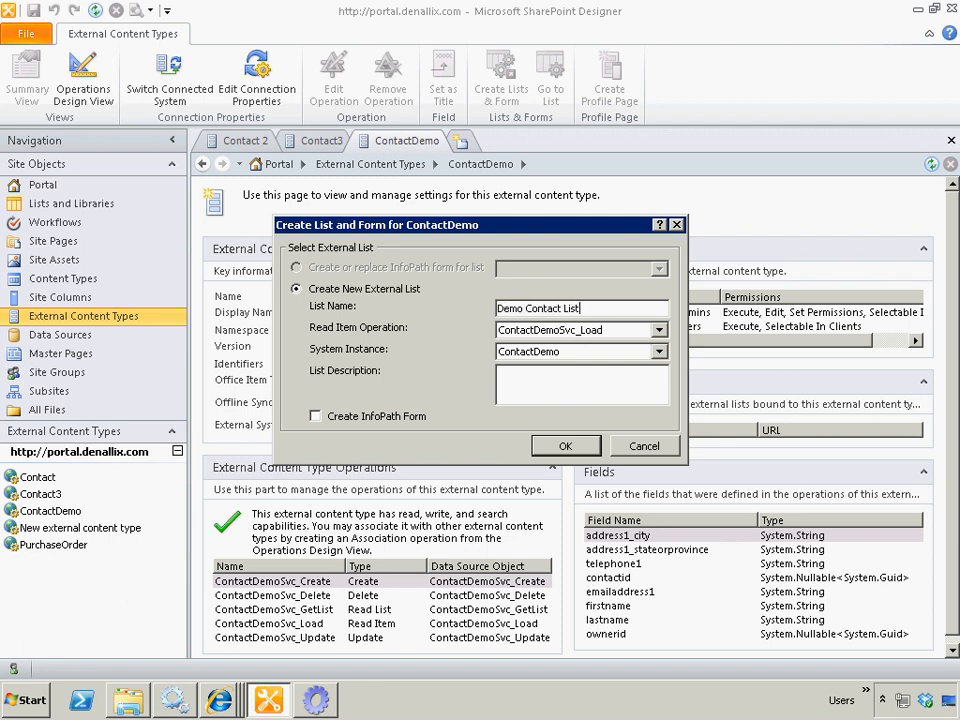
left_click(565, 447)
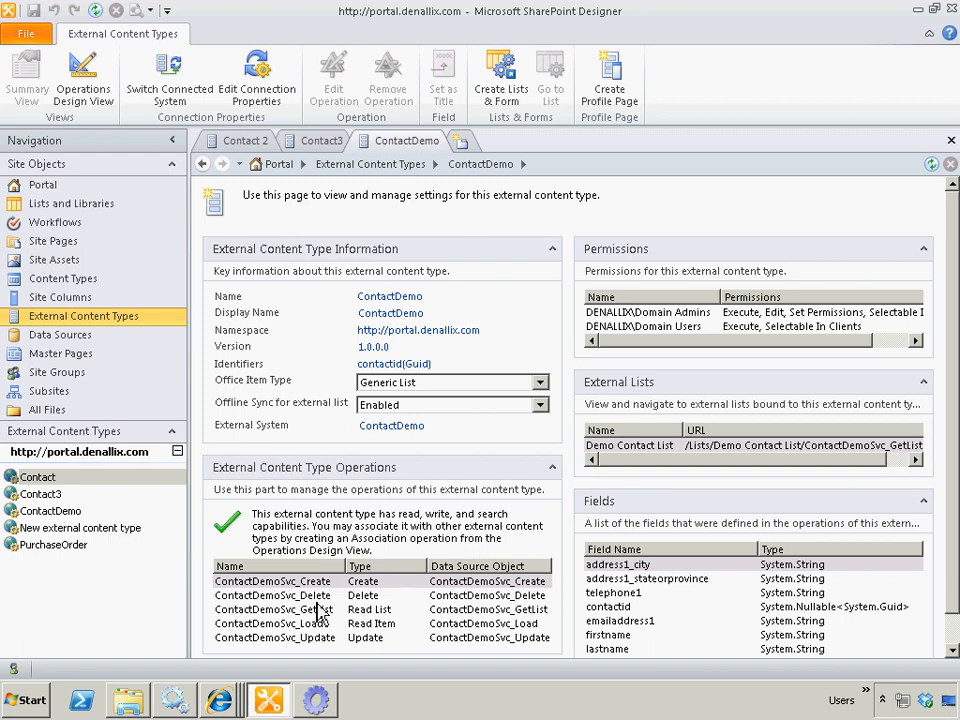
Step: Switch to the SharePoint portal in Internet Explorer and open the Demo Contact List from the portal's home page
mouse_move(236, 706)
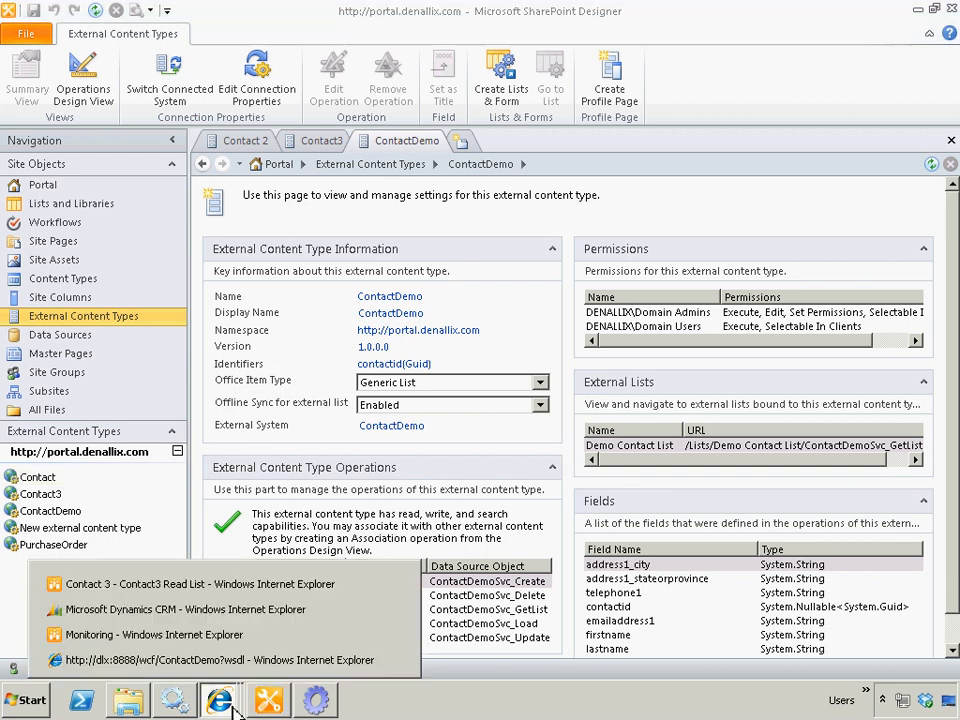
left_click(200, 594)
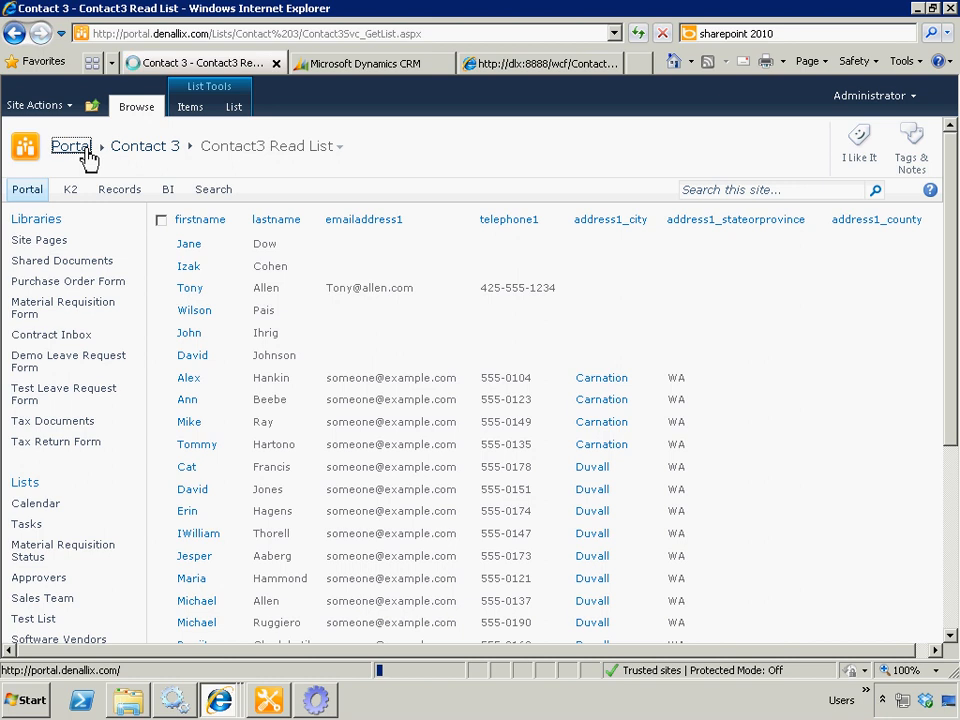
left_click(86, 152)
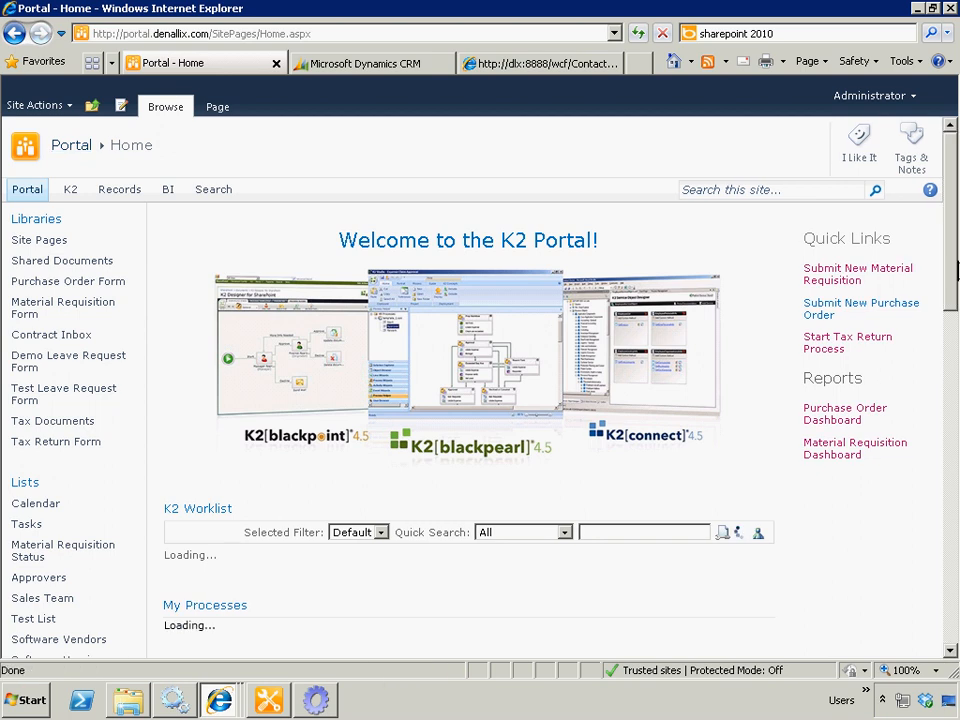
left_click_drag(955, 268, 951, 342)
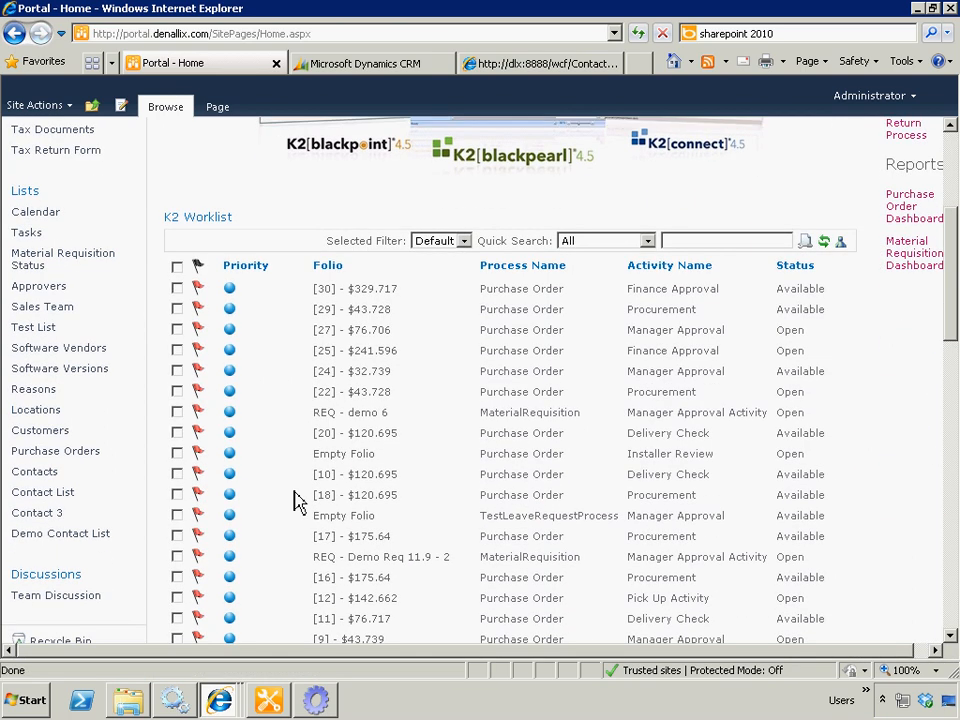
left_click(69, 542)
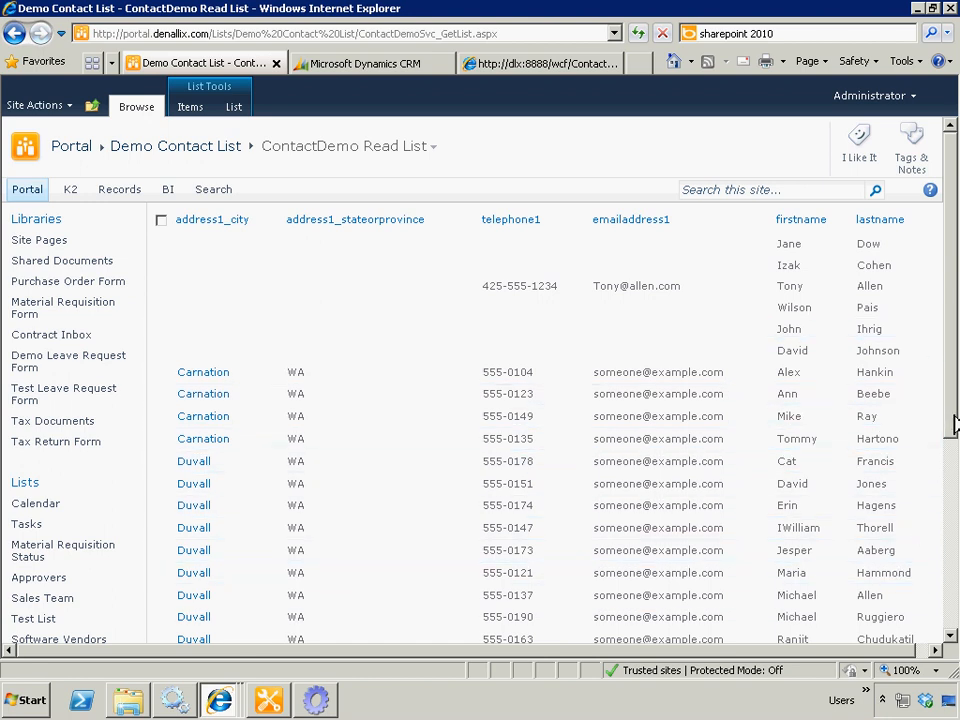
mouse_move(951, 420)
left_mouse_down()
mouse_move(949, 561)
mouse_move(951, 425)
left_mouse_up()
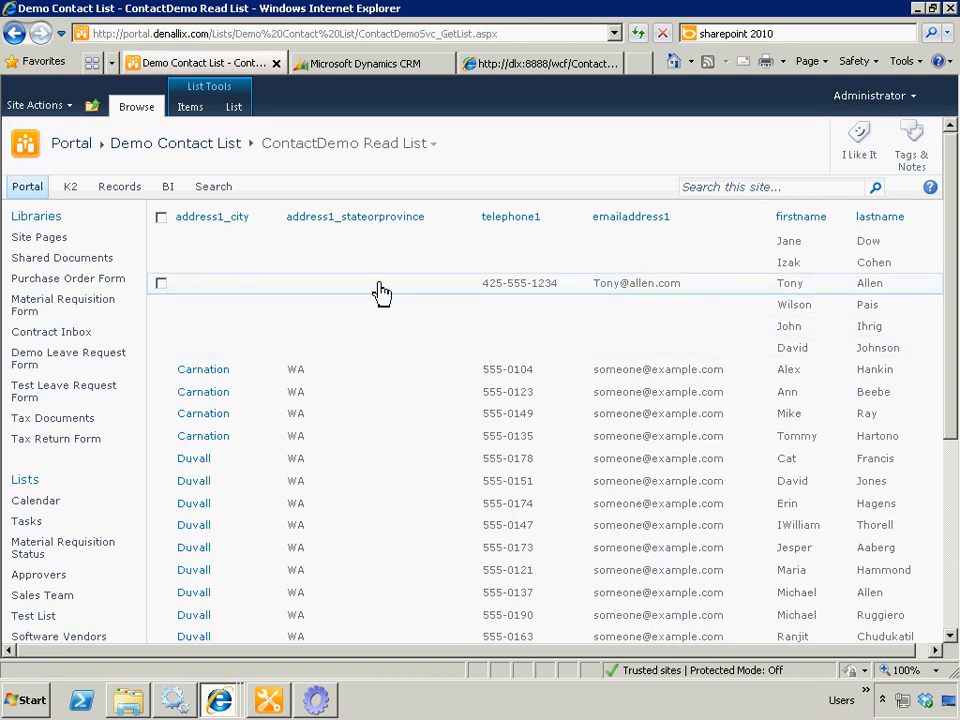
Step: Replace the last four digits of the third listed contact's telephone1 value, save the item, and check that contact's record in Microsoft Dynamics CRM
left_click(276, 285)
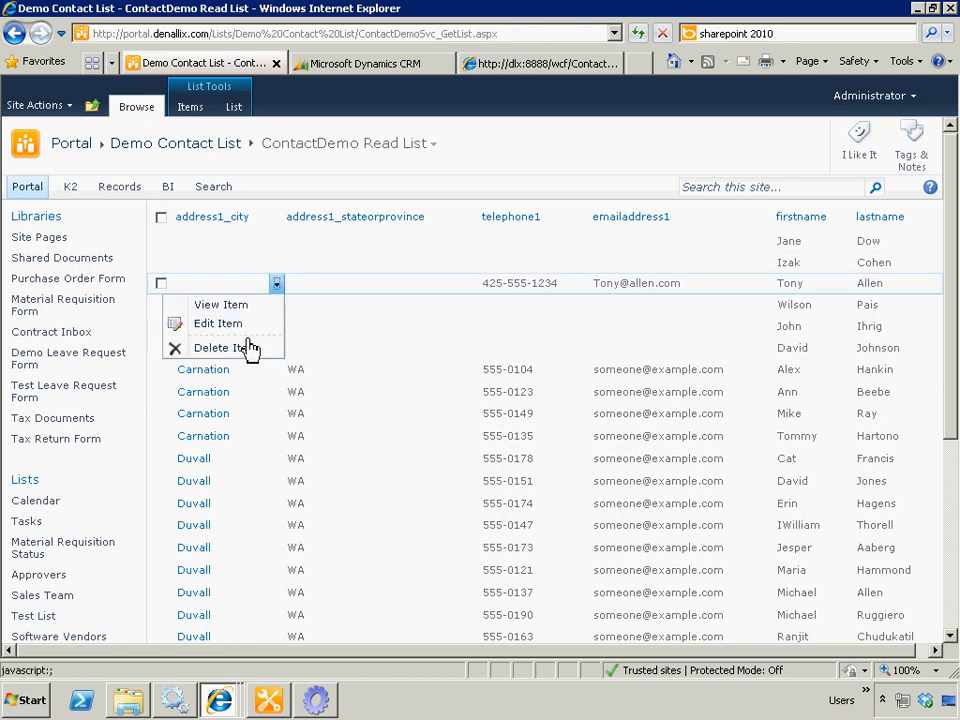
left_click(245, 326)
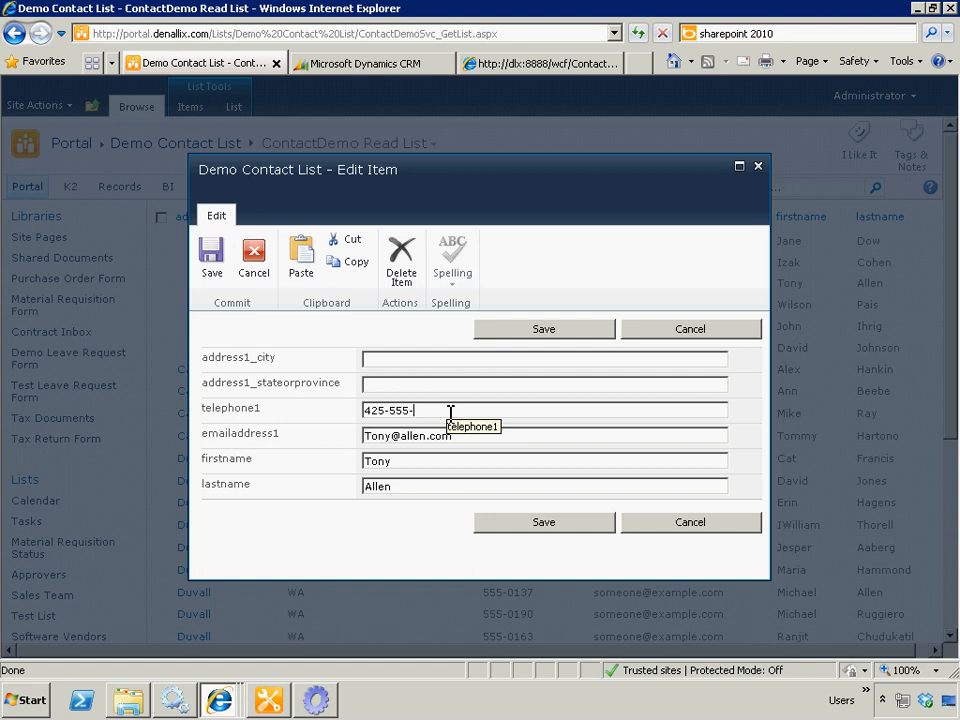
type("8888")
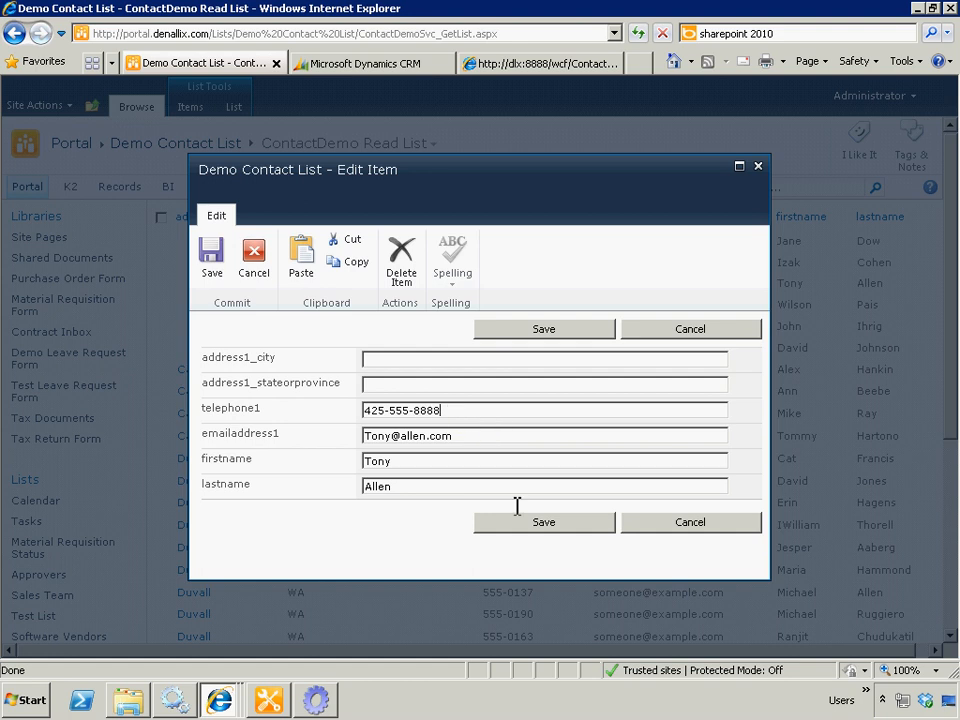
left_click(545, 523)
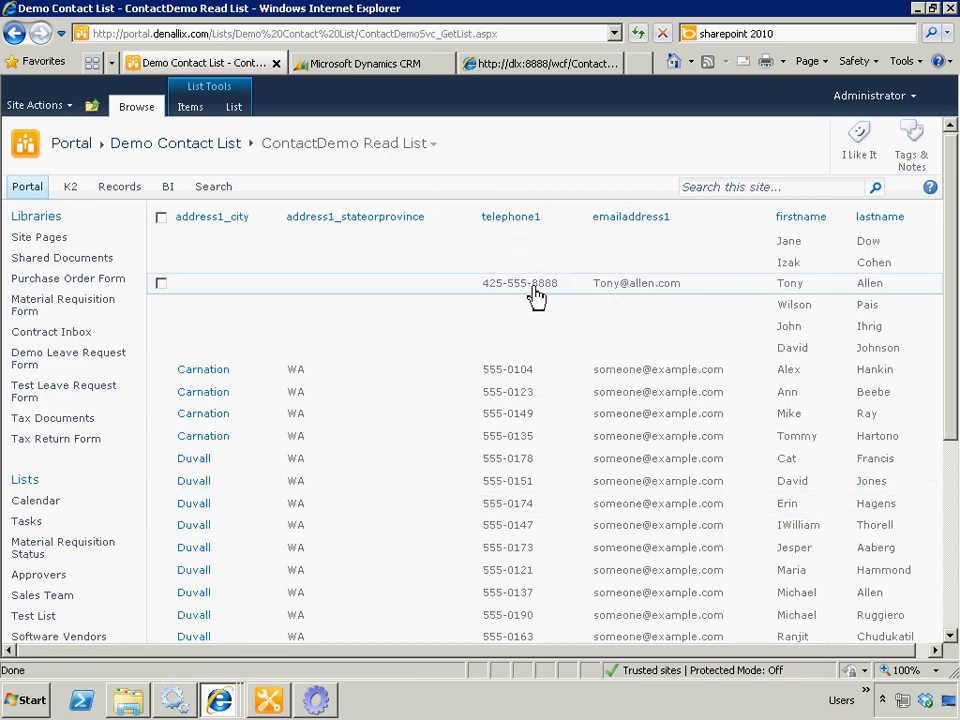
left_click(386, 63)
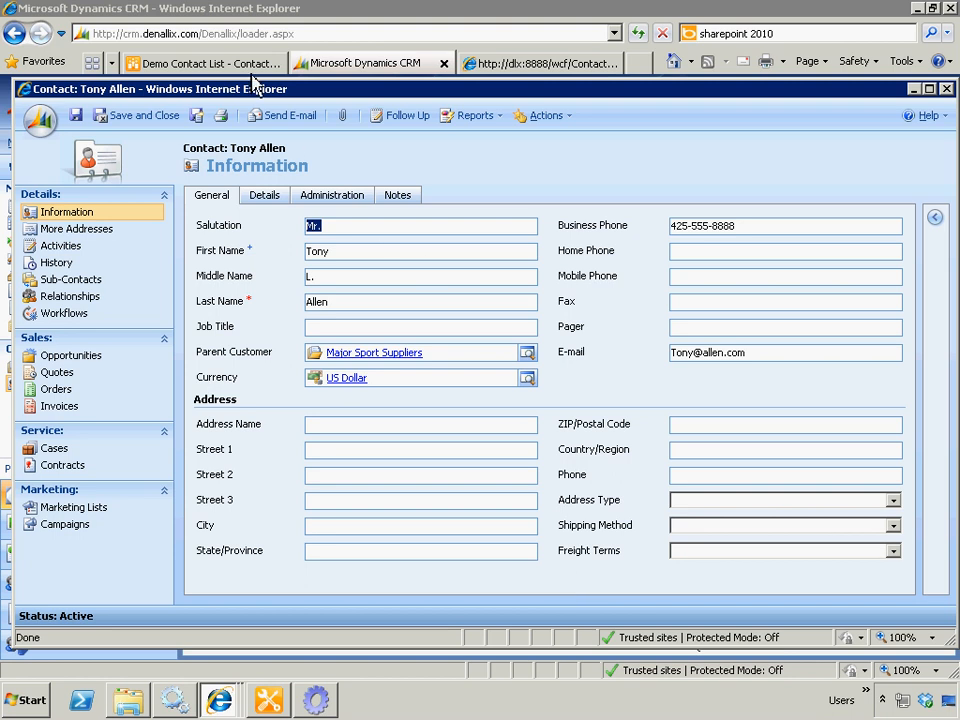
left_click(196, 63)
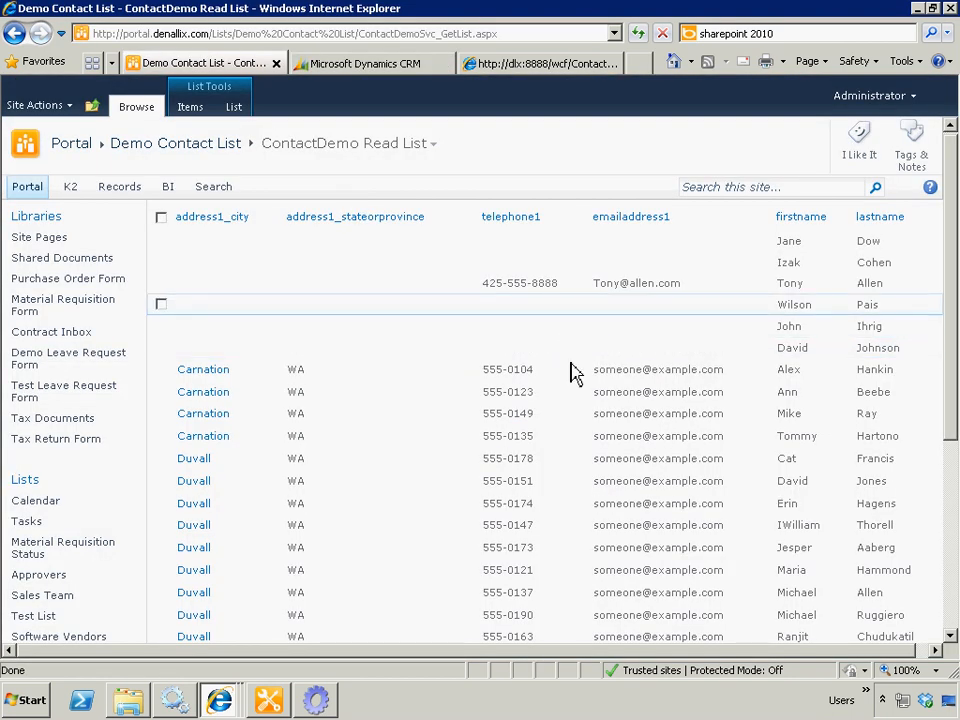